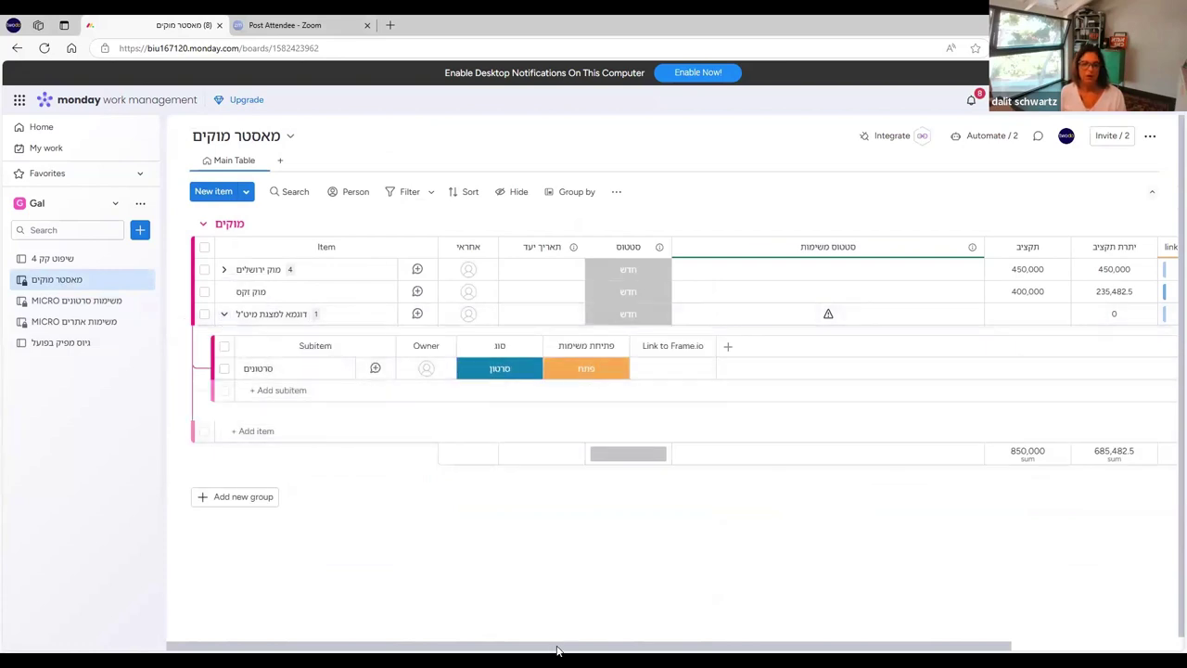
Step: Add a subitem named אתר under the דוגמא למצגת מיט"ל item
left_click_drag(557, 650, 775, 649)
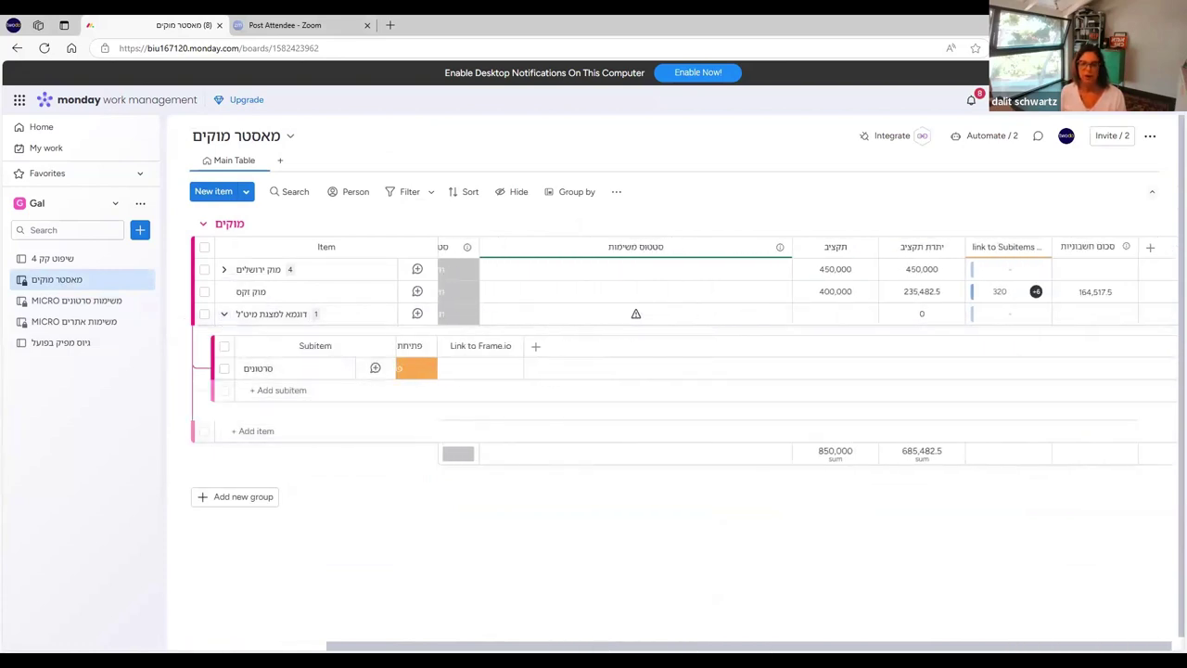
scroll(298, 520, "left", 5)
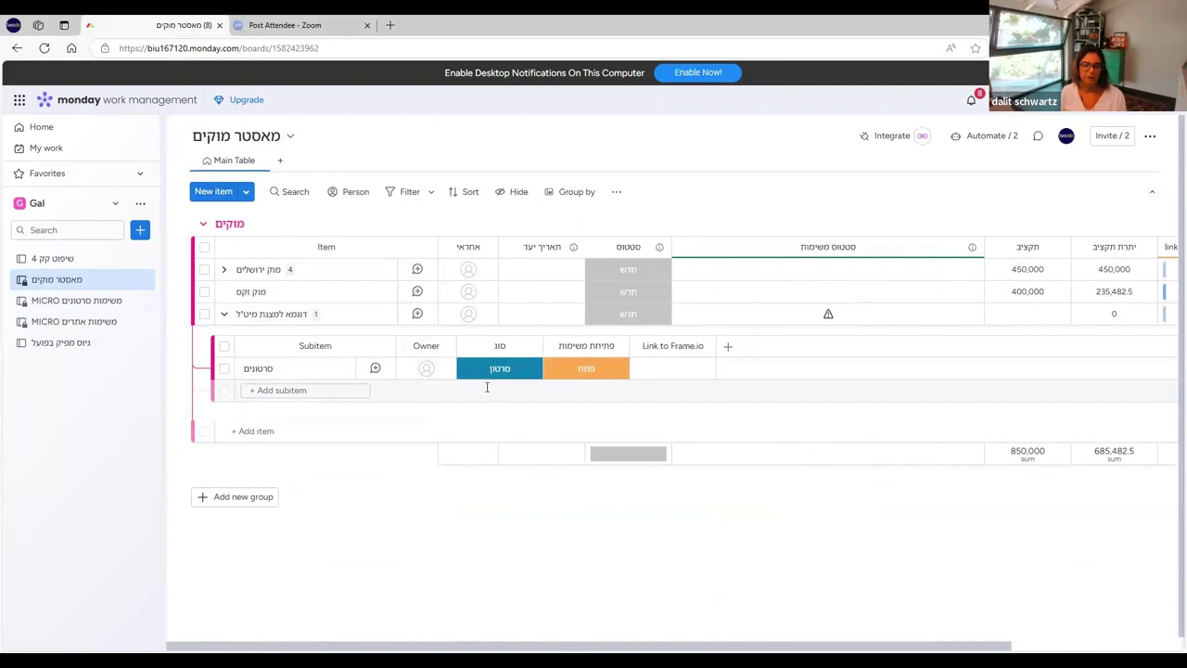
left_click(340, 392)
type("ו")
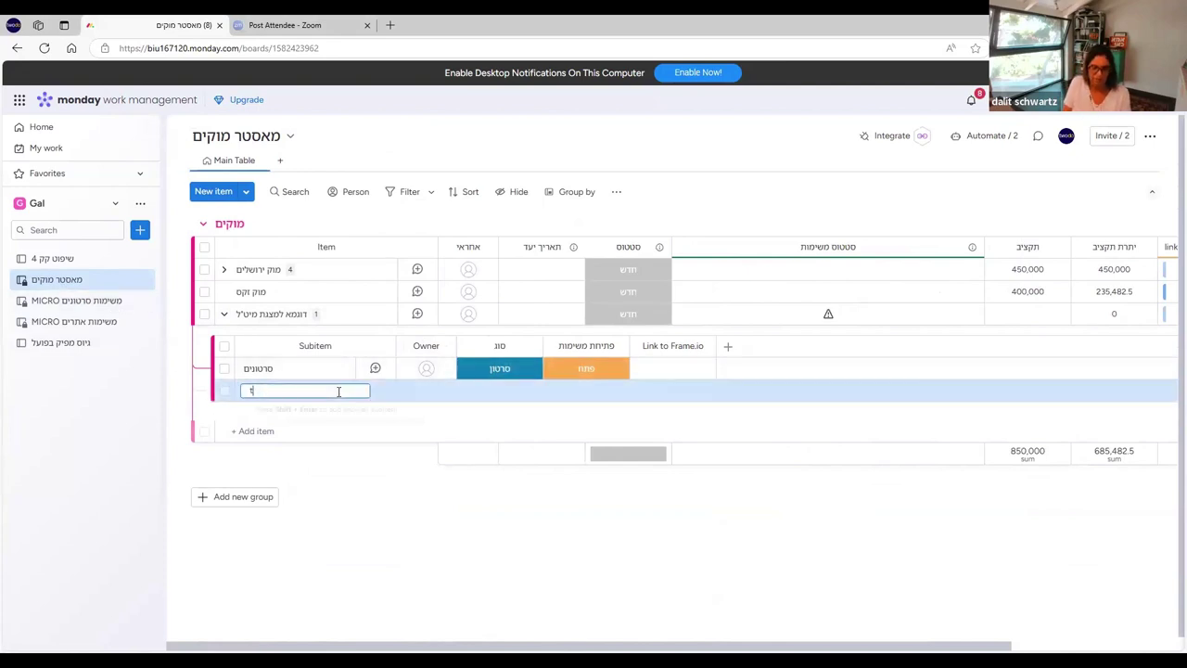
key("BackSpace")
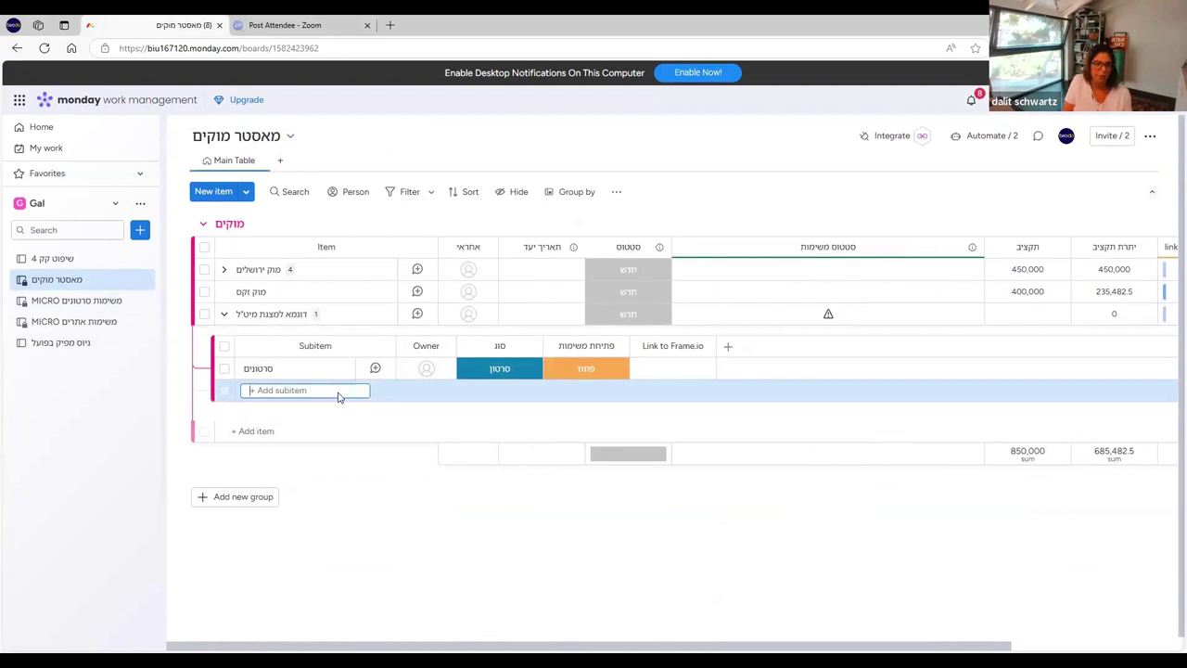
type("אתר")
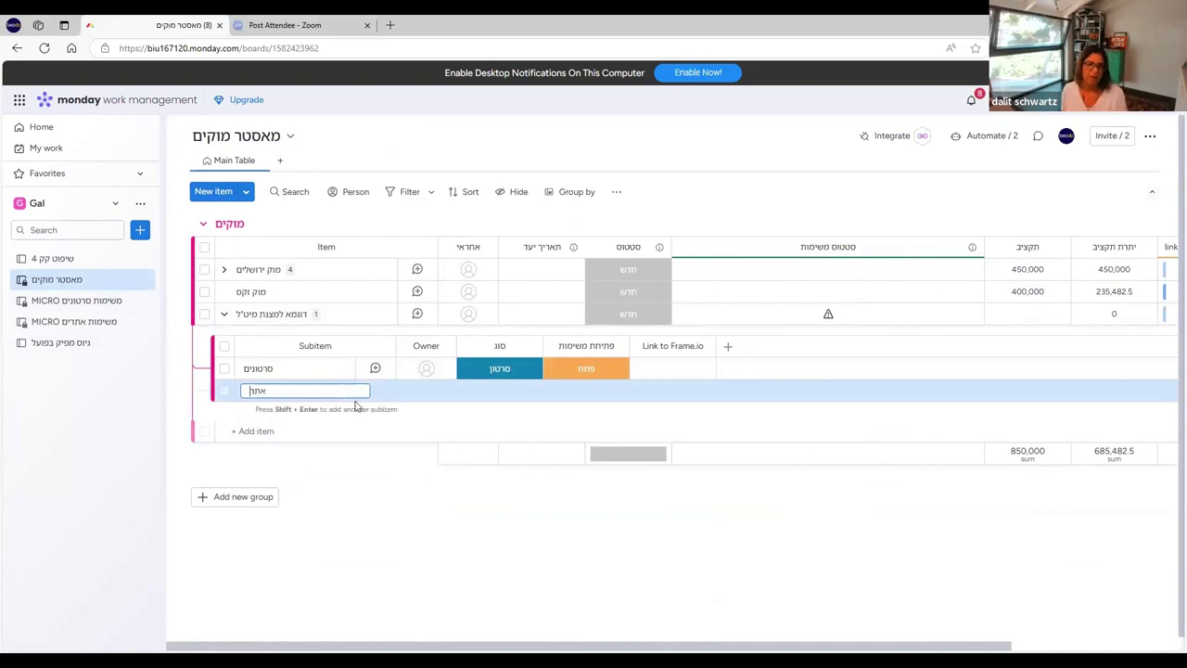
key("Return")
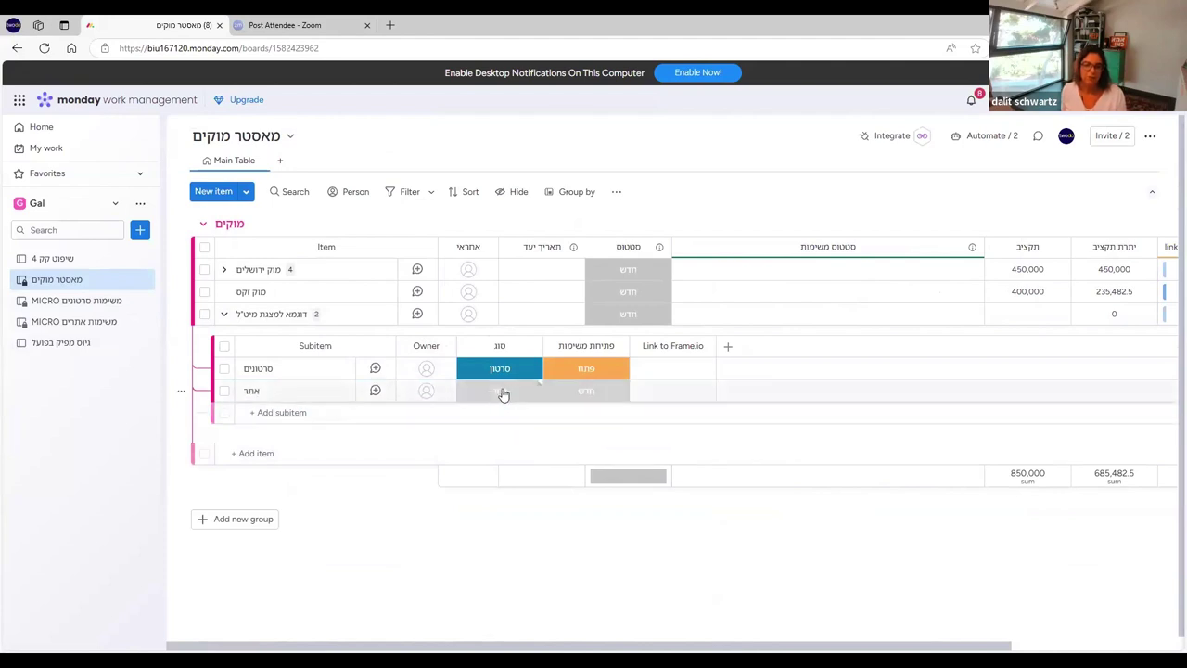
Step: Set the אתר subitem's סוג to אתר and its פתיחת משימות to פתח
left_click(501, 394)
left_click(513, 484)
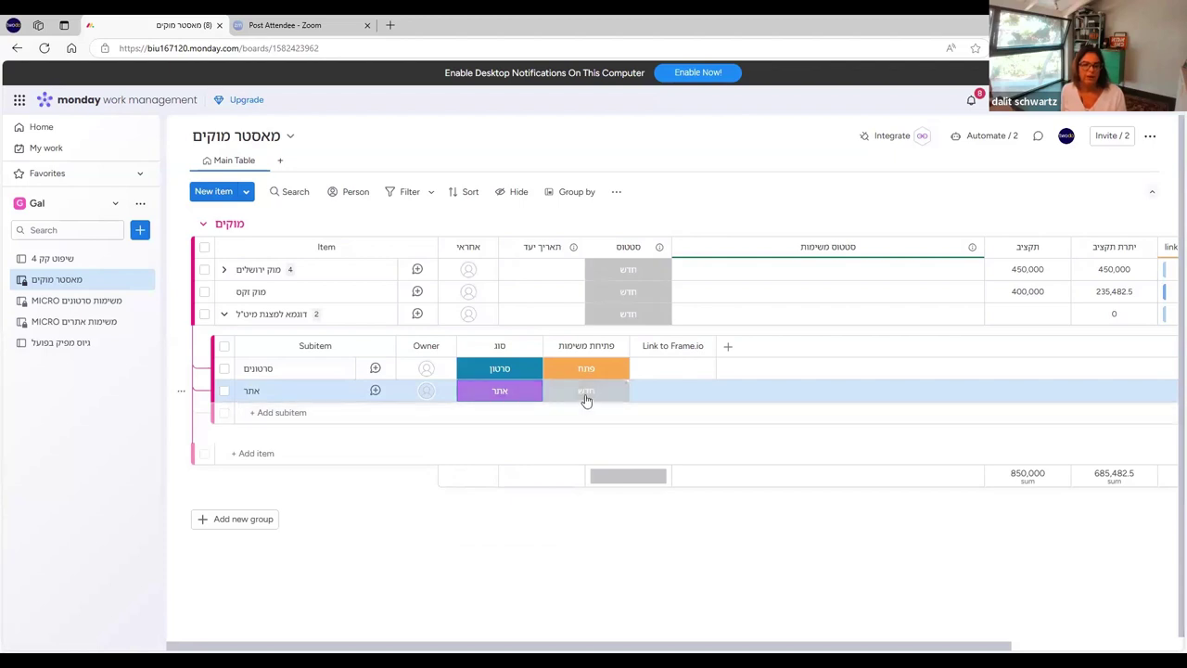
left_click(587, 399)
left_click(592, 436)
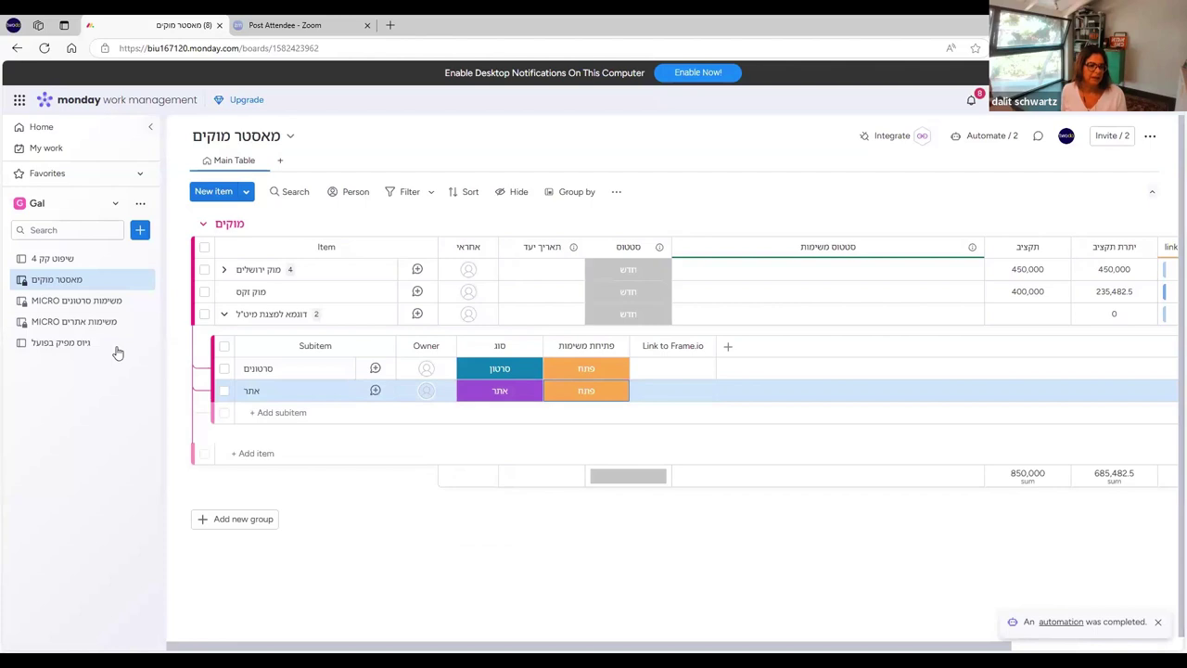
Step: Check the משימות אתרים MICRO board, then examine the דוגמא למצגת מיט"ל – סרטונים group and its columns in the משימות סרטונים MICRO board
left_click(86, 321)
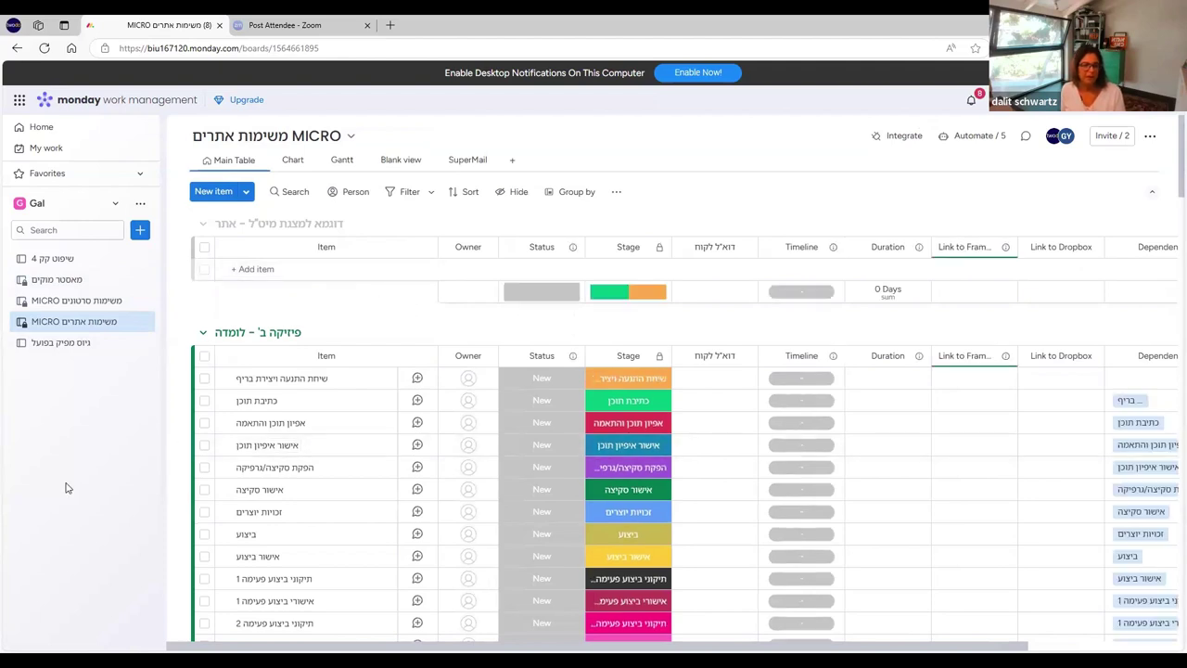
left_click(80, 304)
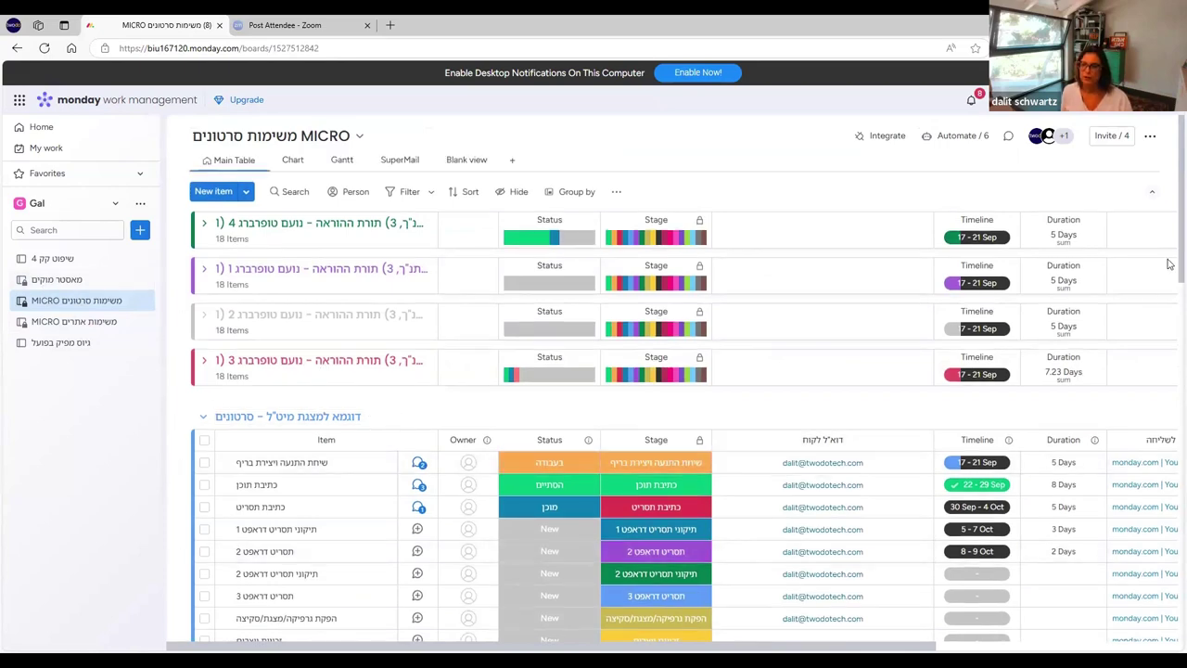
scroll(1169, 285, "down", 5)
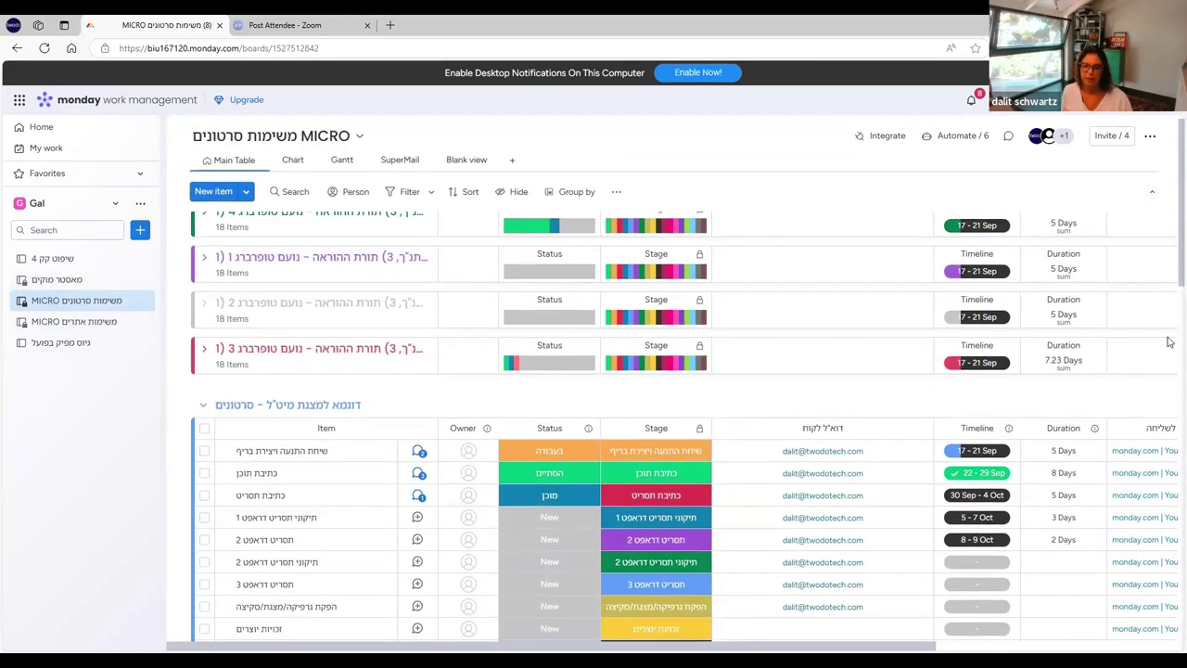
scroll(1170, 357, "up", 5)
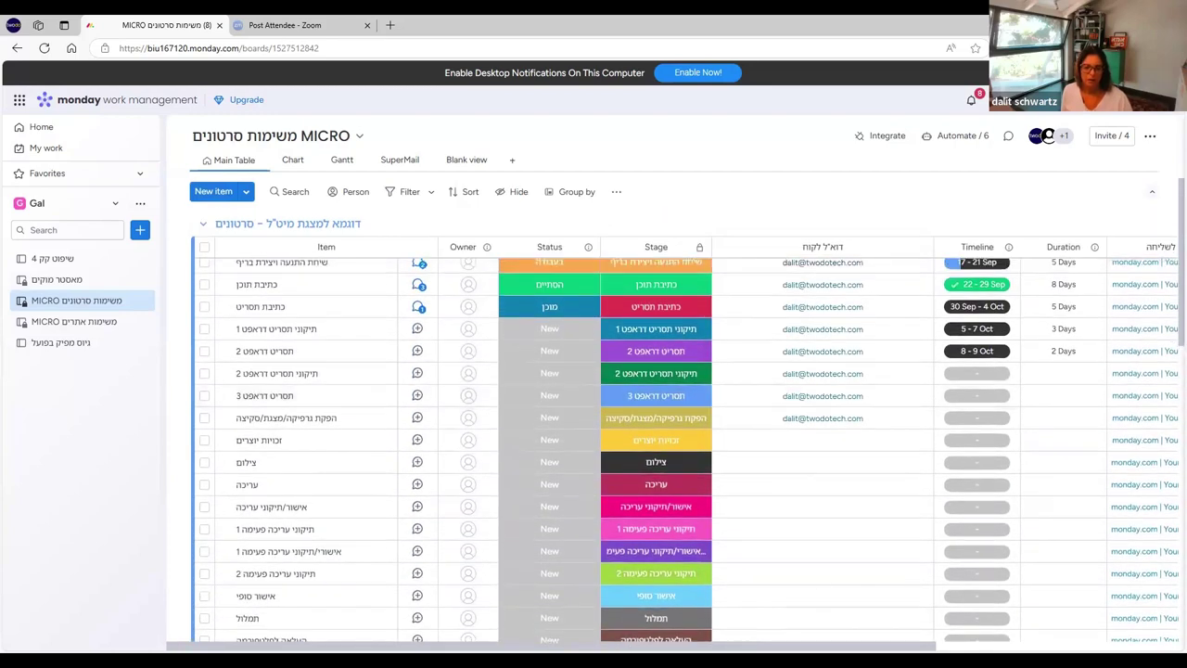
scroll(686, 445, "right", 5)
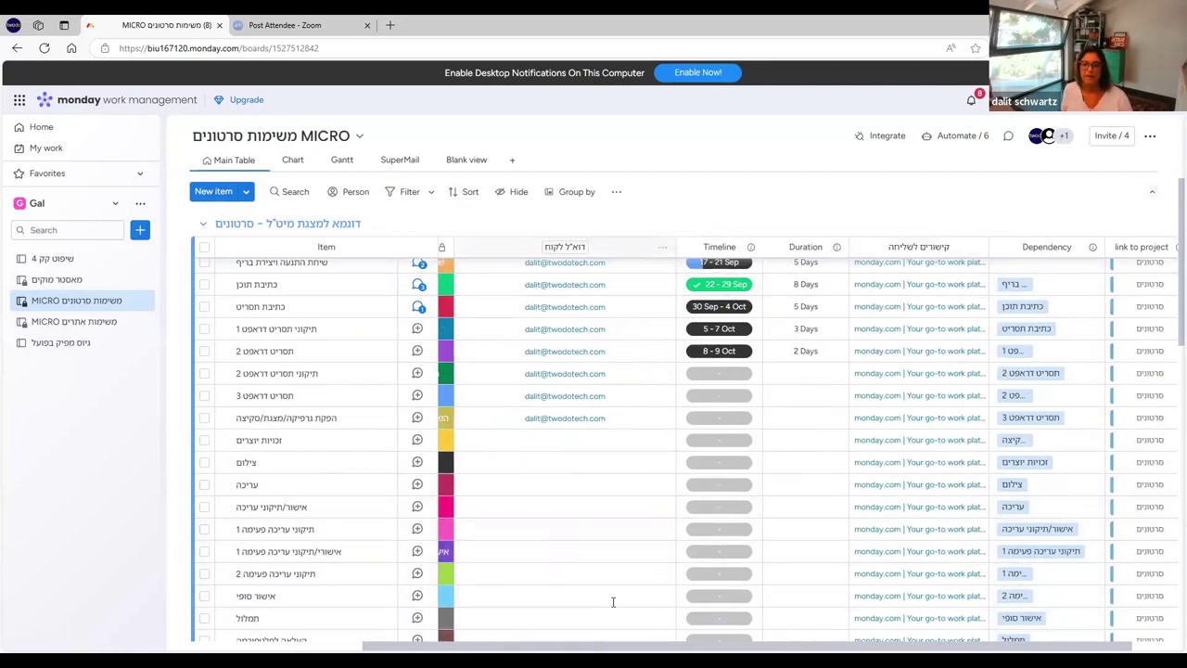
left_click_drag(636, 647, 442, 648)
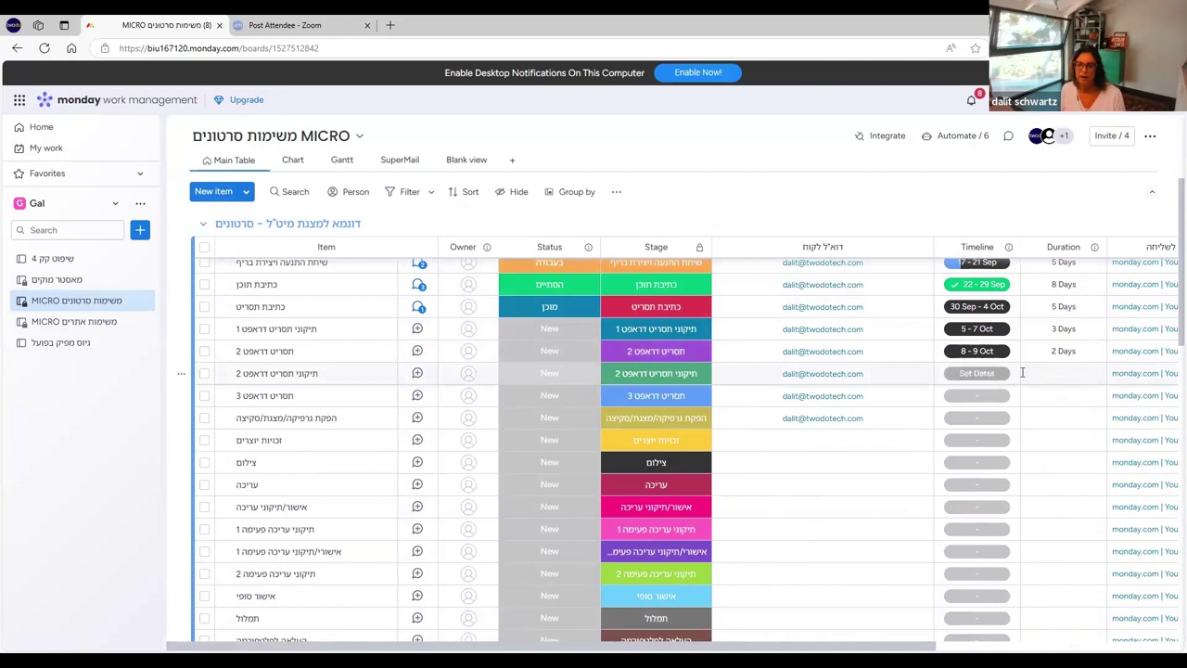
Step: Set the durations of תיקוני תסריט דראפט 2 to 4 days, תסריט דראפט 3 to 6 days and הפקת גרפיקה/מצגת/סקיצה to 0
left_click(1057, 372)
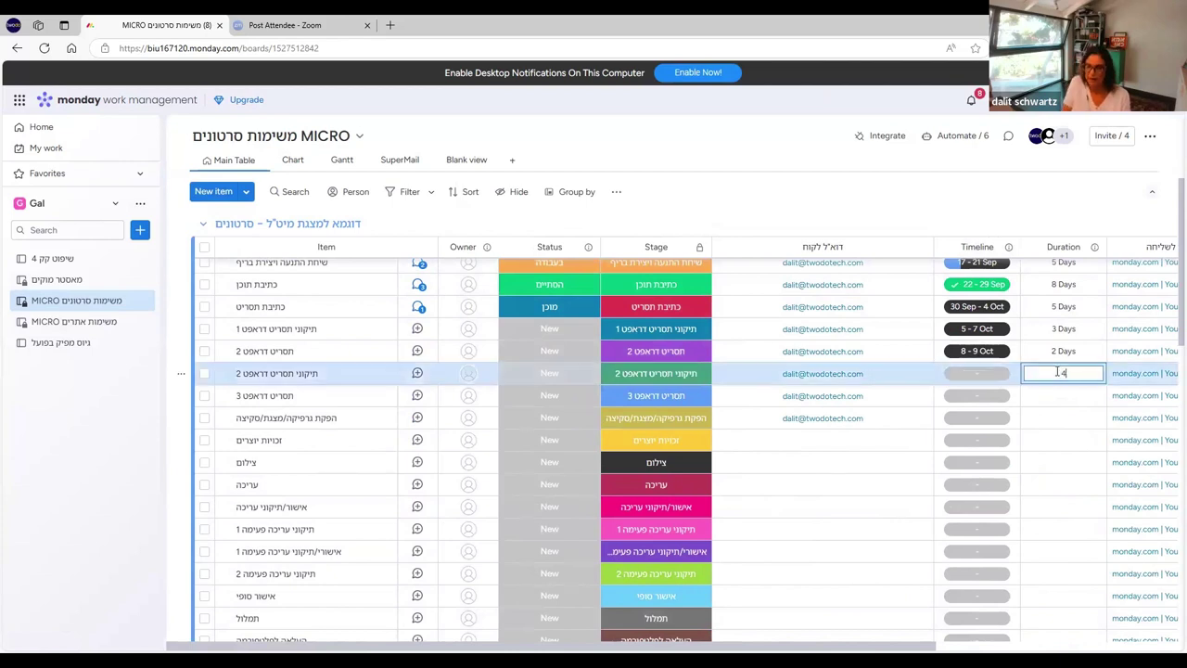
type("4")
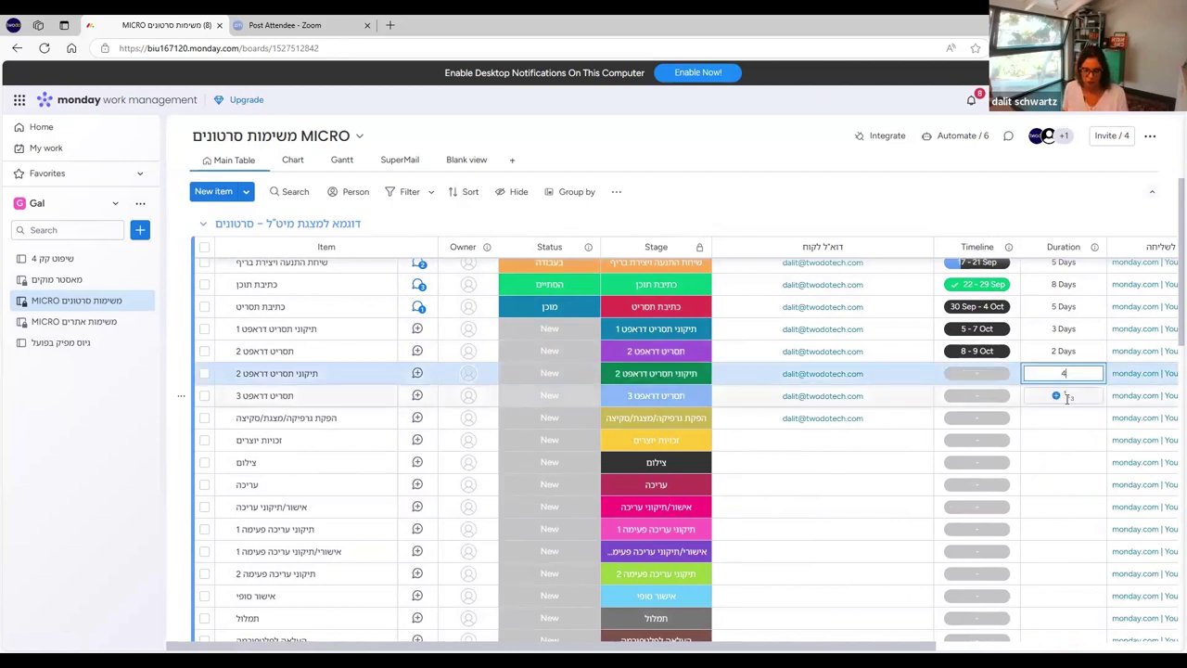
left_click(1066, 396)
type("6")
left_click(1065, 417)
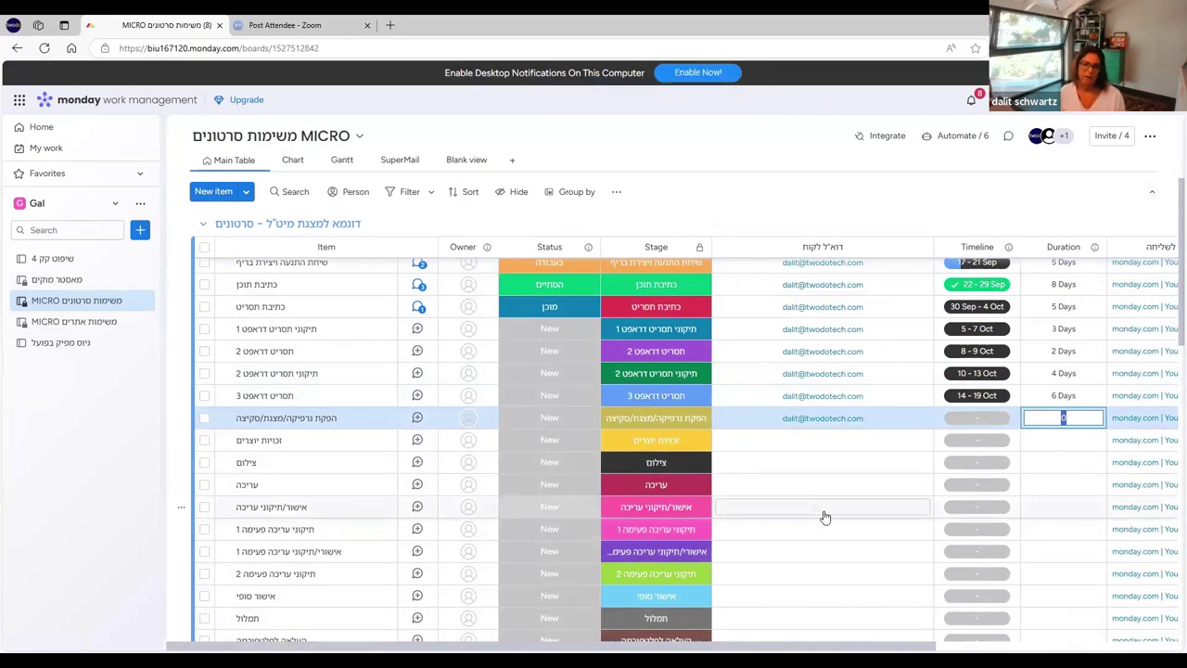
Step: Set the כתיבת תסריט task's status to הסתיים and view the status options of תיקוני תסריט דראפט 1 without changing it
scroll(824, 516, "up", 2)
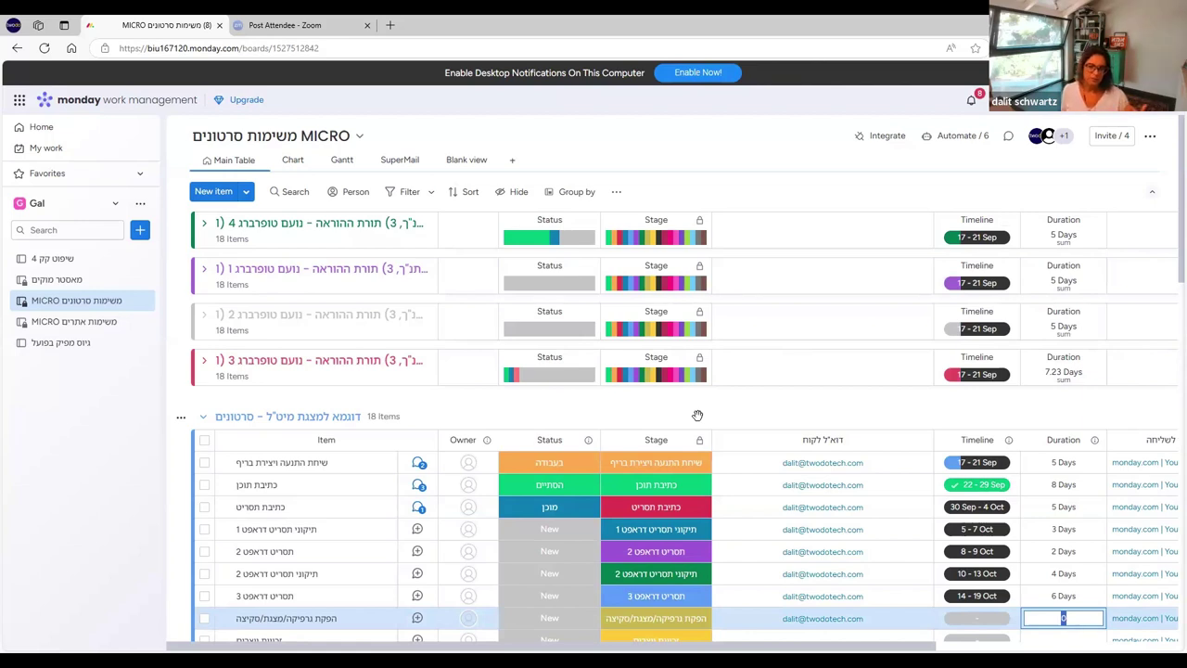
left_click(555, 514)
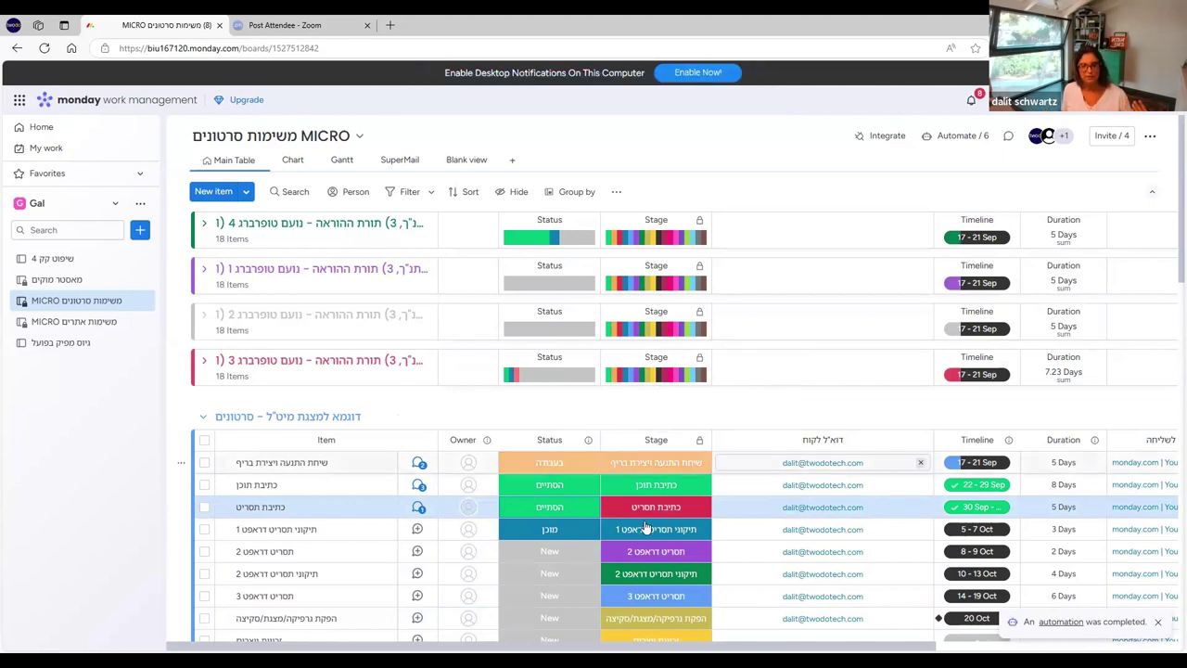
left_click(567, 530)
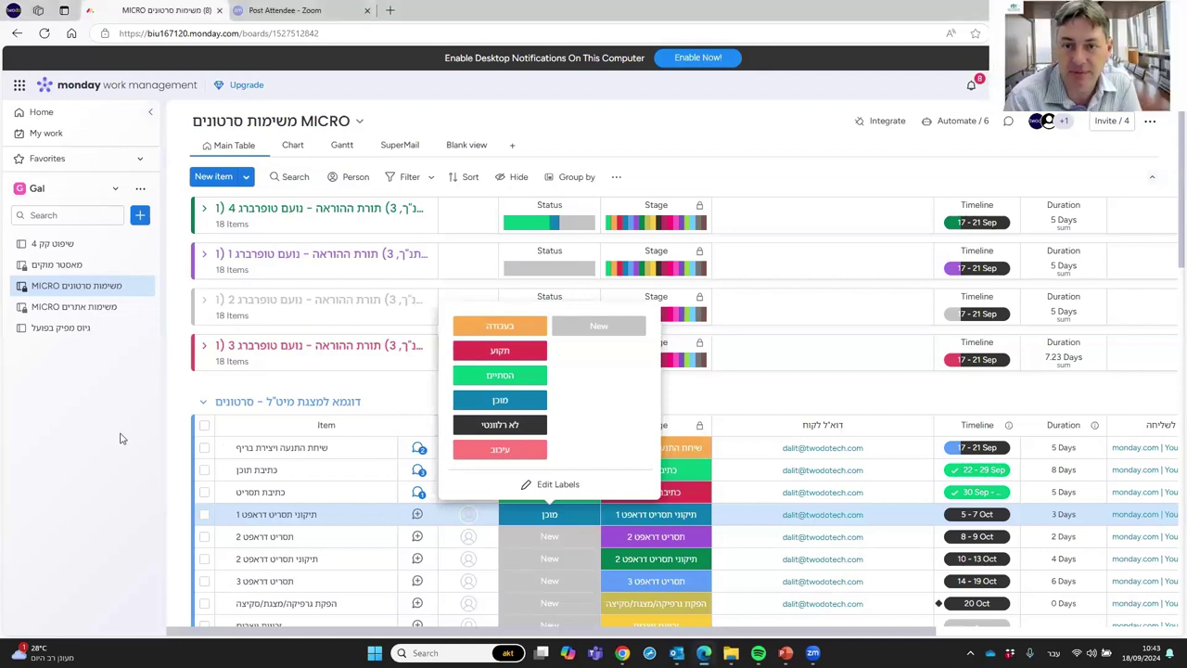
left_click(416, 513)
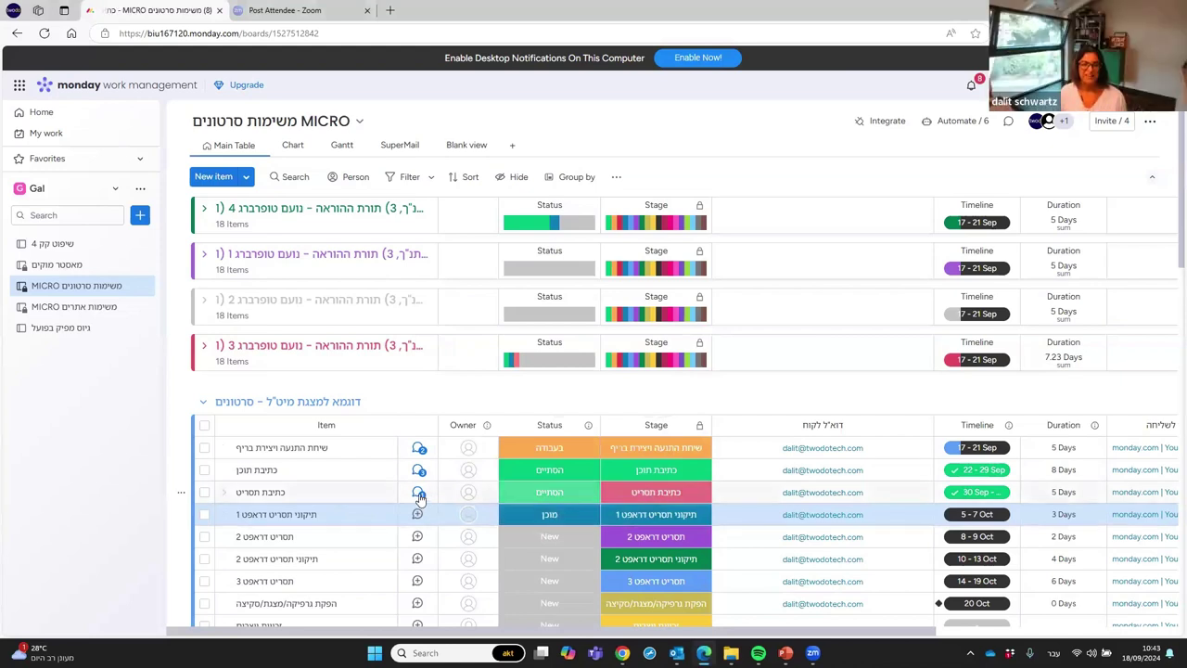
Step: Read the full outgoing SuperMail message in the updates of the כתיבת תסריט task and close the updates
left_click(419, 494)
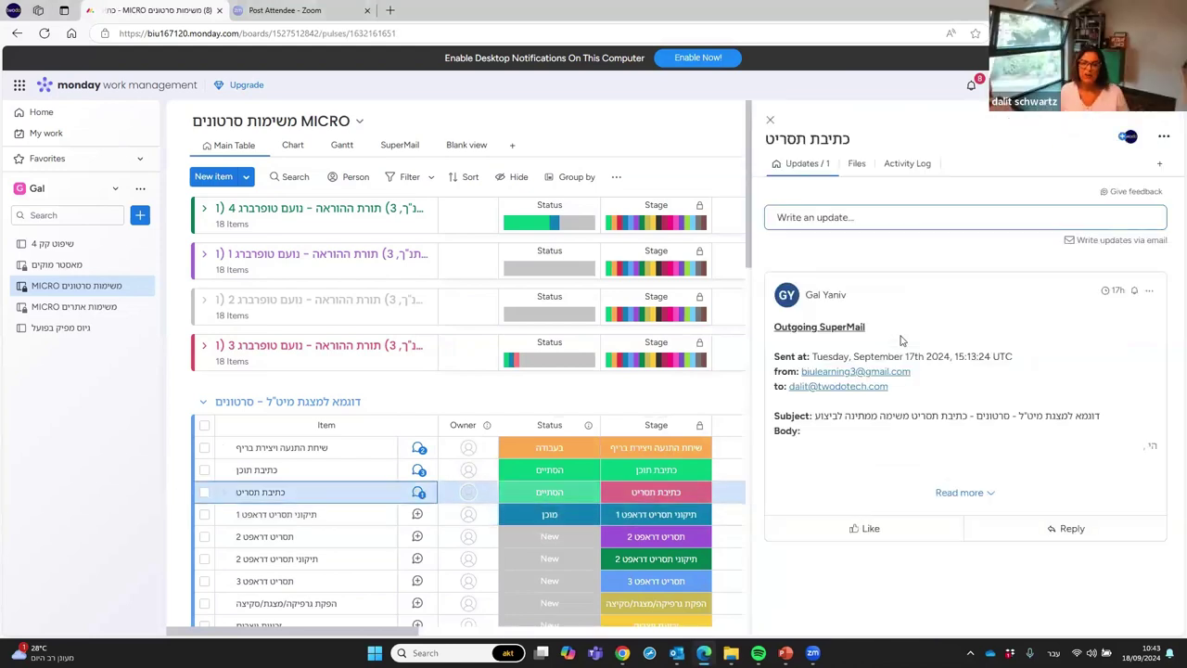
left_click(987, 492)
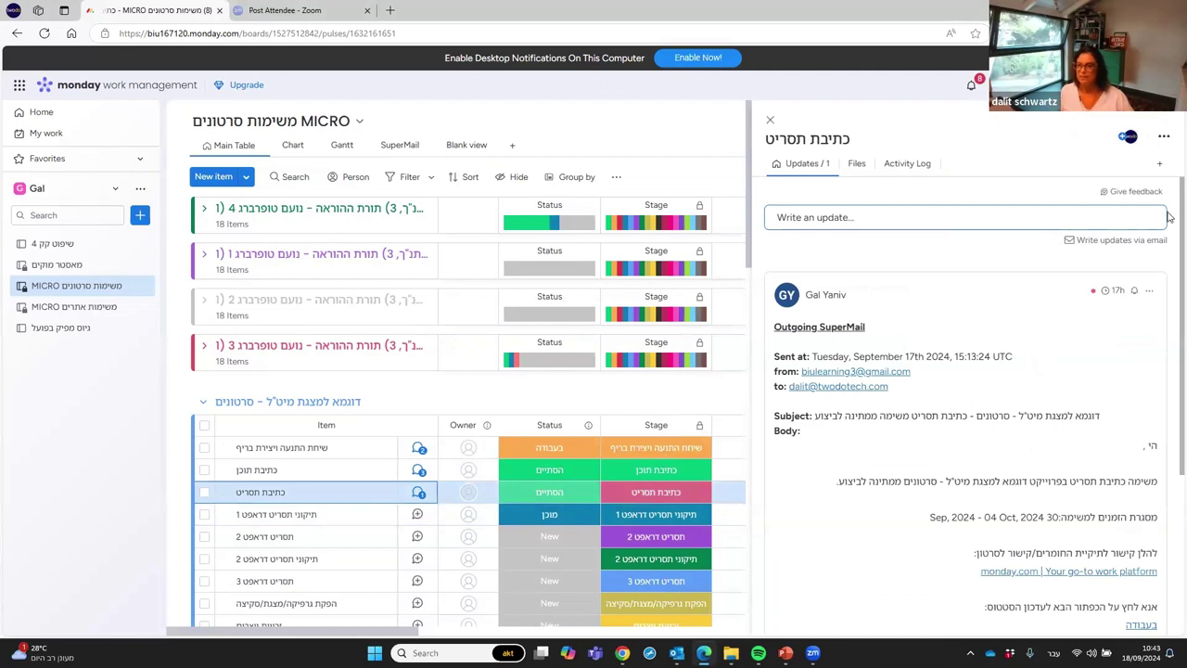
scroll(1170, 239, "down", 3)
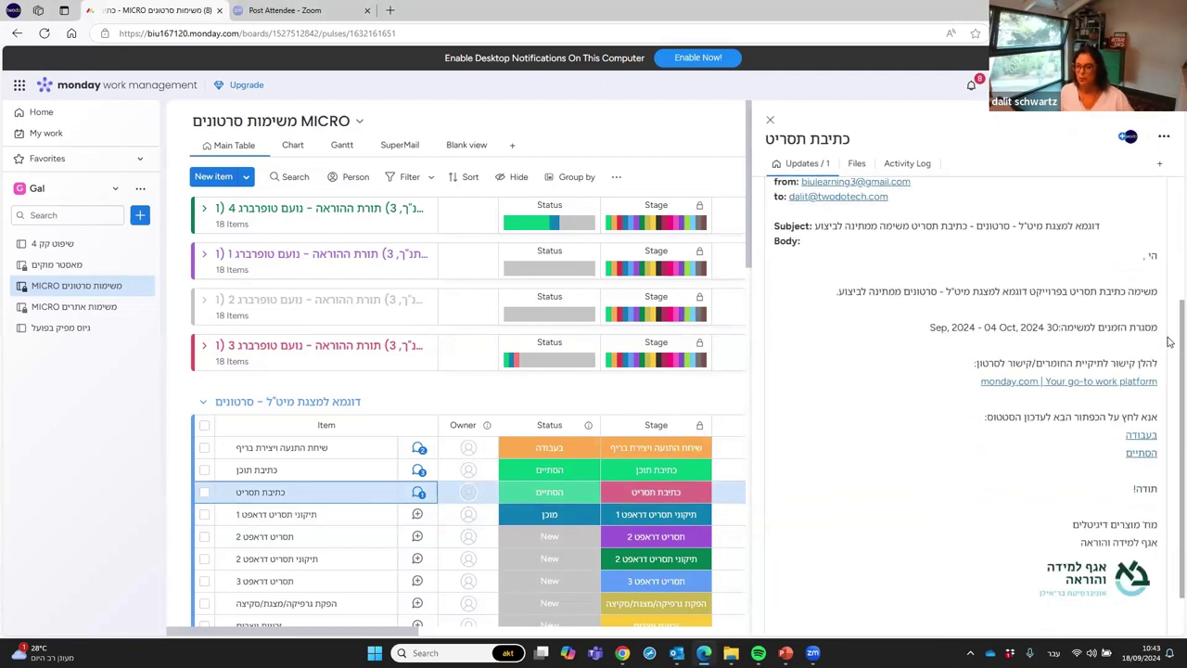
scroll(1169, 371, "down", 1)
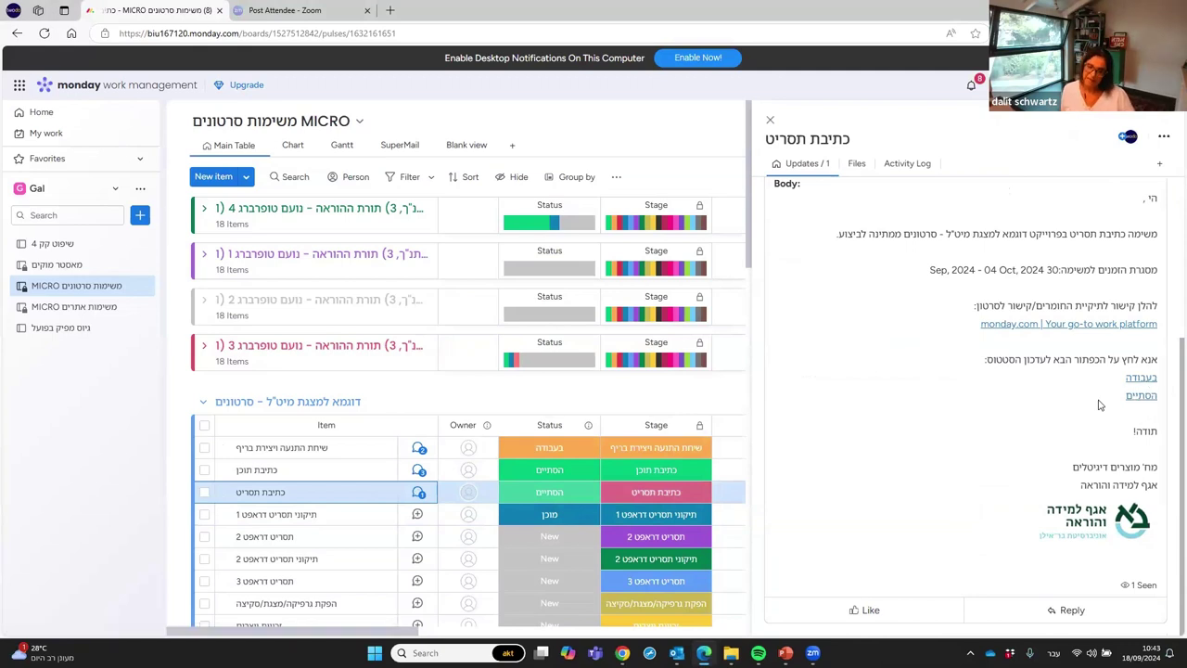
left_click(715, 162)
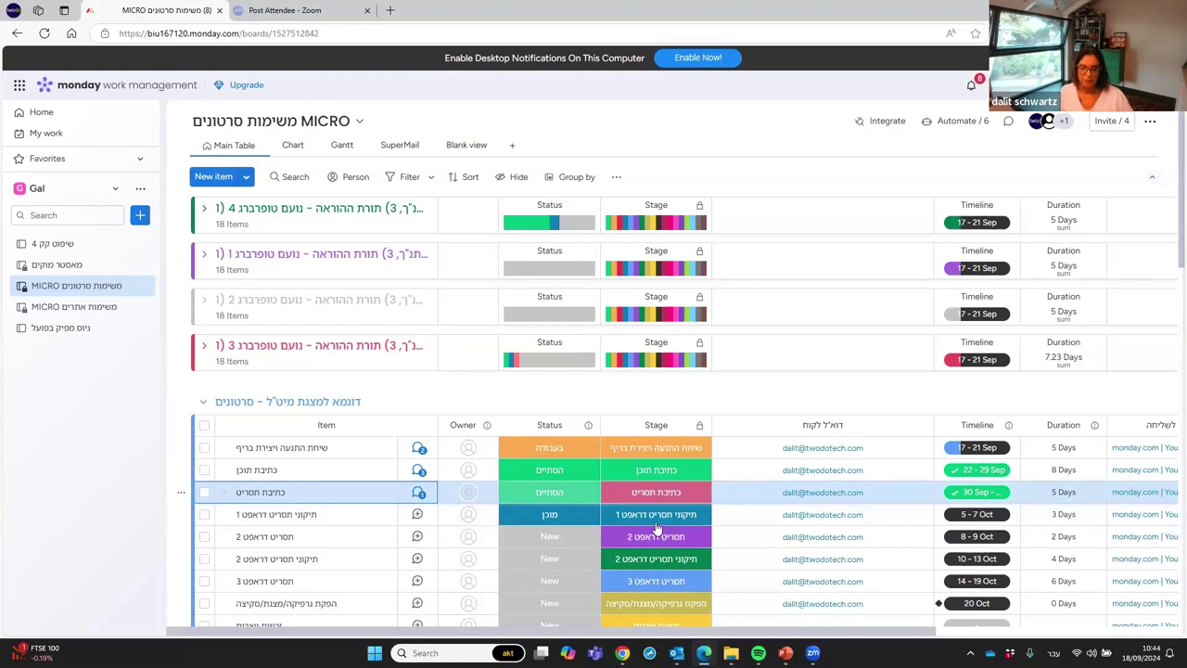
Step: Switch to the PowerPoint presentation, view slide 5 with the master projects board, and return to monday.com in the browser
key("alt+Tab")
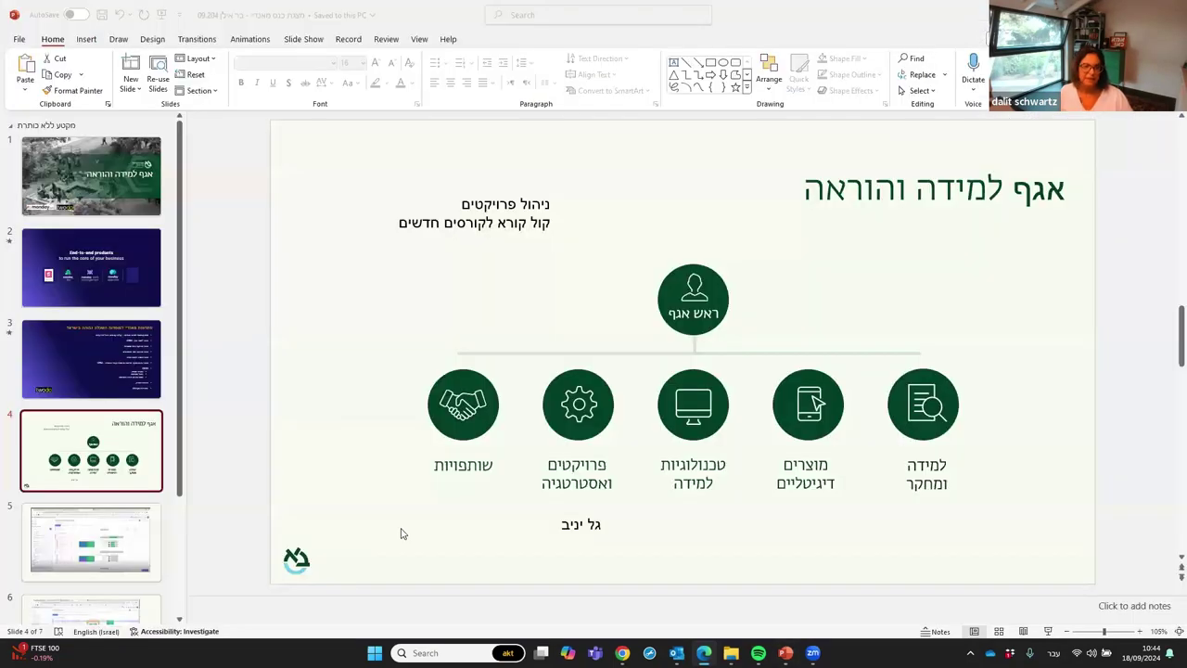
left_click(128, 557)
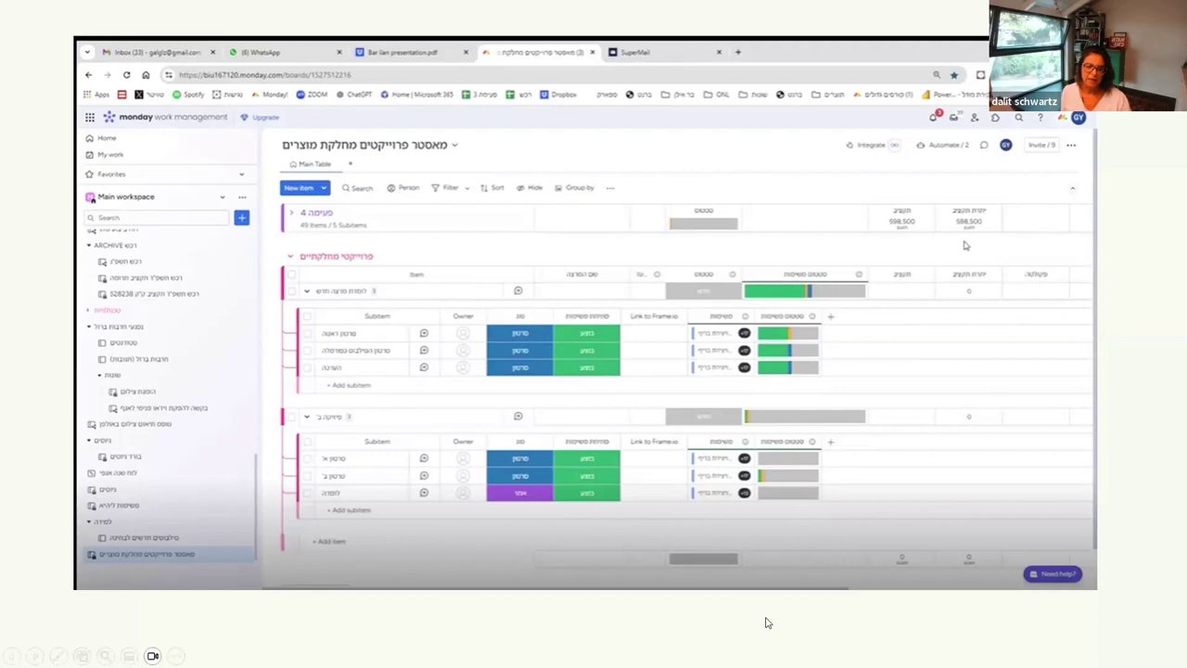
key("Escape")
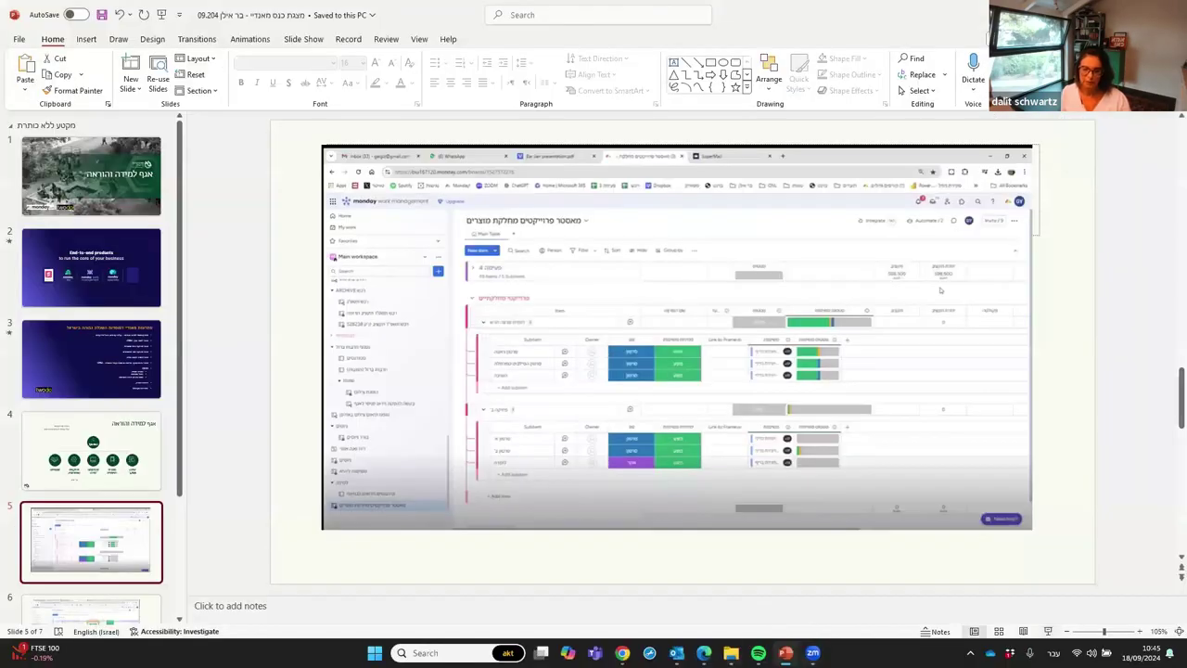
left_click(701, 614)
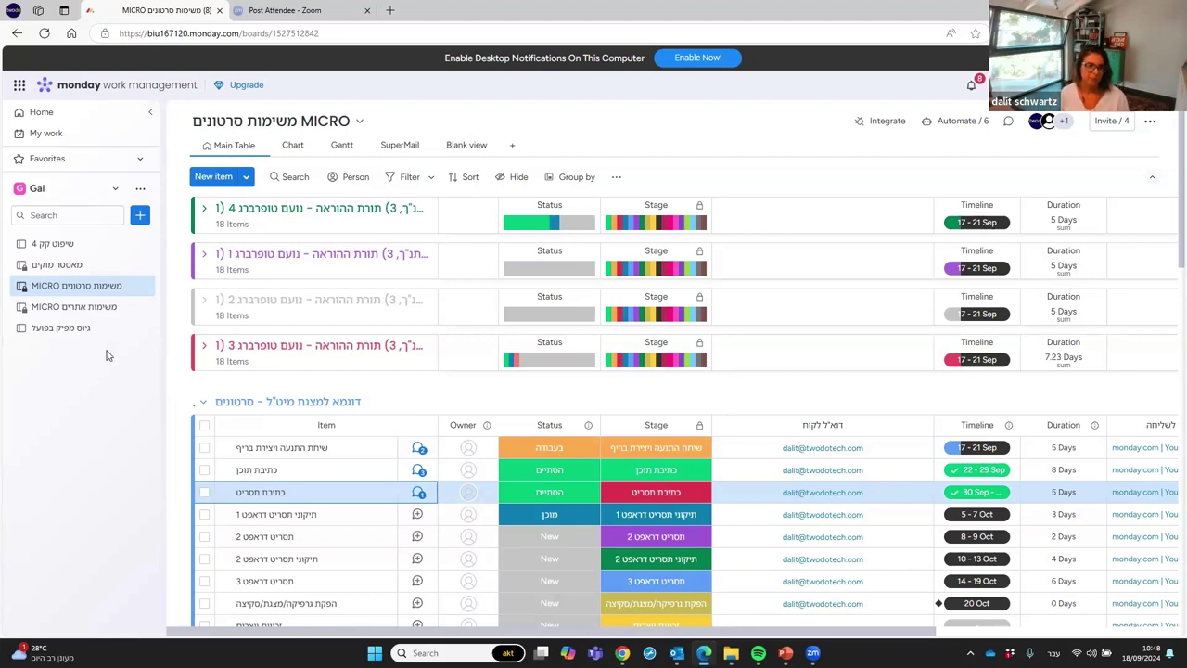
Step: Switch from the Gal workspace to the Main workspace and search its boards for "4"
left_click(141, 217)
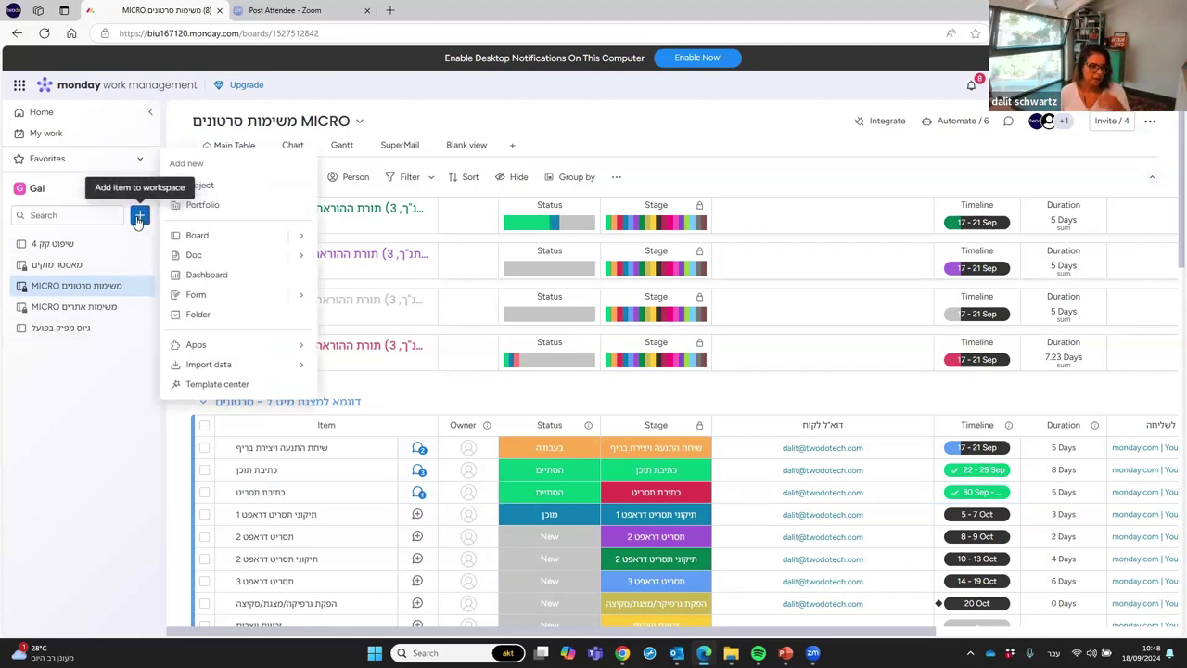
left_click(106, 194)
left_click(106, 195)
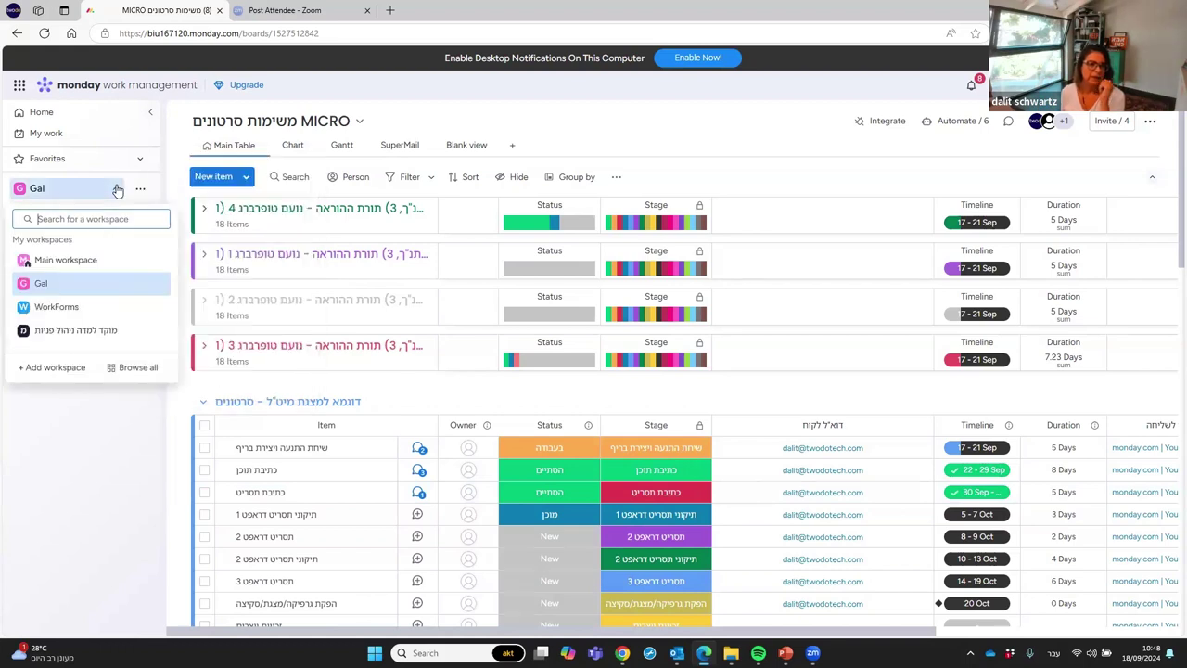
left_click(80, 262)
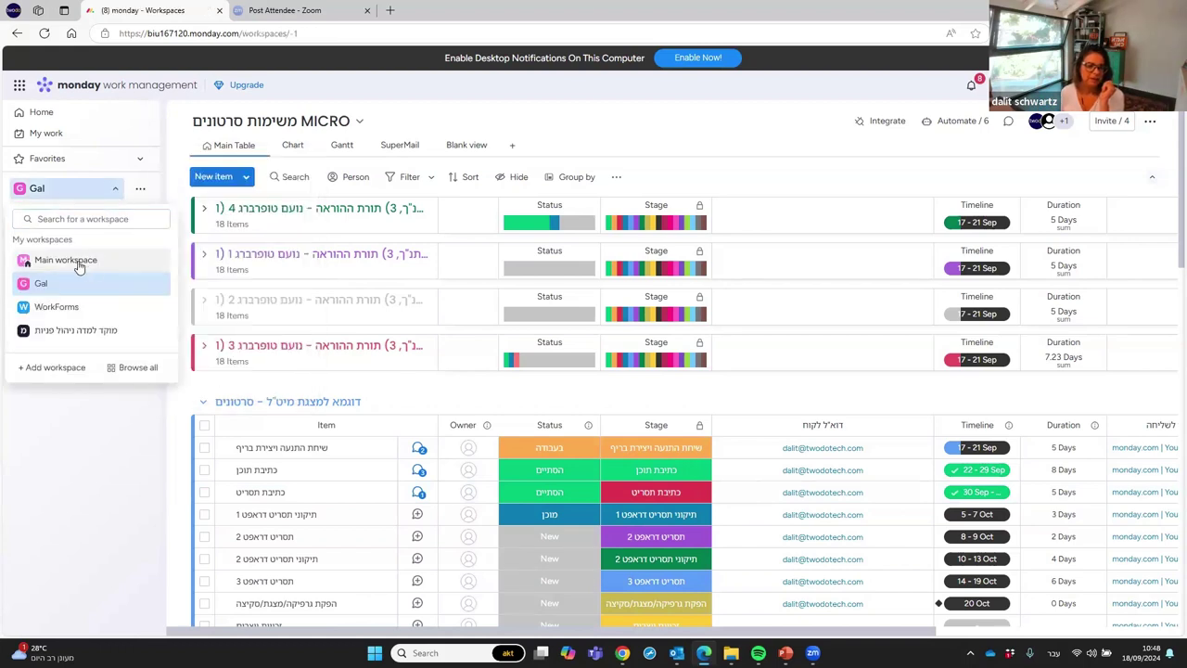
left_click(70, 217)
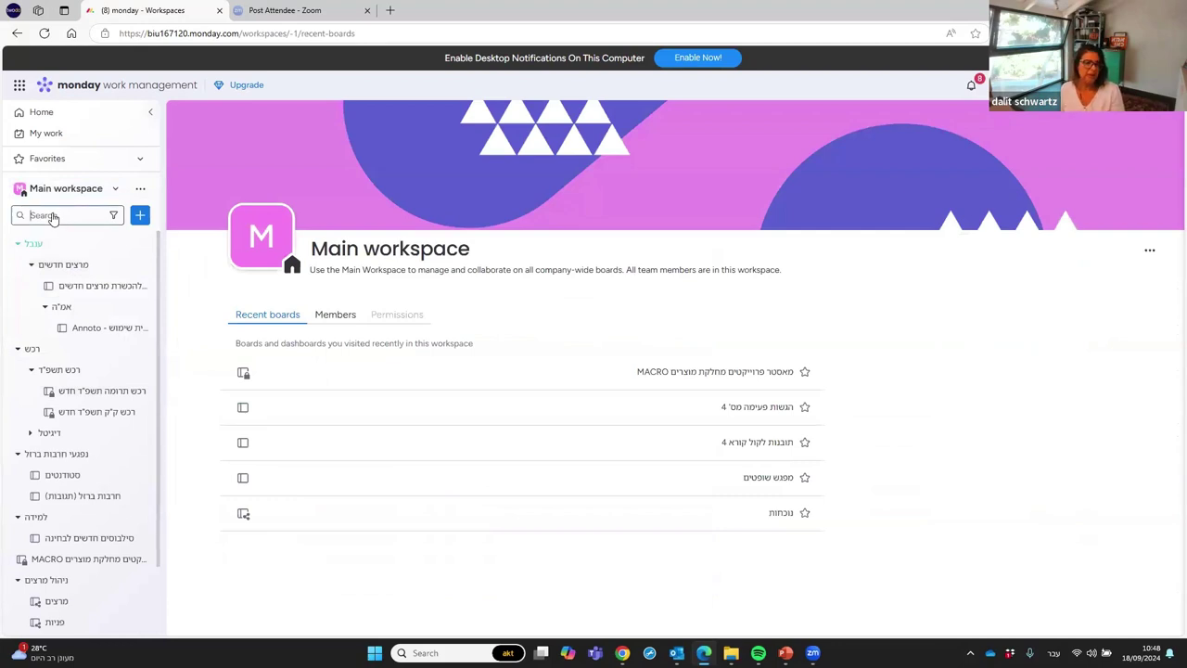
type("4")
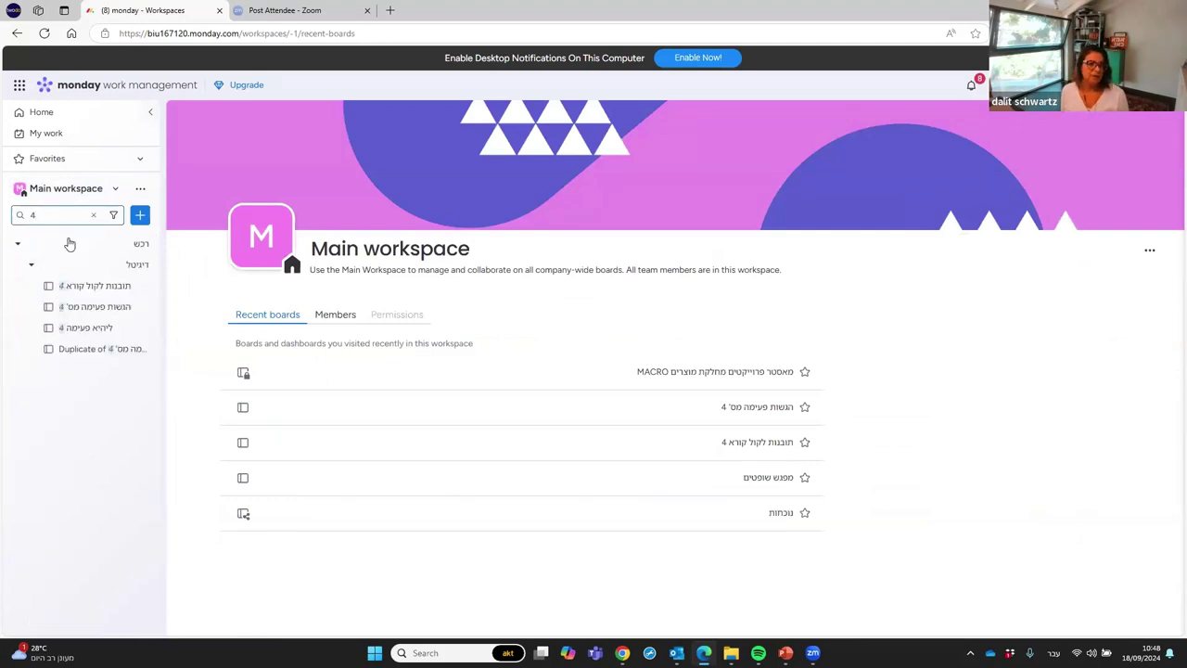
Step: View the תובנות לקול קורא 4 board and open the הגשות פעימה מס' 4 board
left_click(89, 289)
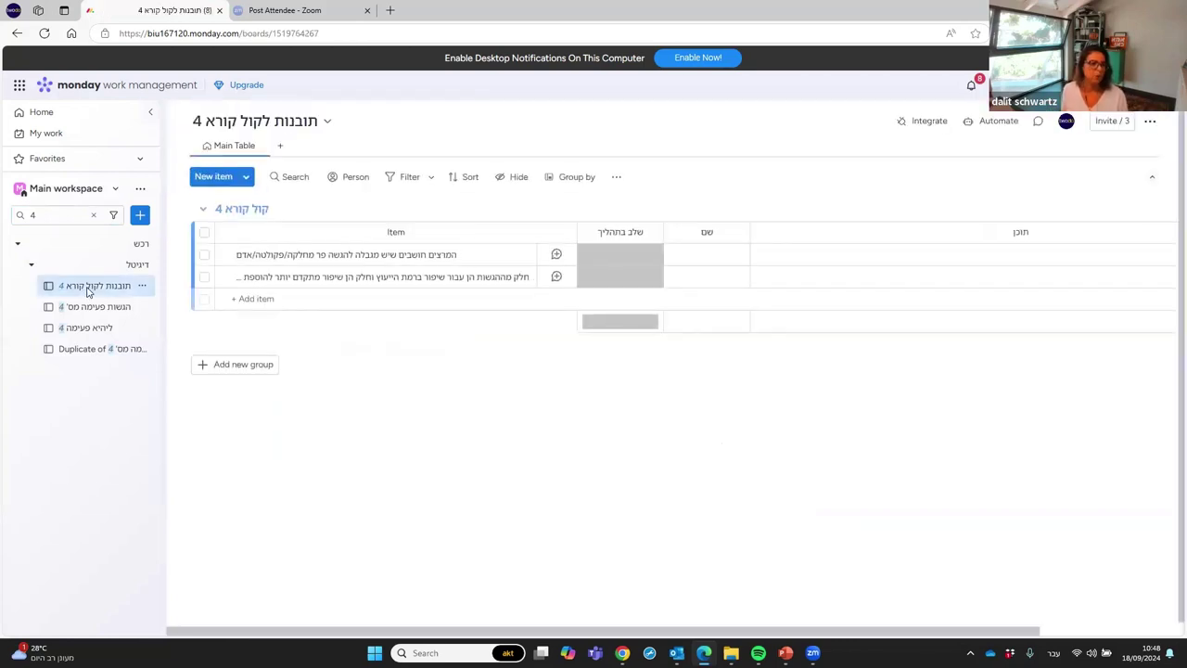
left_click(93, 309)
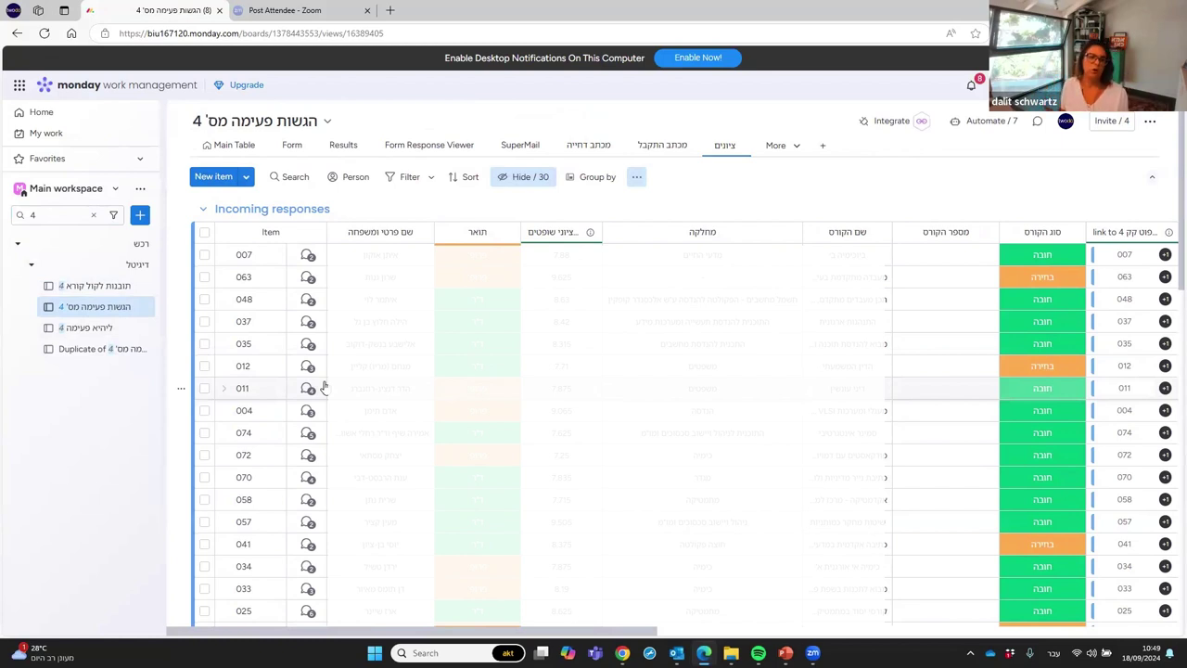
Step: Read through the submission form of the הגשות פעימה מס' 4 board and return to its beginning
left_click(288, 146)
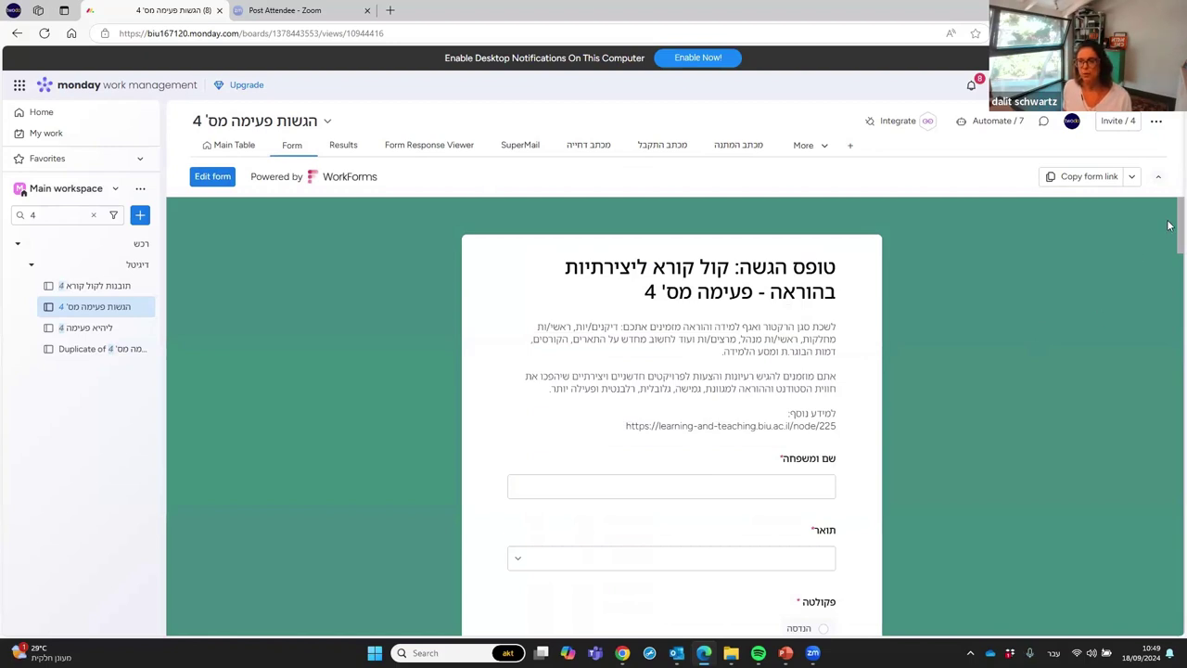
scroll(1032, 354, "down", 4)
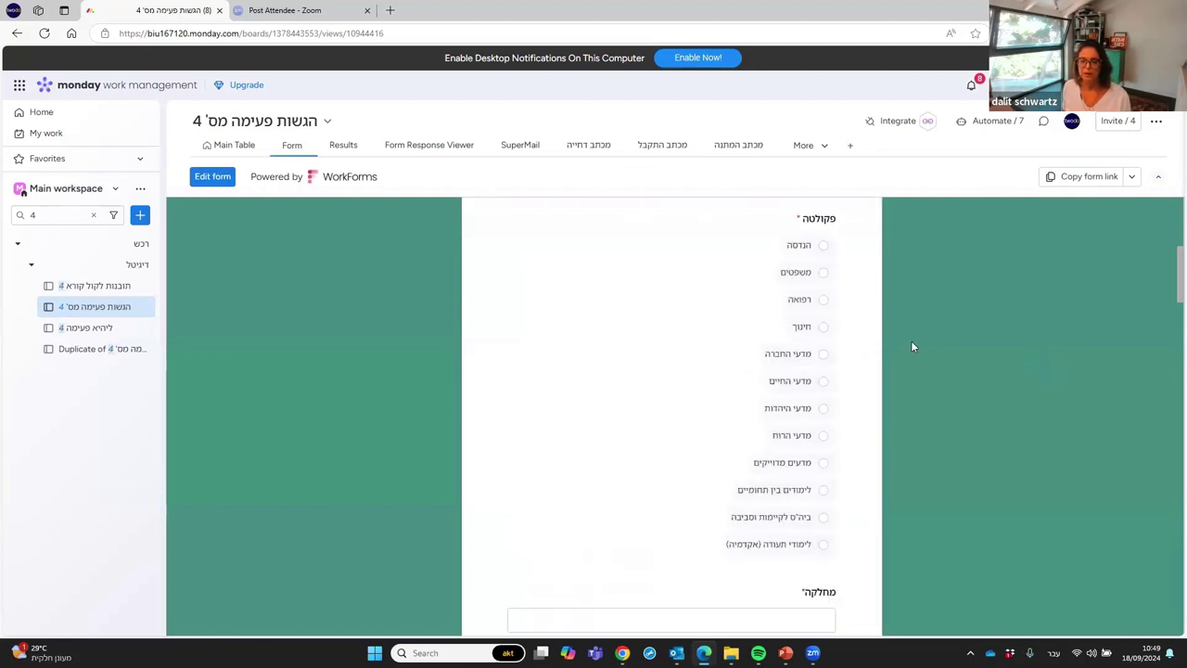
scroll(882, 385, "down", 5)
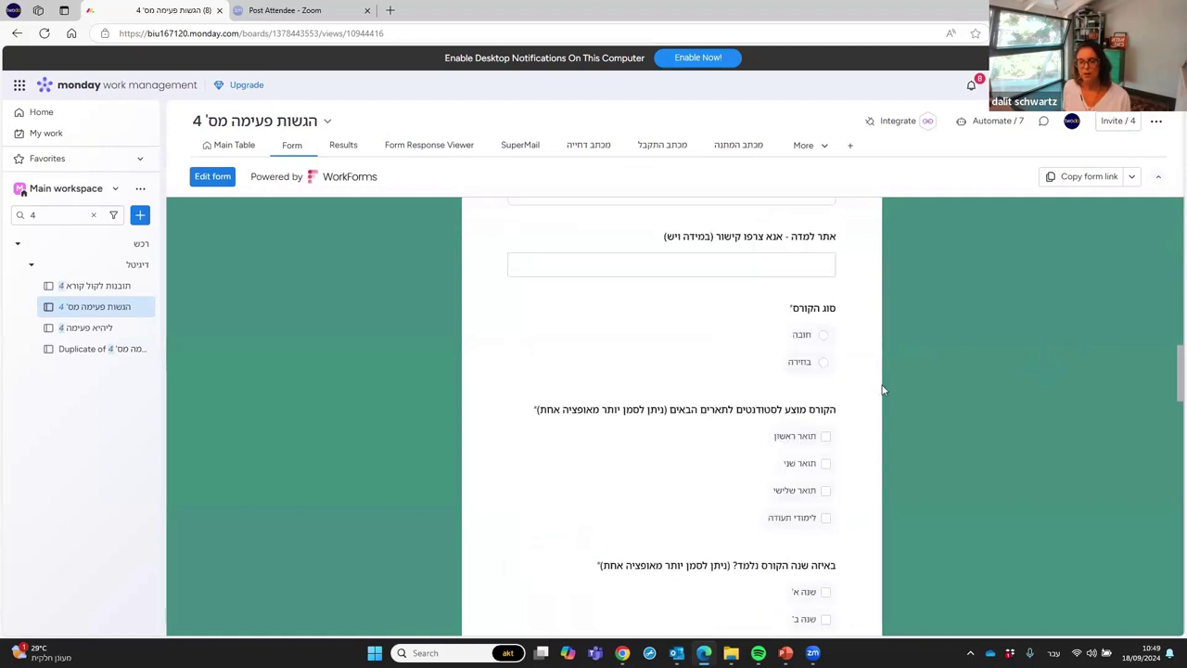
scroll(883, 385, "down", 8)
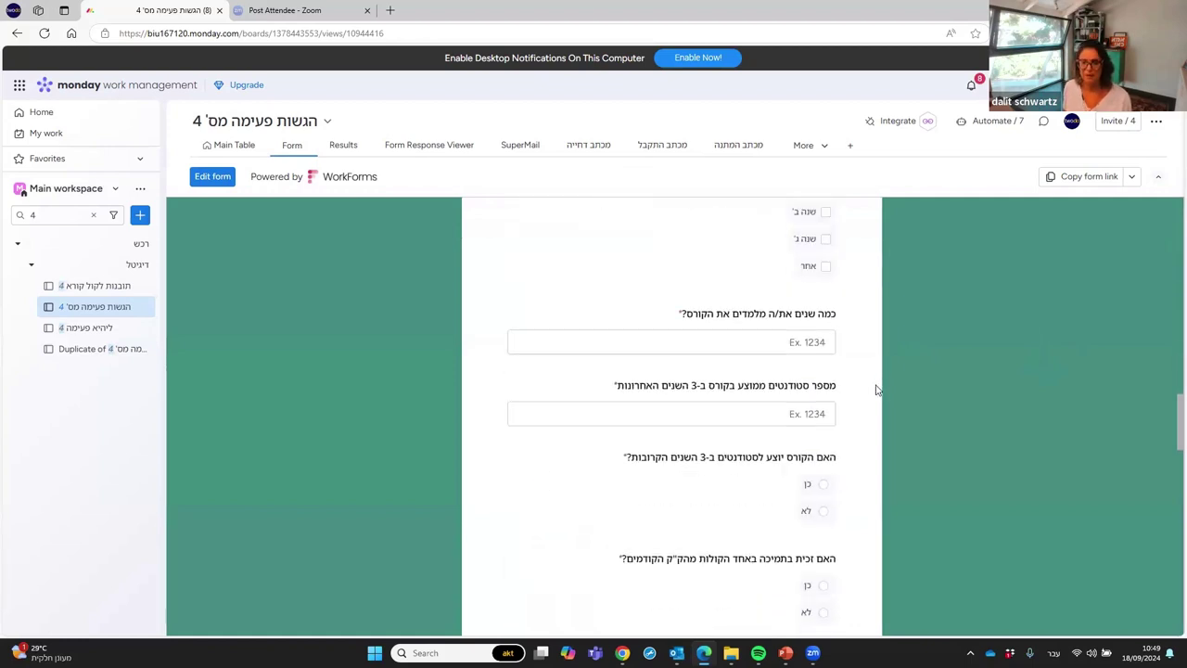
scroll(877, 389, "down", 5)
scroll(877, 390, "down", 6)
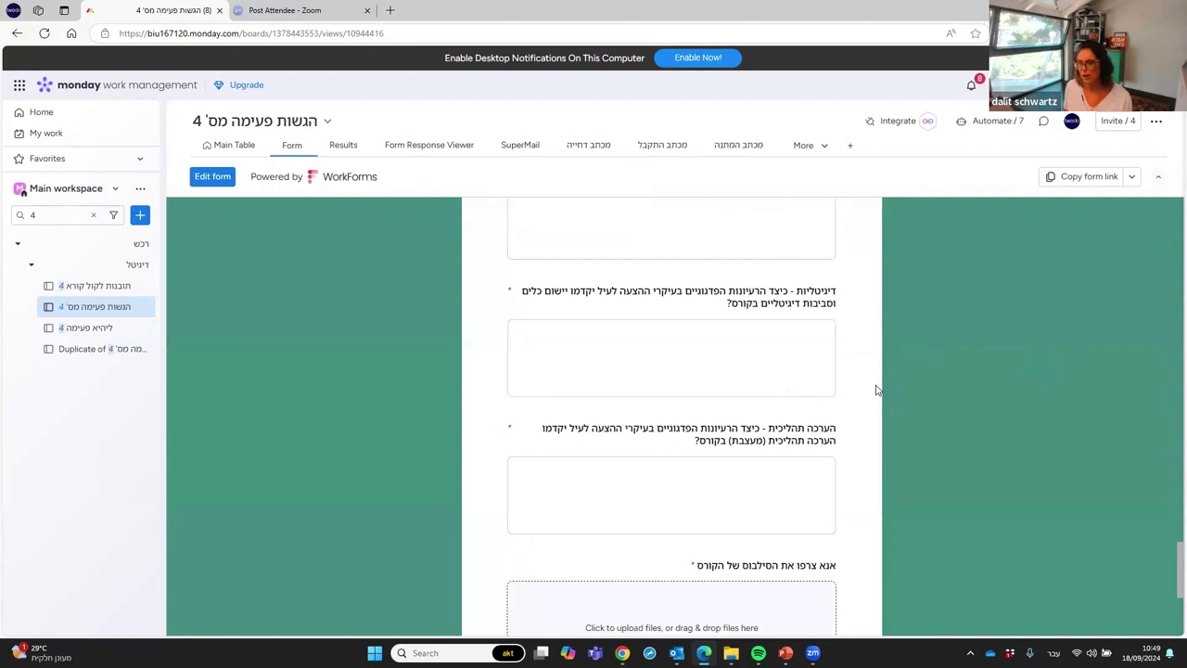
scroll(877, 390, "up", 20)
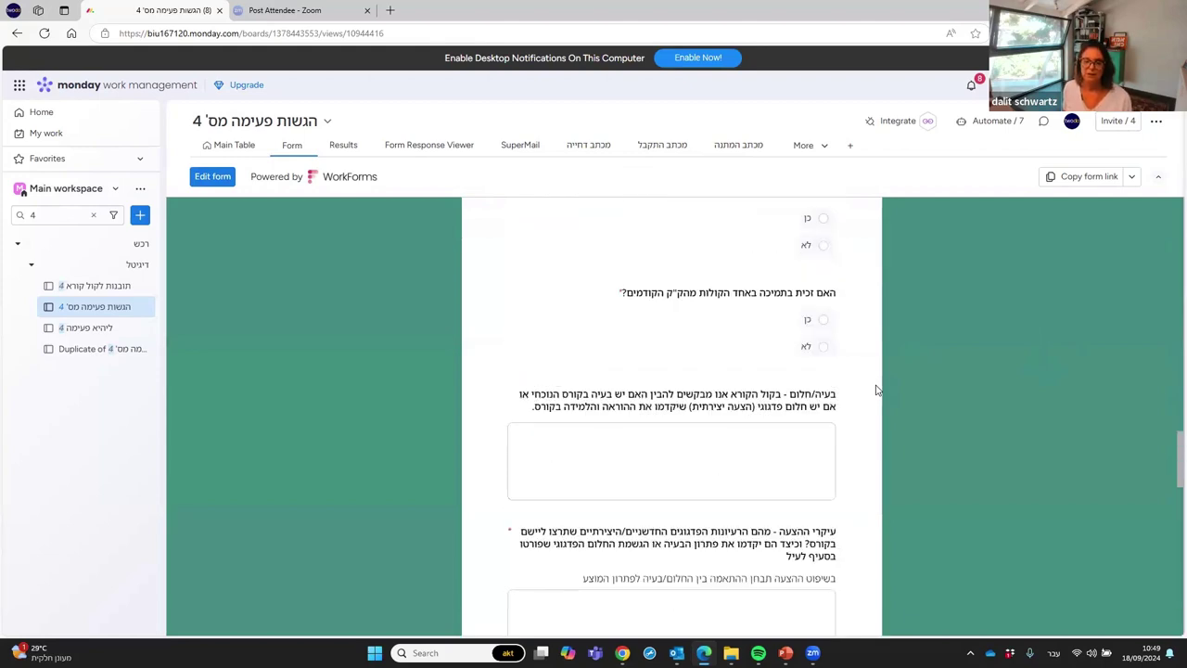
scroll(876, 390, "up", 3)
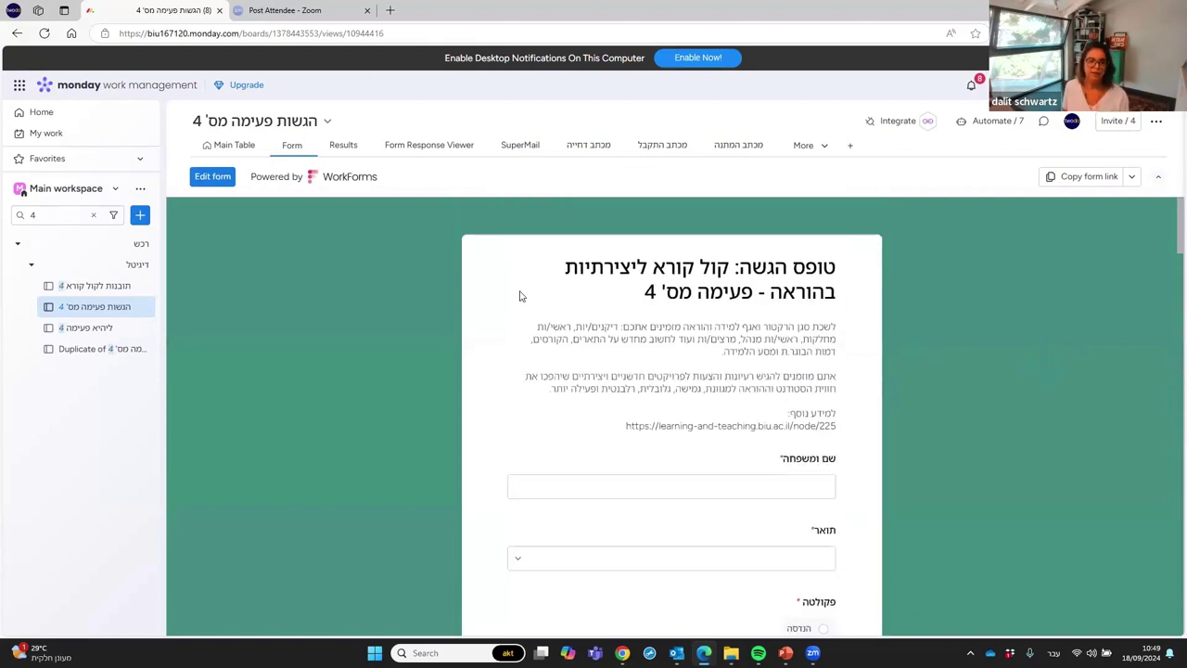
Step: Examine the Incoming responses columns in the main table of הגשות פעימה מס' 4, from applicant details through scores to the letters and status columns
left_click(229, 148)
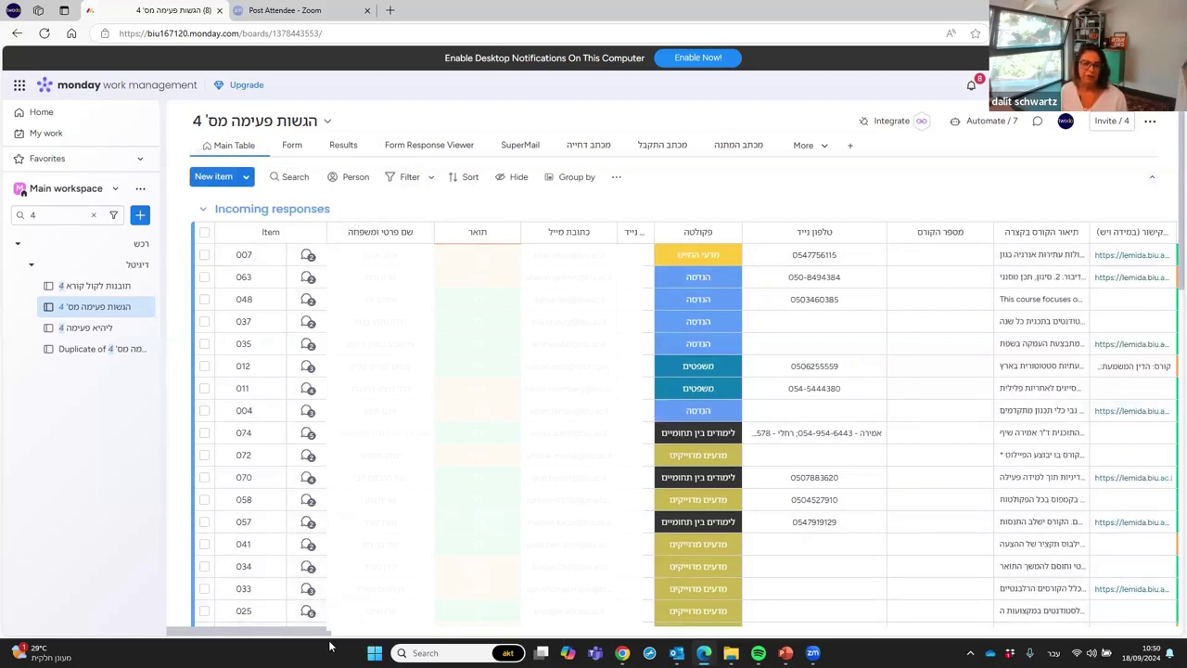
left_click_drag(315, 634, 665, 636)
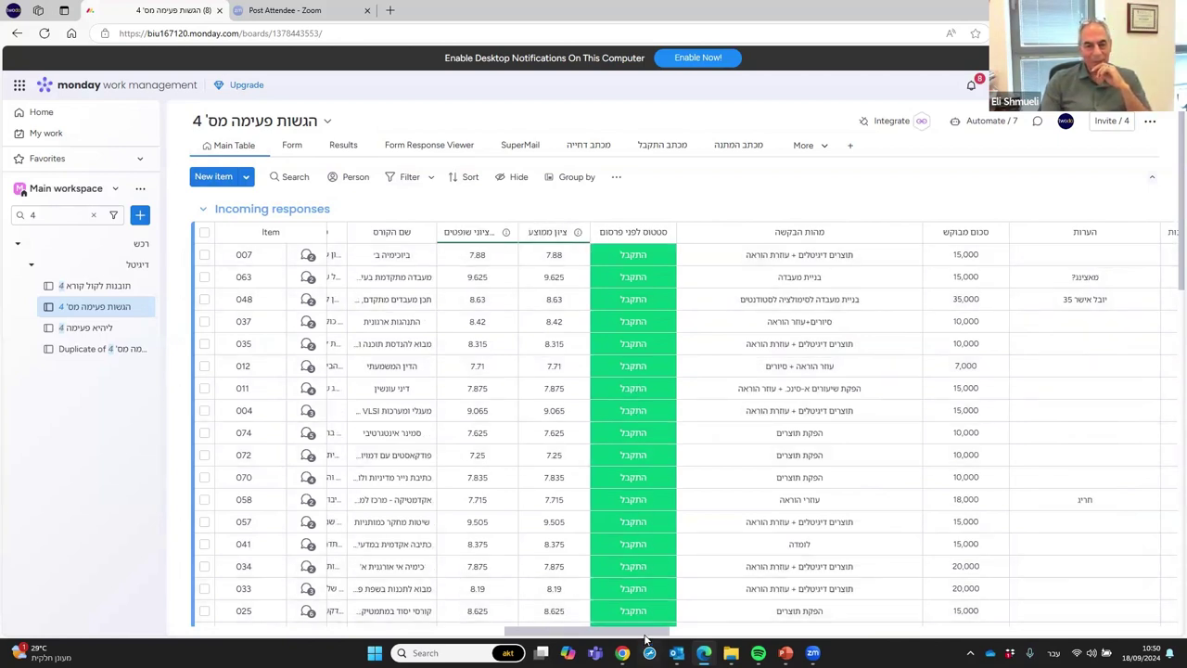
left_click_drag(646, 630, 721, 642)
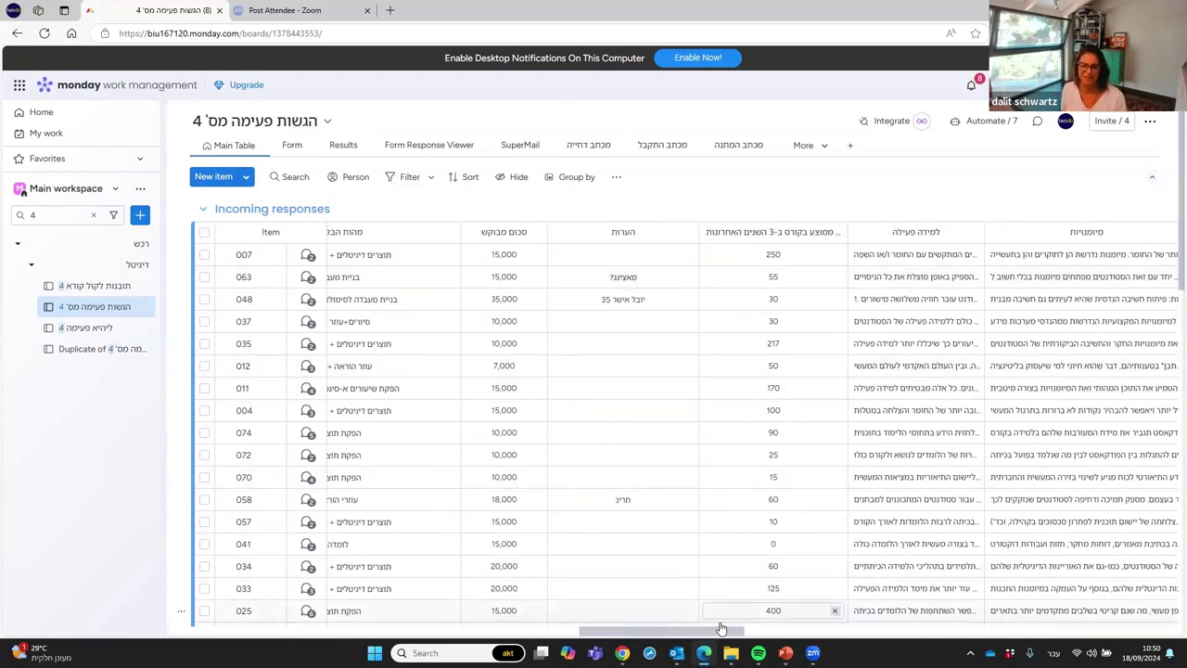
left_click_drag(721, 634, 1028, 614)
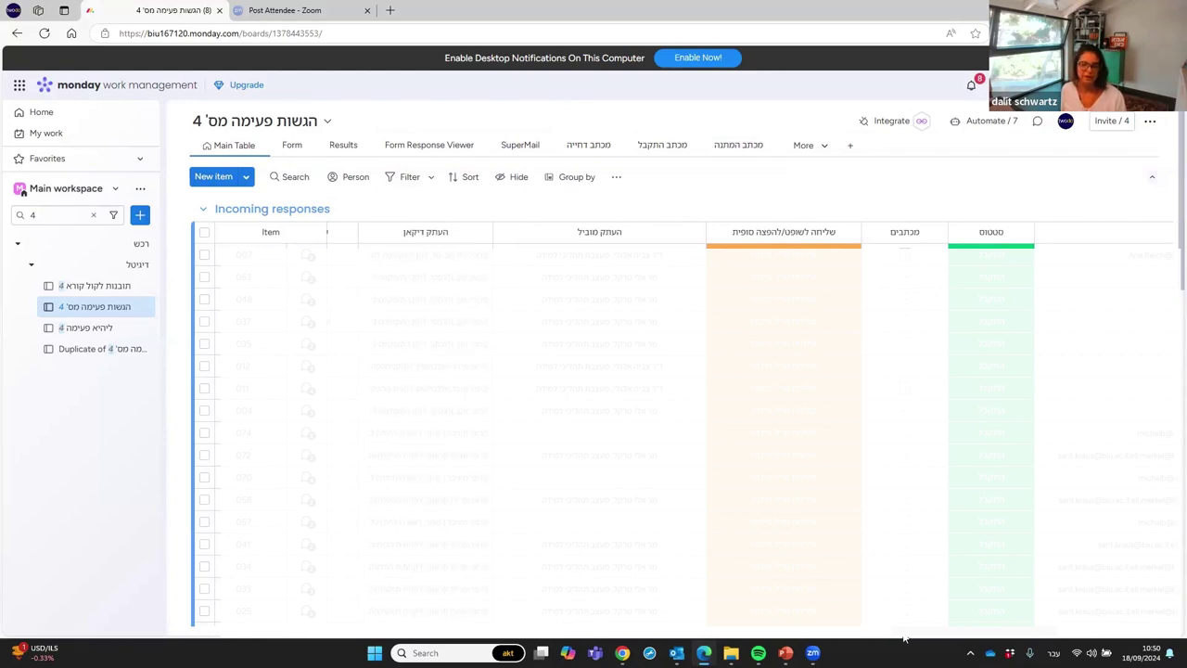
Step: Read the outgoing SuperMail judging message in the updates of submission 007 down to the rating form link, and close the updates
left_click(308, 255)
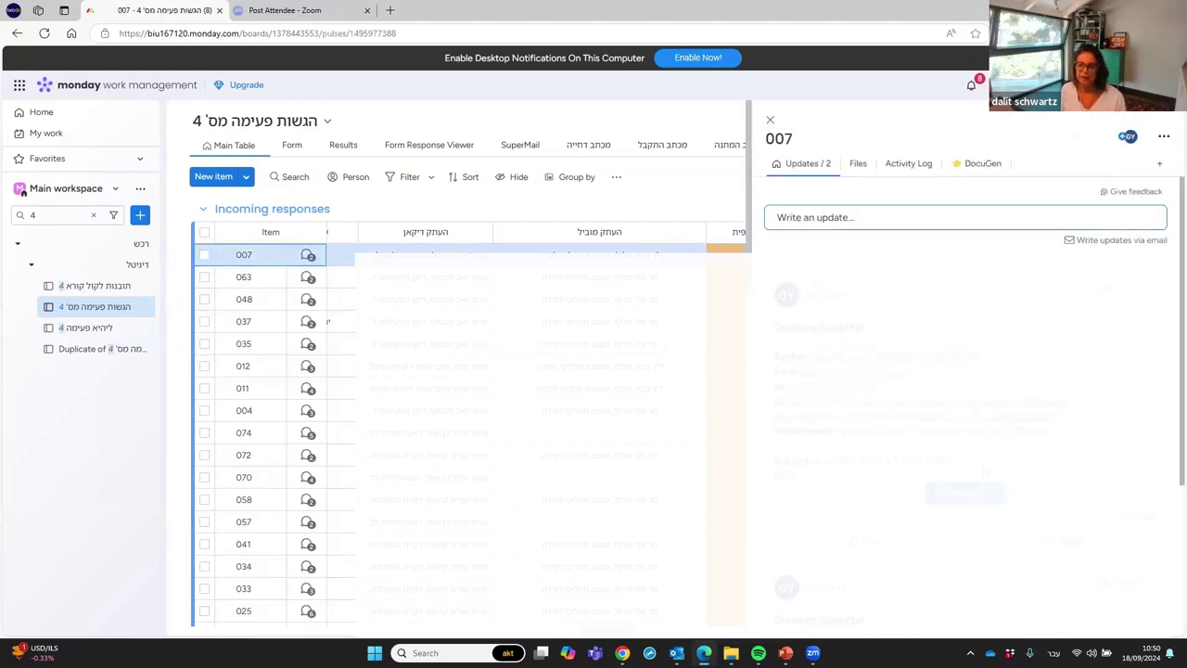
scroll(965, 390, "down", 5)
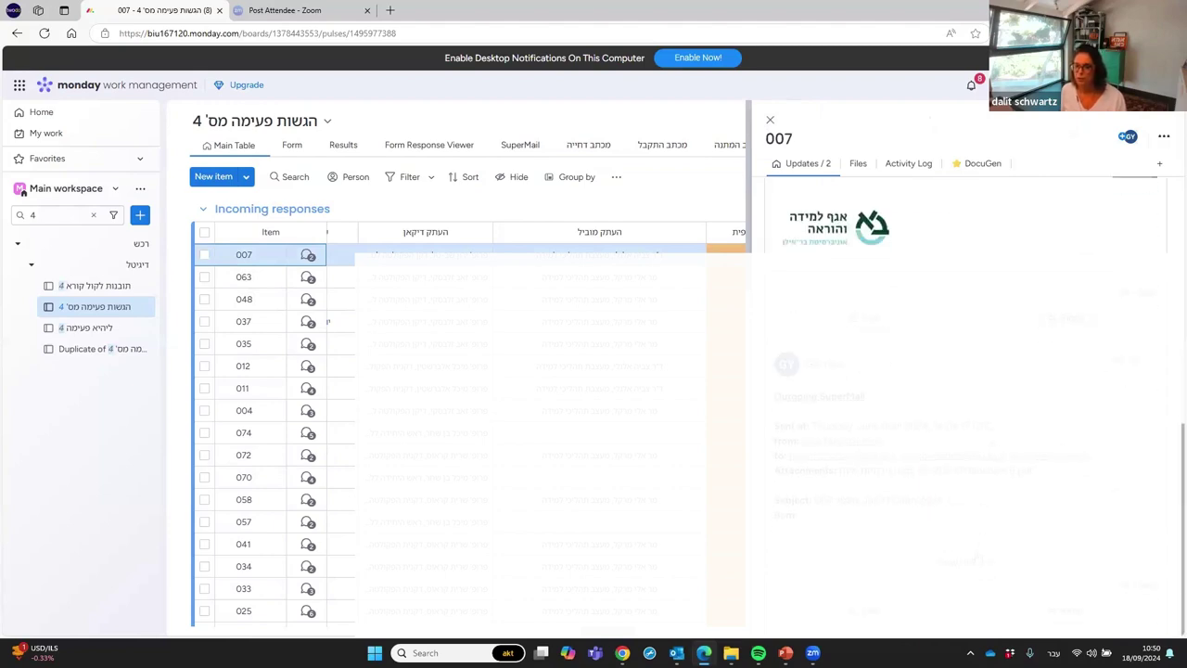
scroll(994, 534, "down", 5)
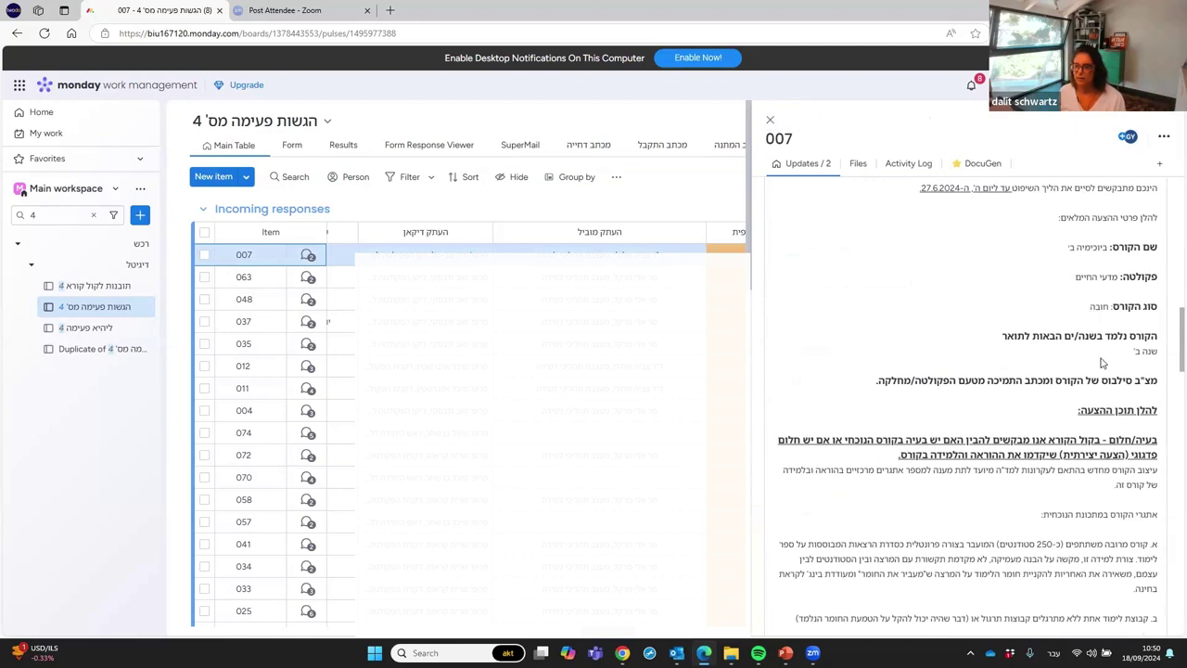
left_click_drag(1169, 350, 1168, 579)
scroll(1169, 579, "down", 5)
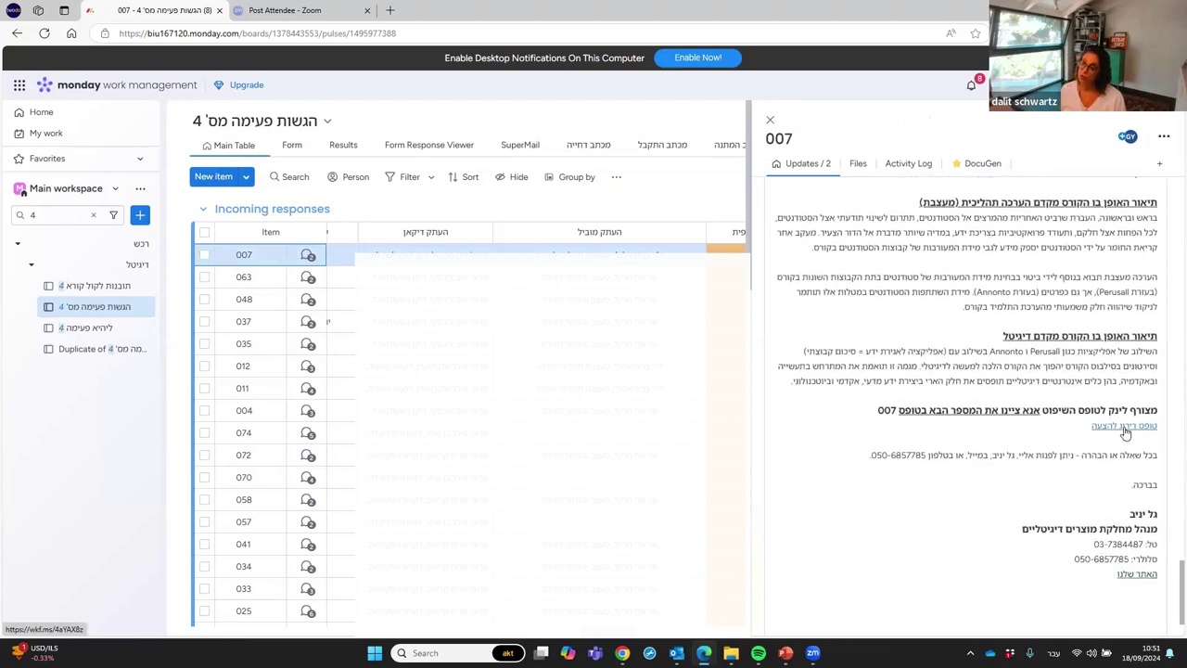
left_click(308, 257)
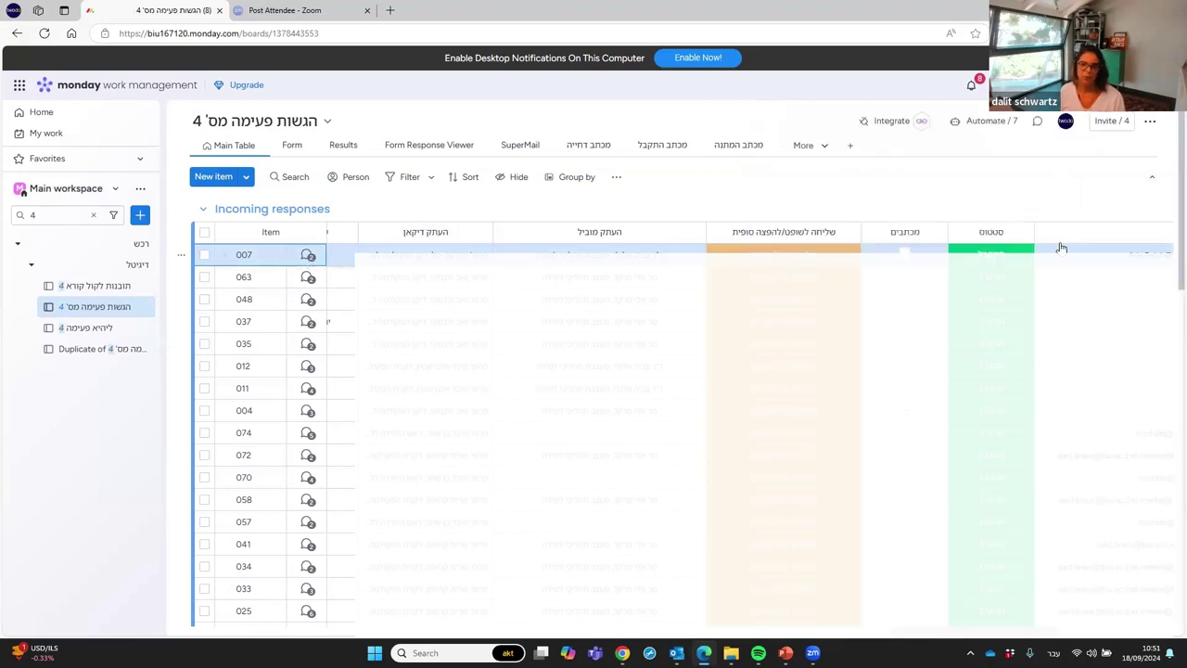
left_click(308, 255)
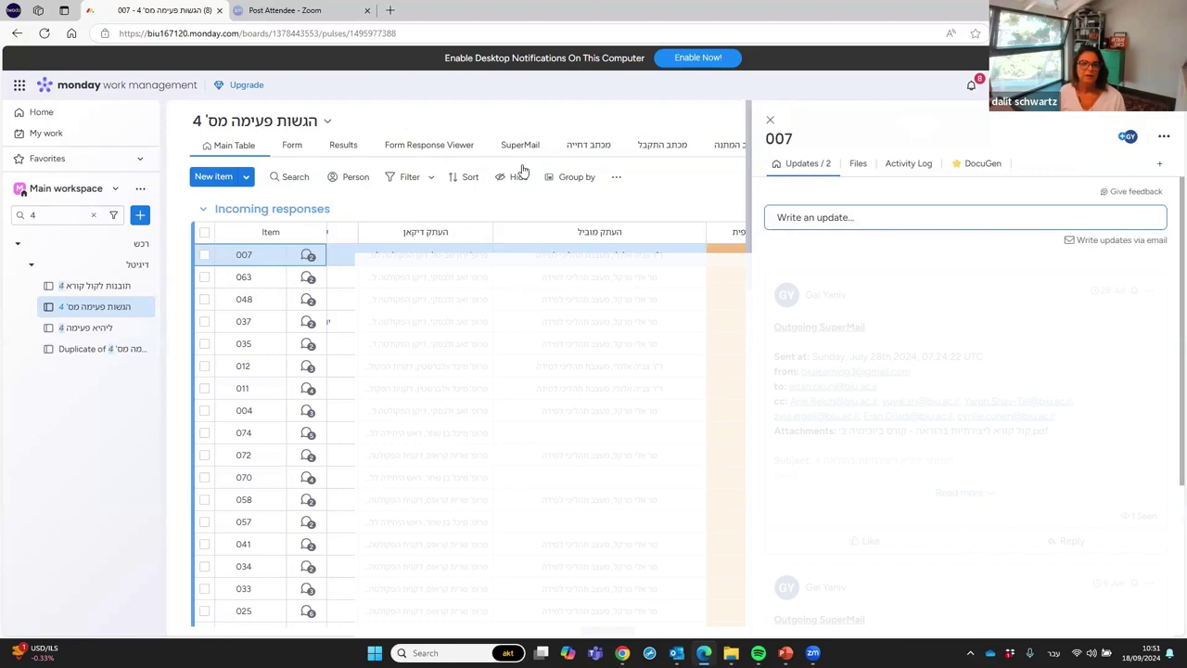
left_click(771, 121)
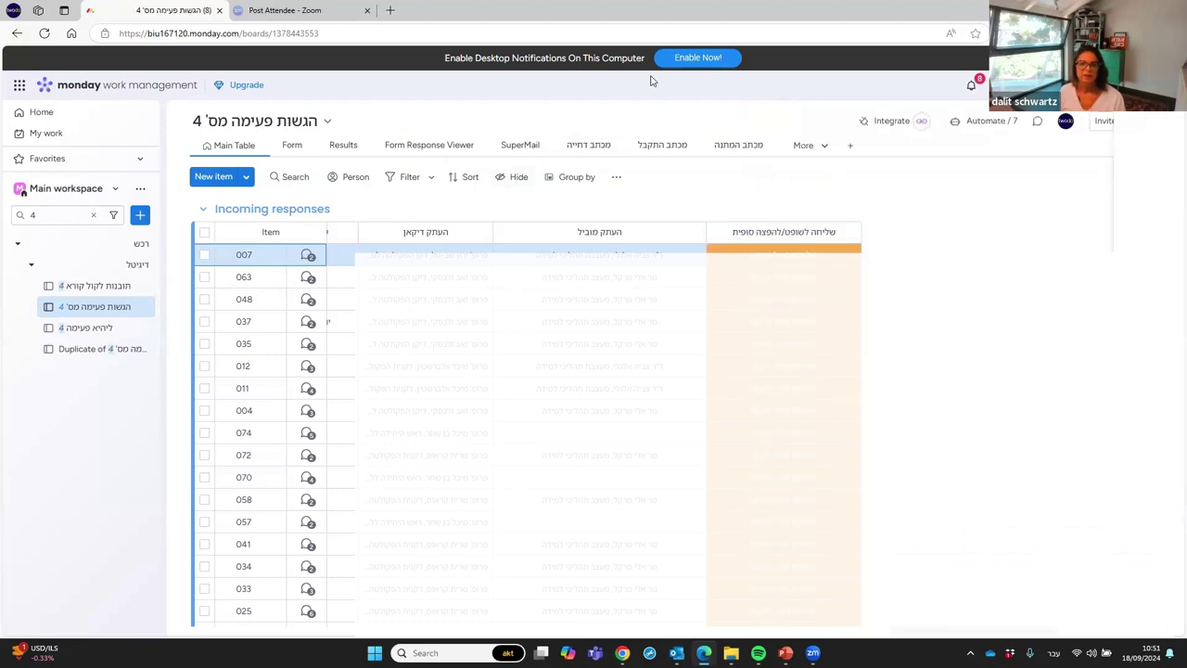
Step: View the board's individual form responses and its Results charts, and return to the main table
left_click(419, 151)
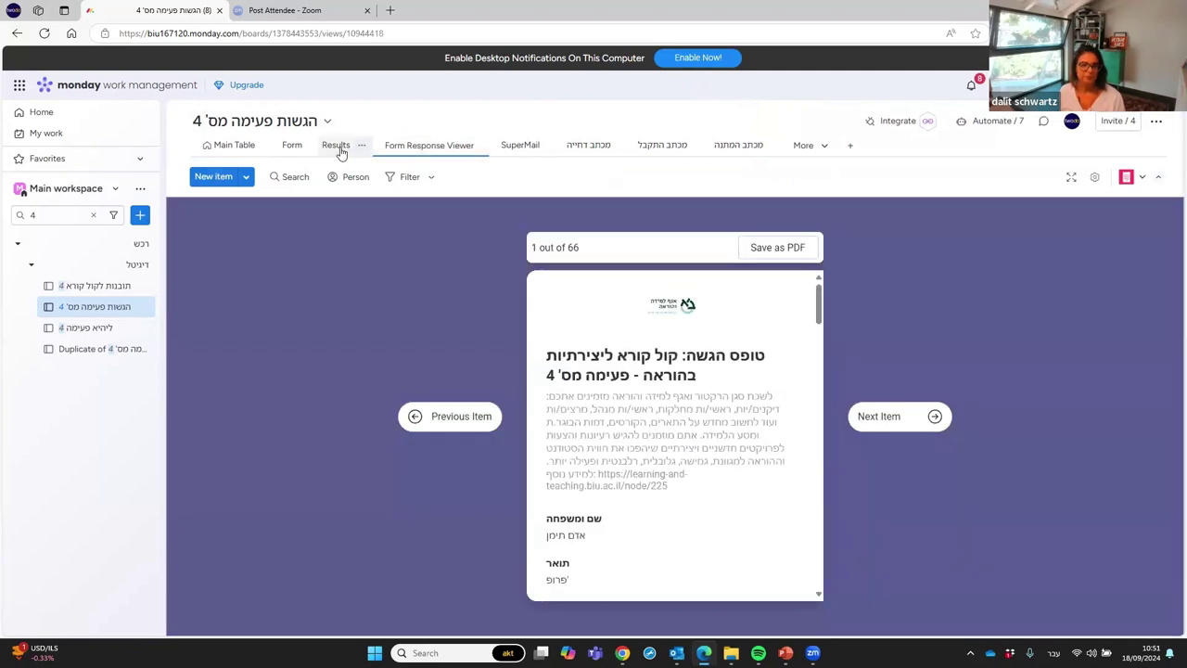
left_click(336, 147)
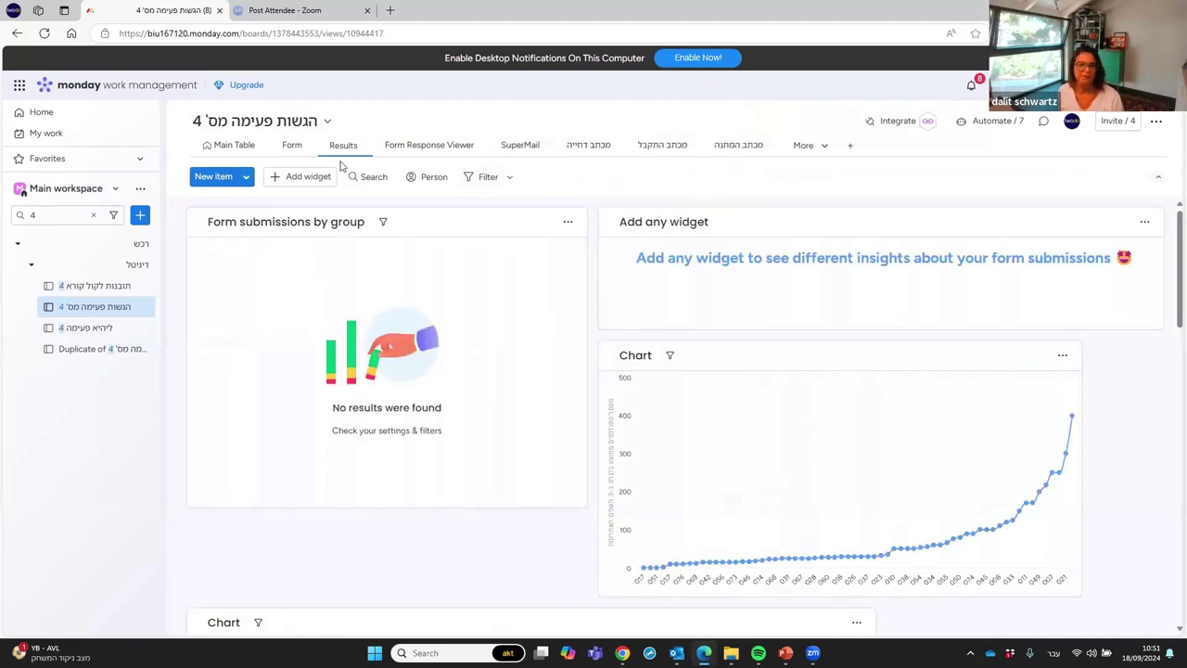
left_click(229, 146)
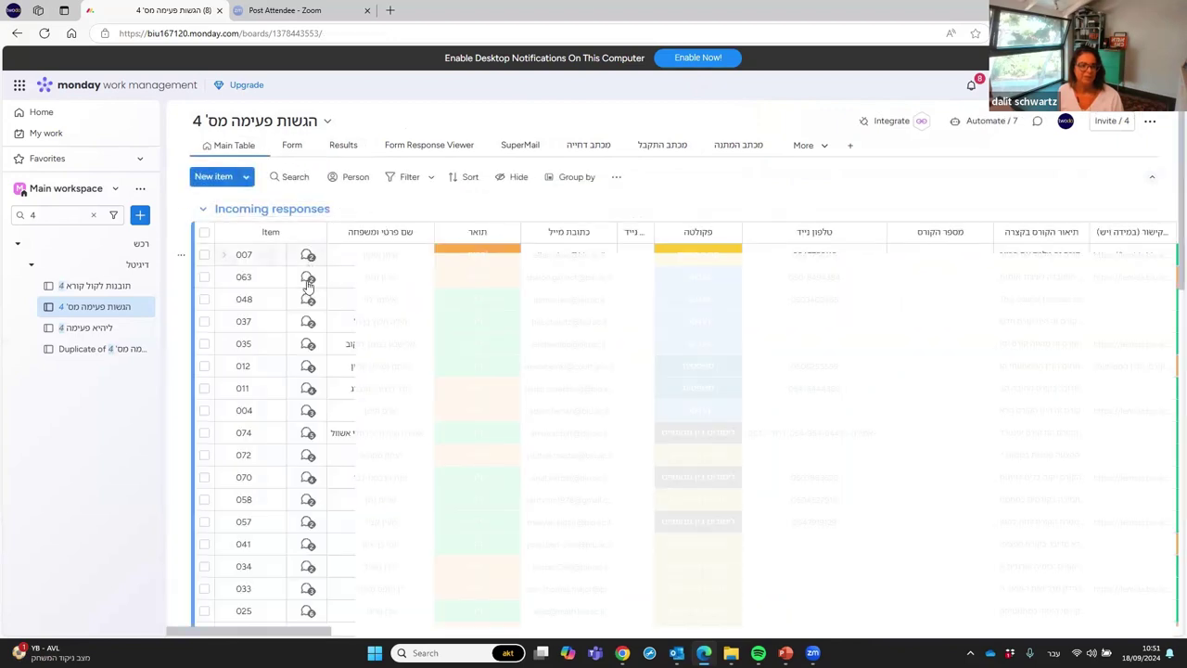
Step: Expand and read the earlier outgoing SuperMail message in the updates of submission 063, and close the updates
left_click(308, 278)
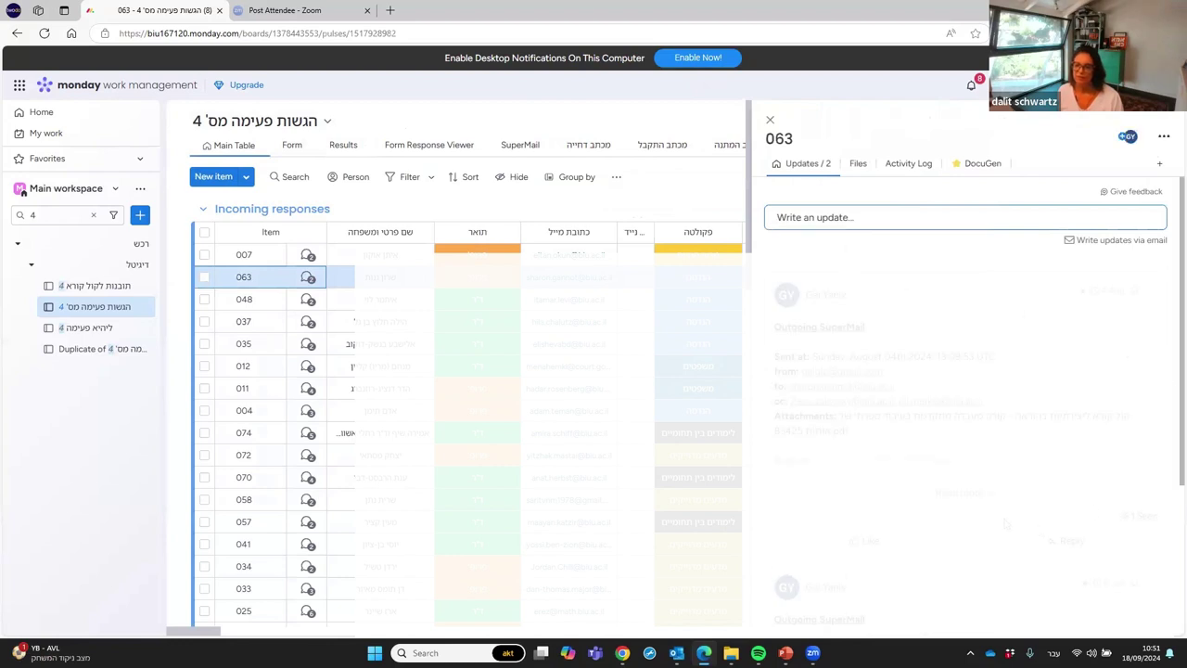
scroll(990, 502, "down", 5)
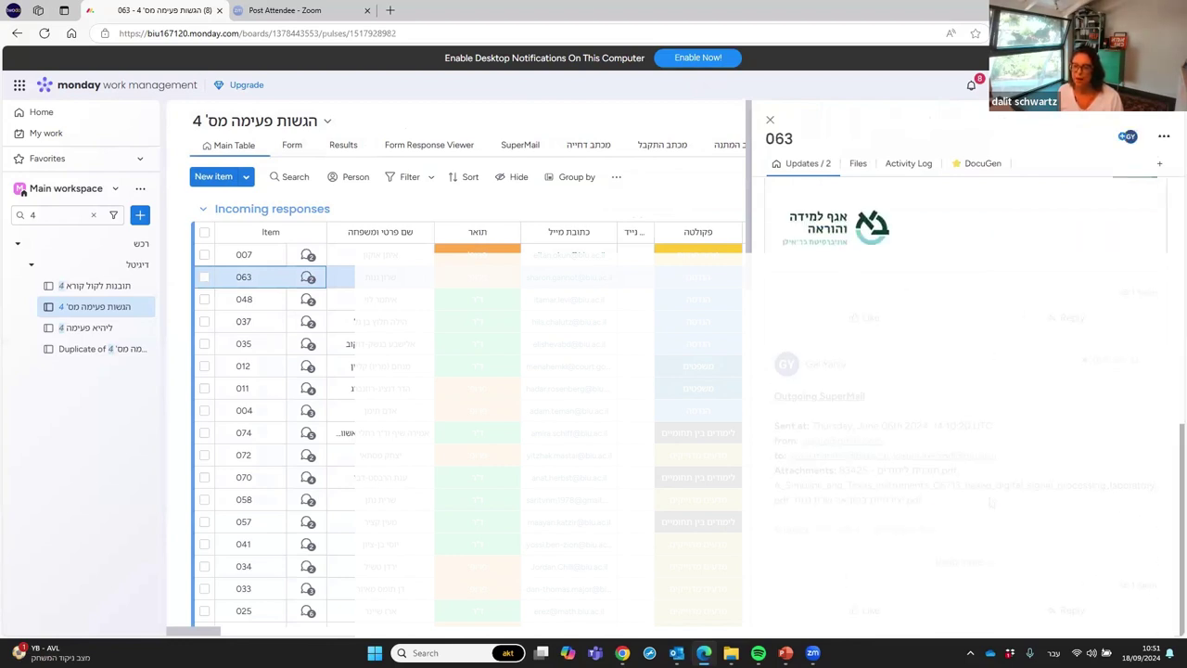
left_click(965, 562)
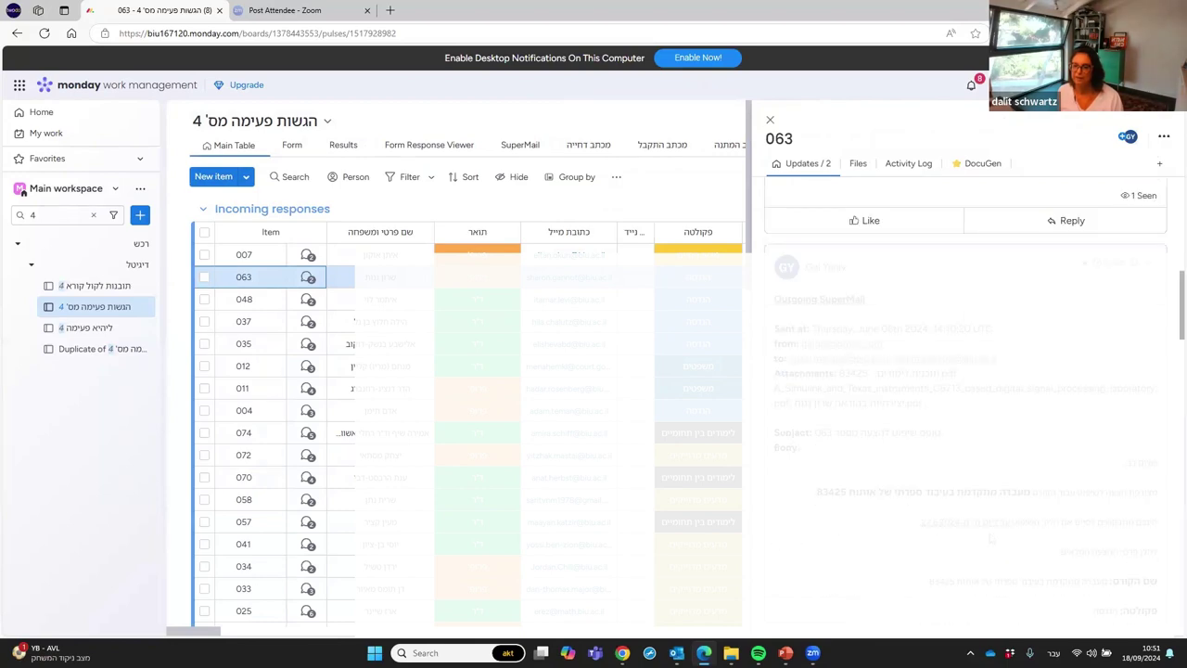
scroll(991, 538, "down", 5)
scroll(990, 539, "down", 3)
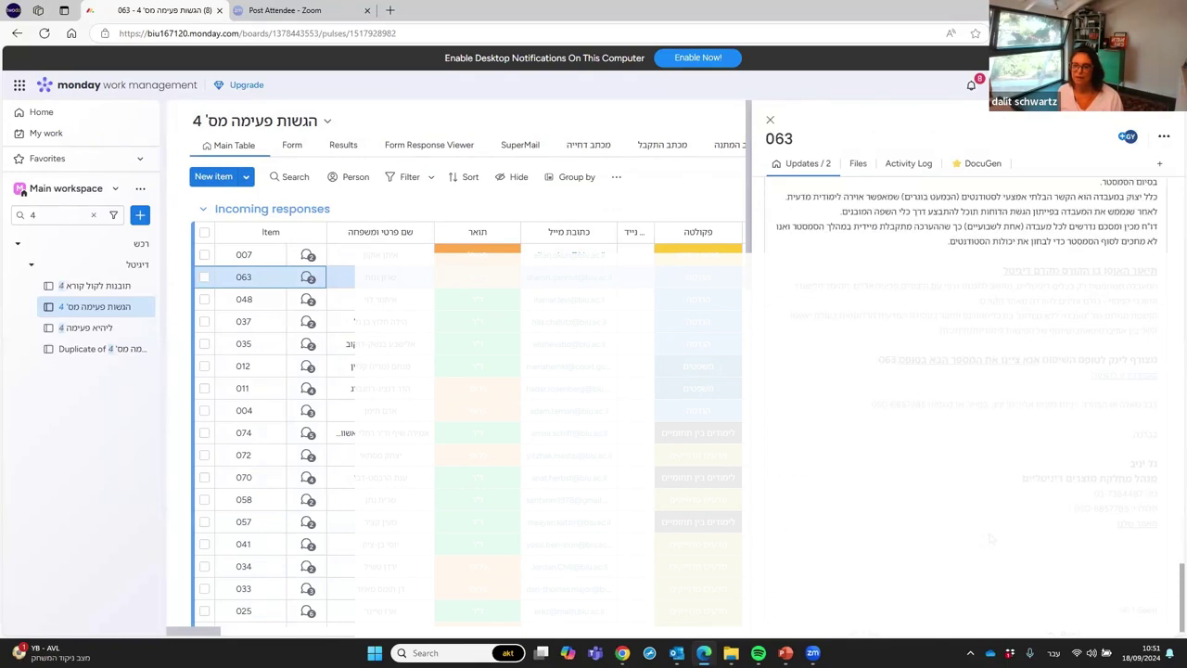
left_click(770, 120)
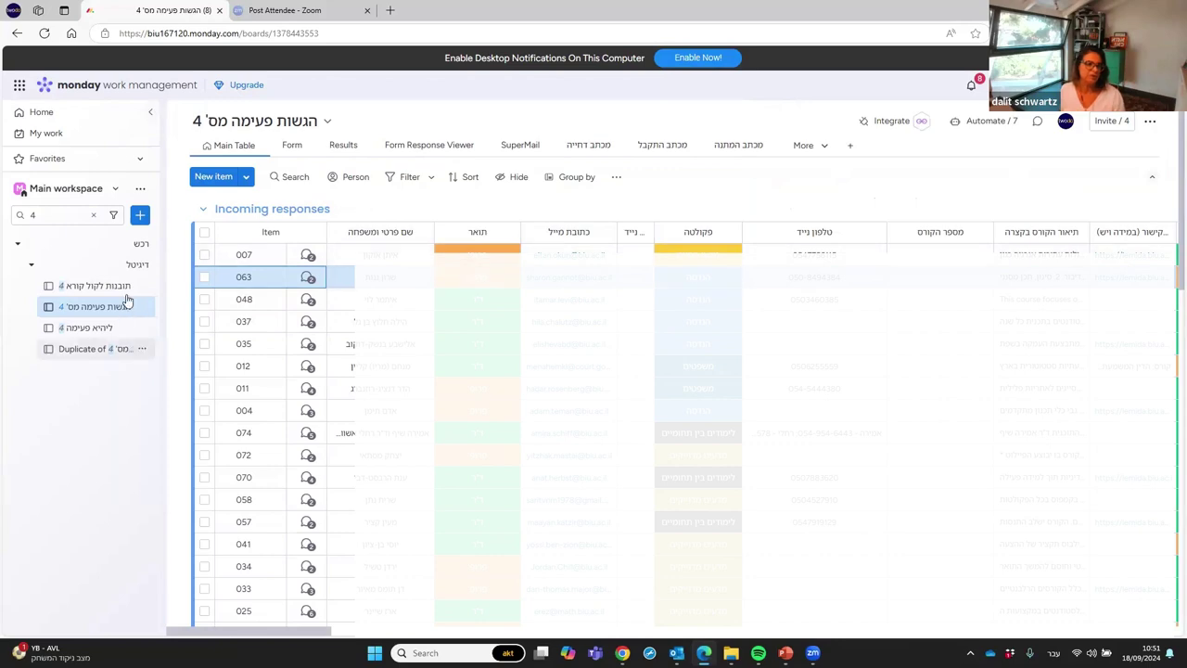
Step: Switch to the Gal workspace, open the שיפוט קק 4 board and examine its score, date and comment columns
left_click(117, 189)
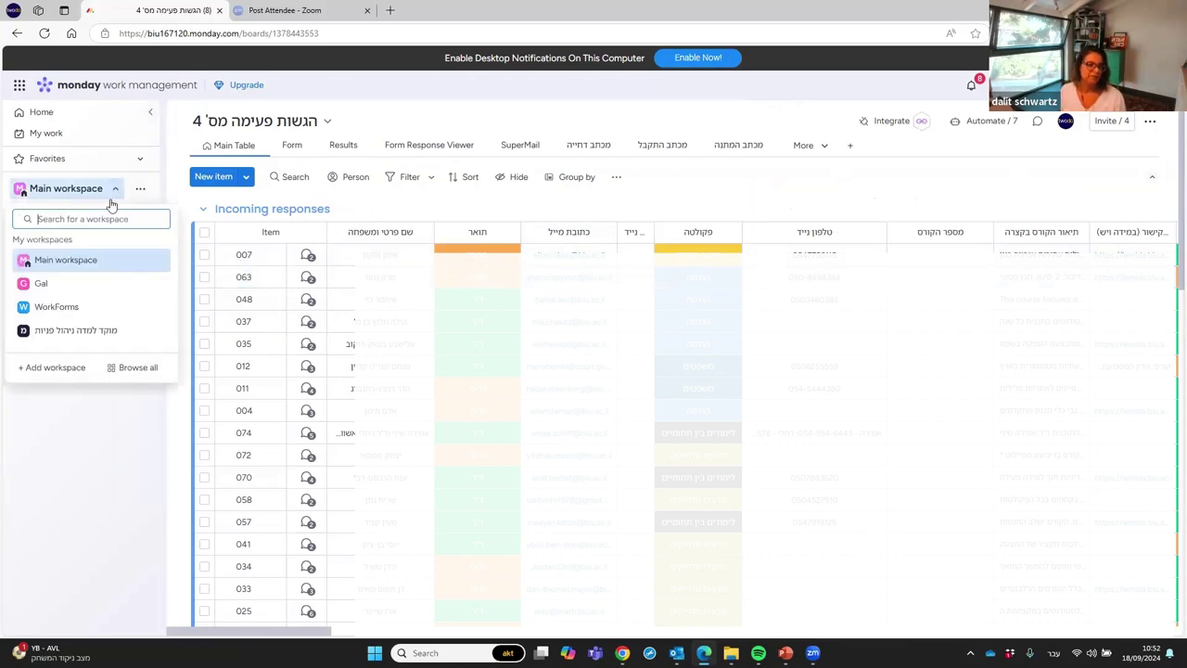
left_click(55, 287)
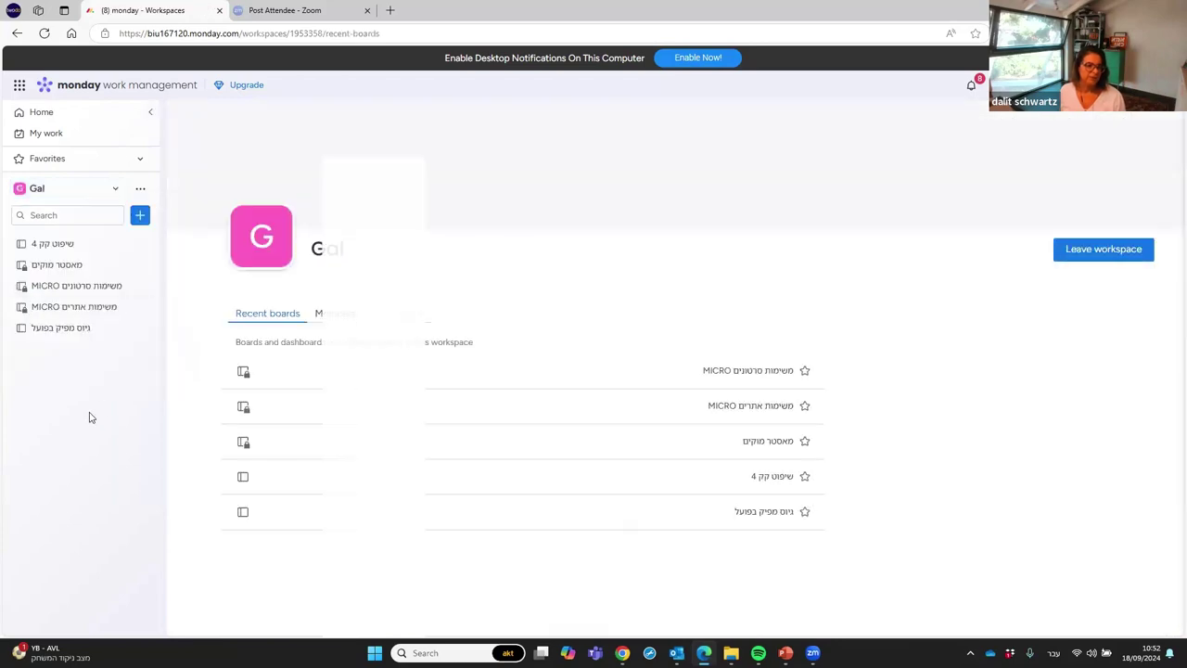
left_click(60, 248)
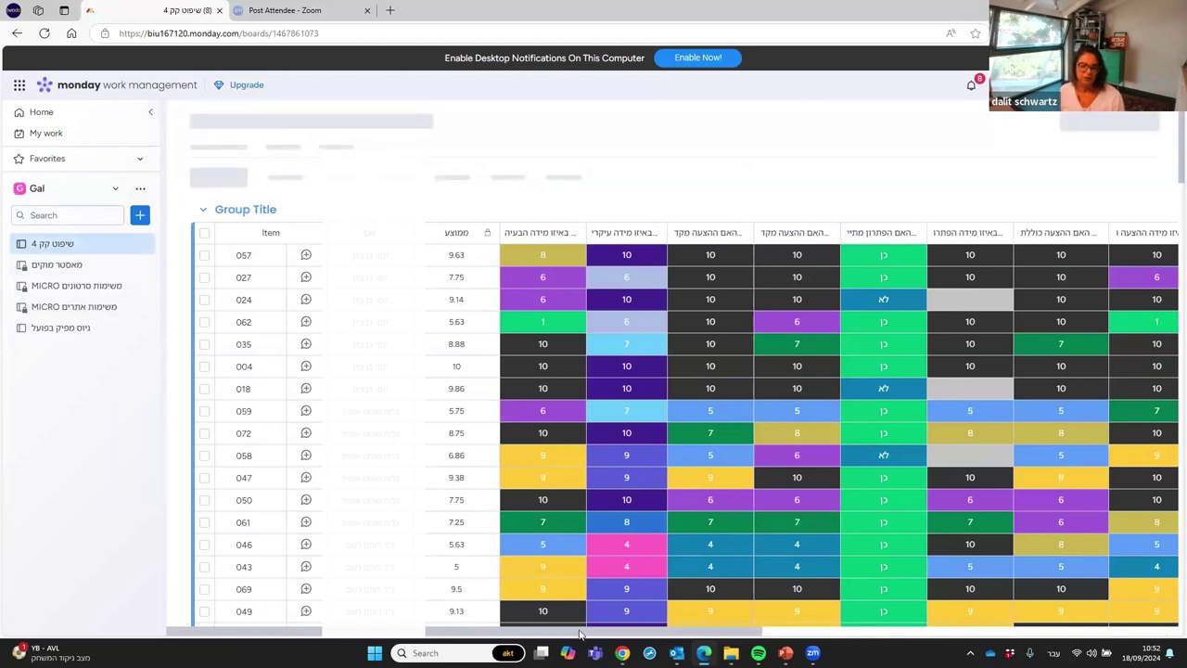
left_click_drag(580, 633, 1000, 633)
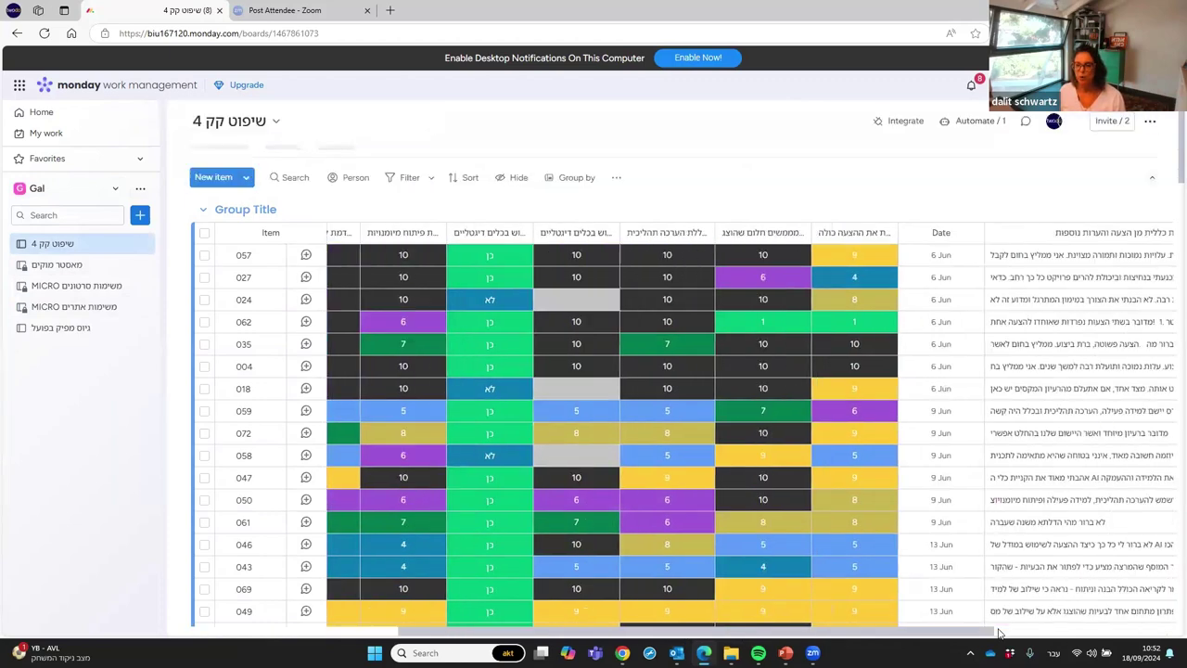
Step: Look through the judging form of the שיפוט קק 4 board to its end and return to the main table
left_click(1000, 632)
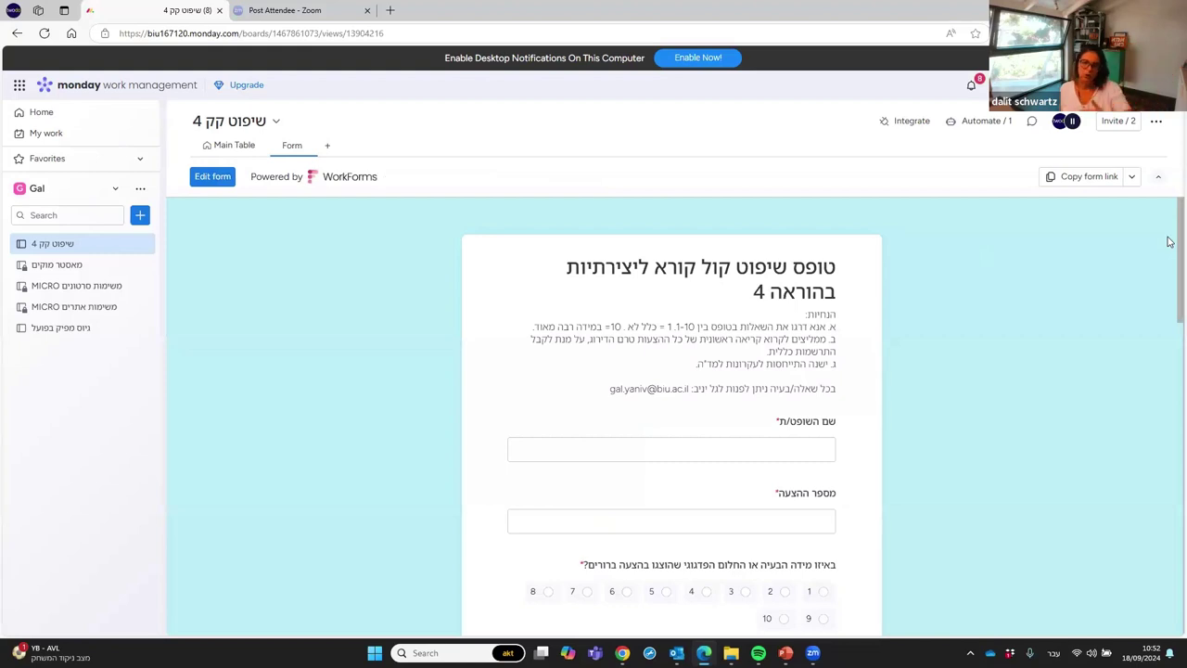
left_click_drag(1168, 241, 1169, 546)
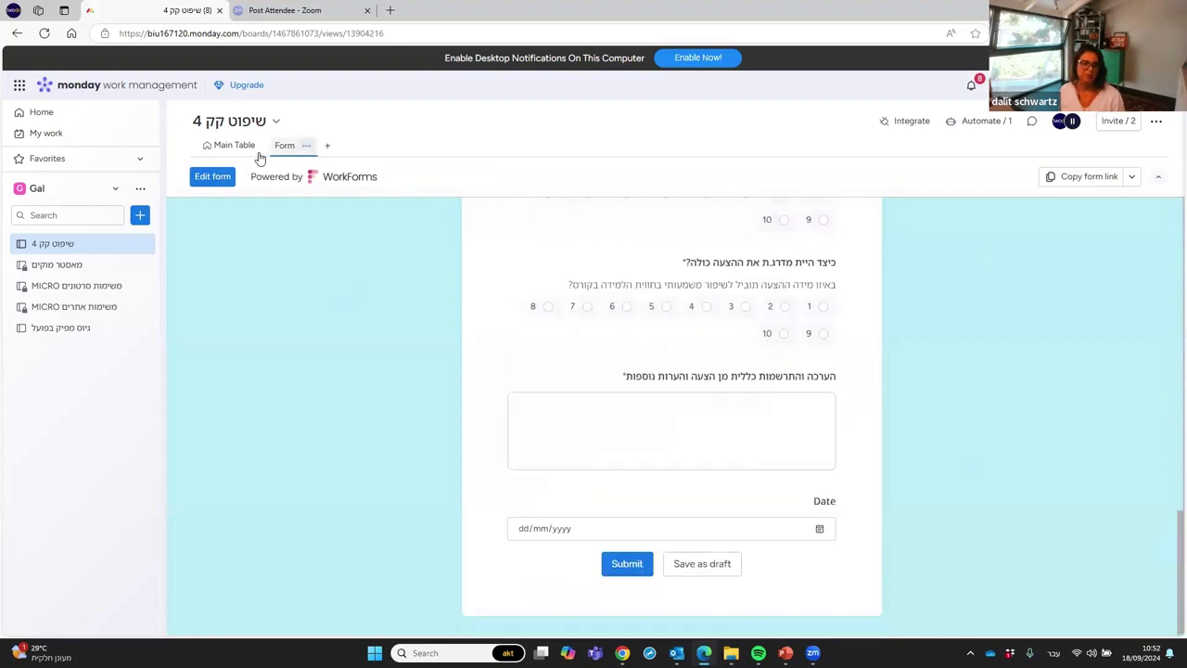
left_click(219, 149)
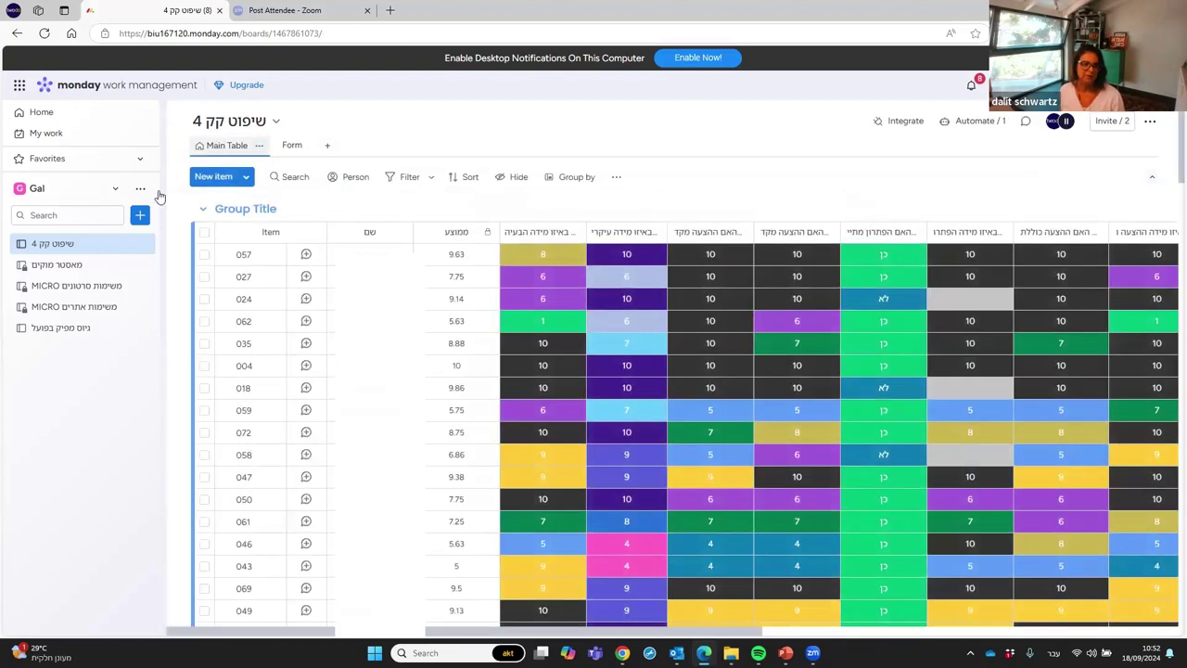
Step: Switch from the Gal workspace to the Main workspace and open the הגשות פעימה מס' 4 board
left_click(116, 192)
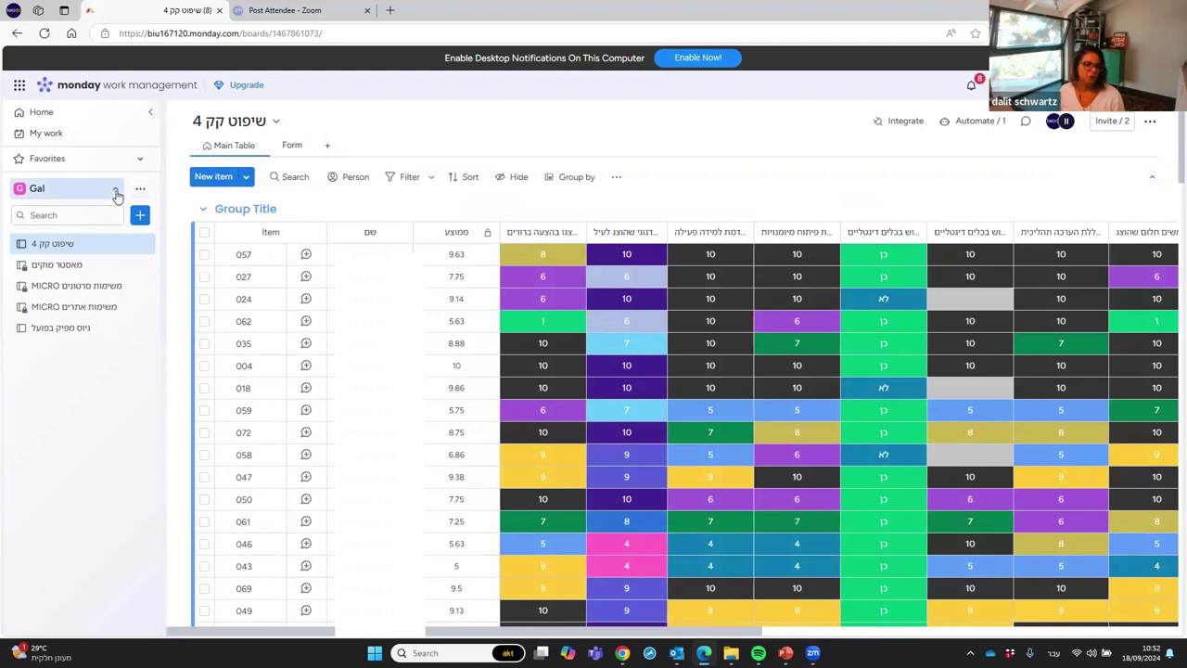
left_click(85, 261)
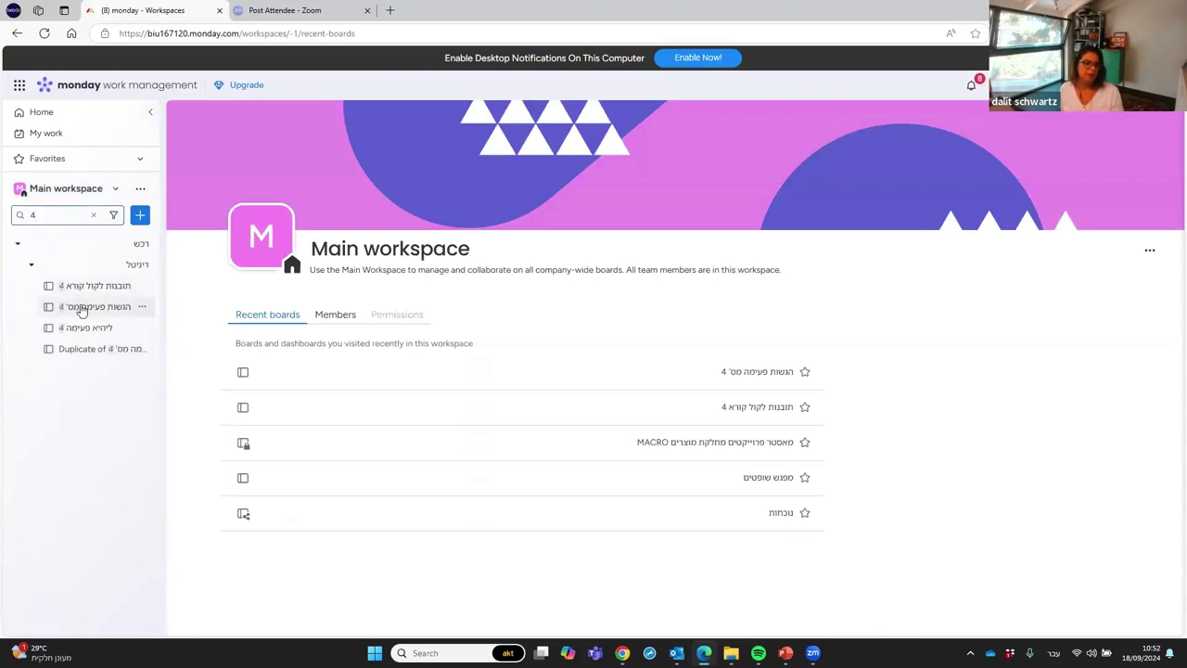
left_click(79, 307)
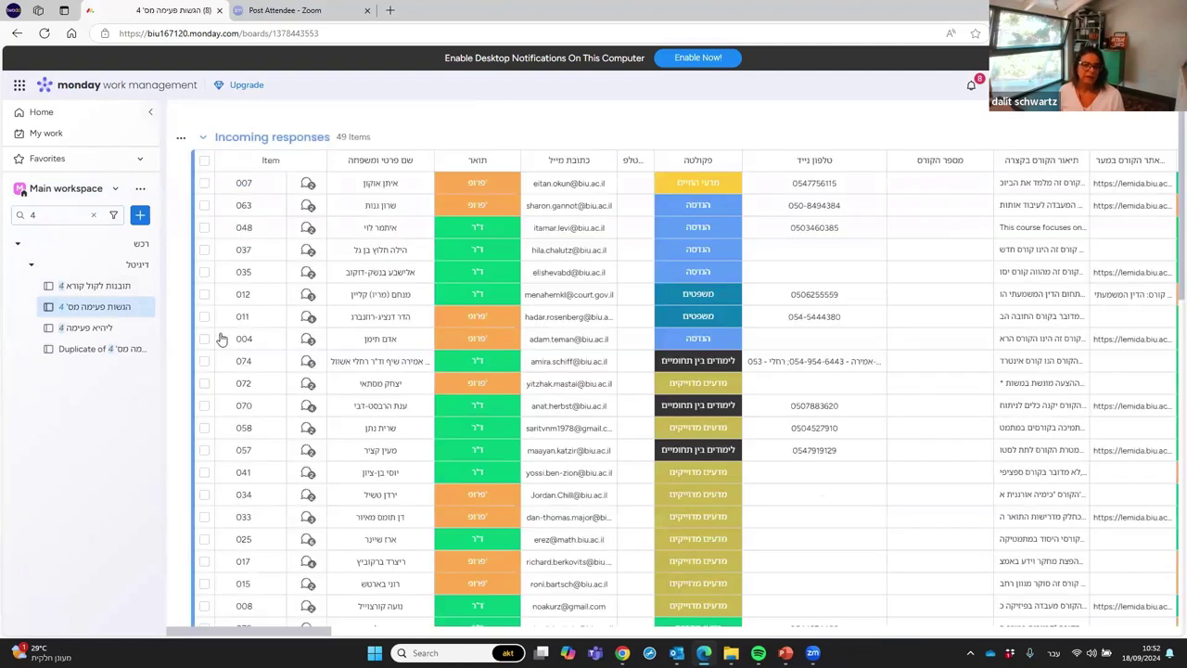
left_click(204, 296)
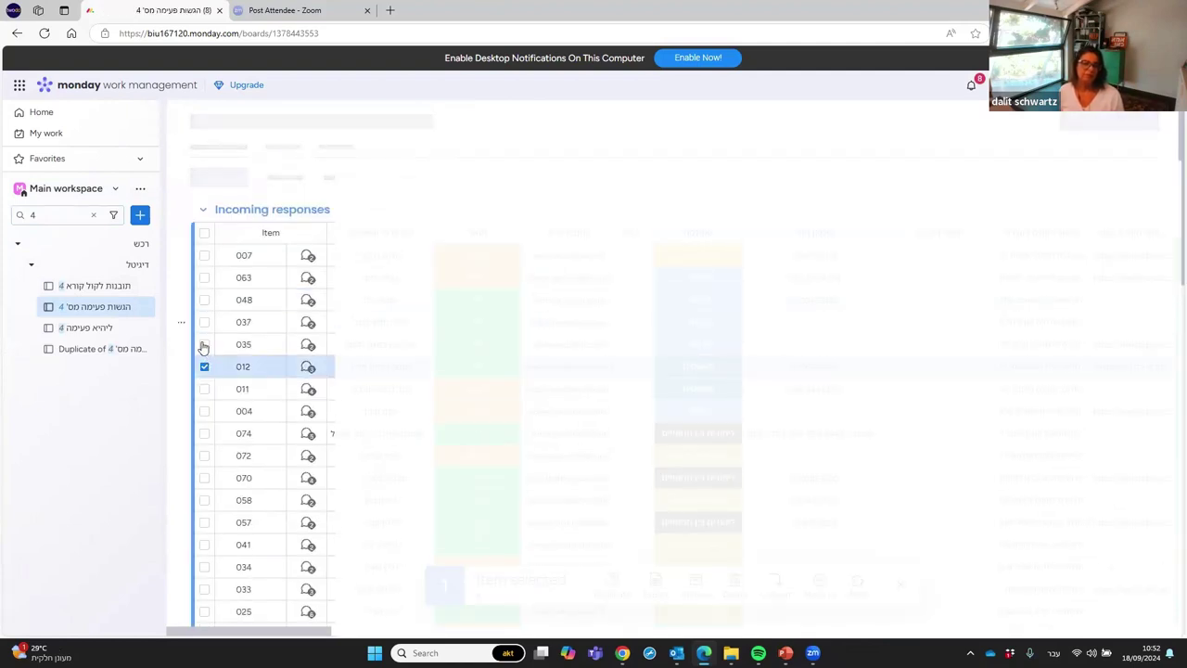
left_click(204, 344)
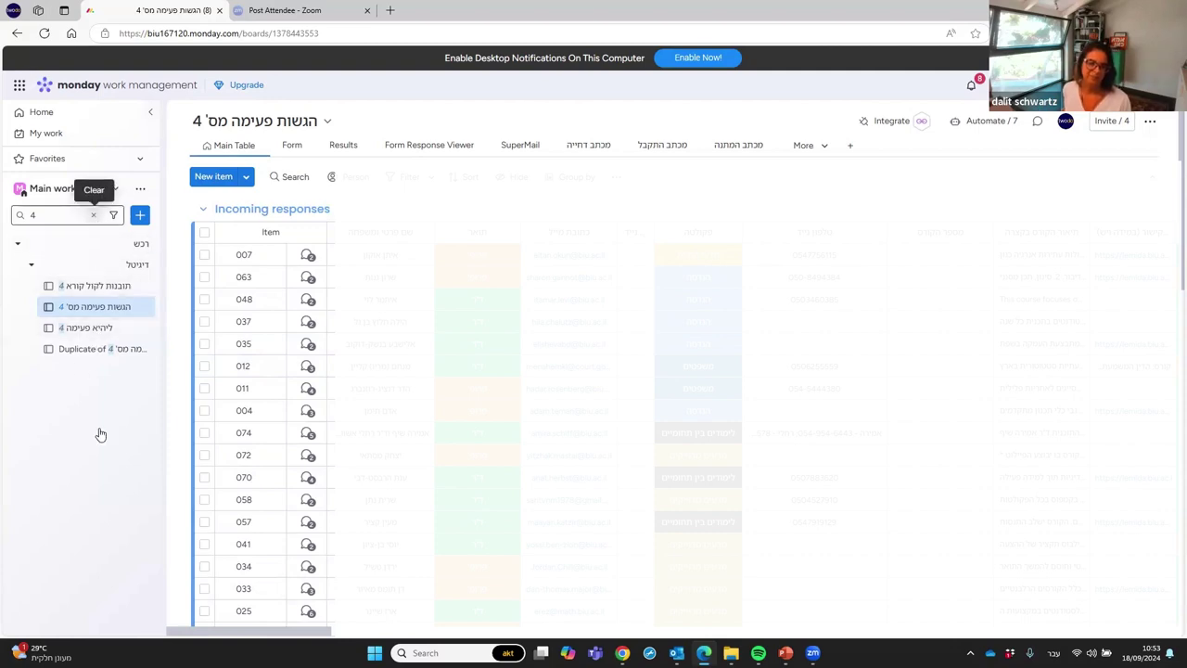
key("BackSpace")
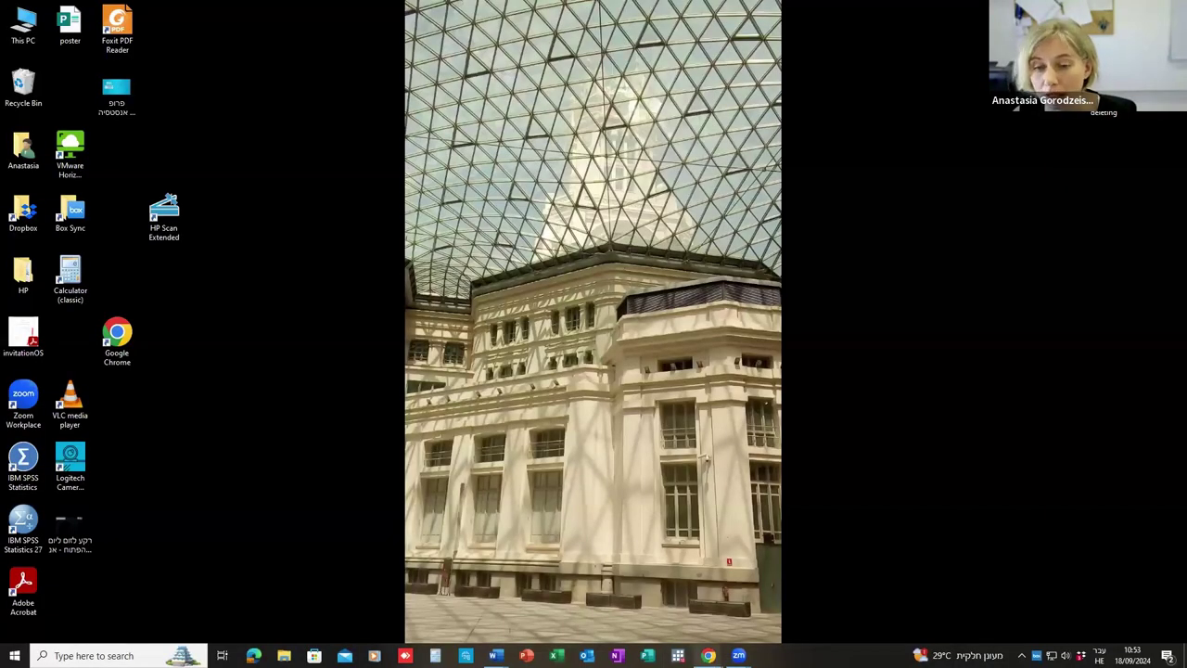
Step: Switch to the Nearpod window in Chrome and view the previews of the lessons שיטות לאיסוף נתונים עבור 2023 and מערכי מחקר לאחר מבוא 2022
mouse_move(708, 655)
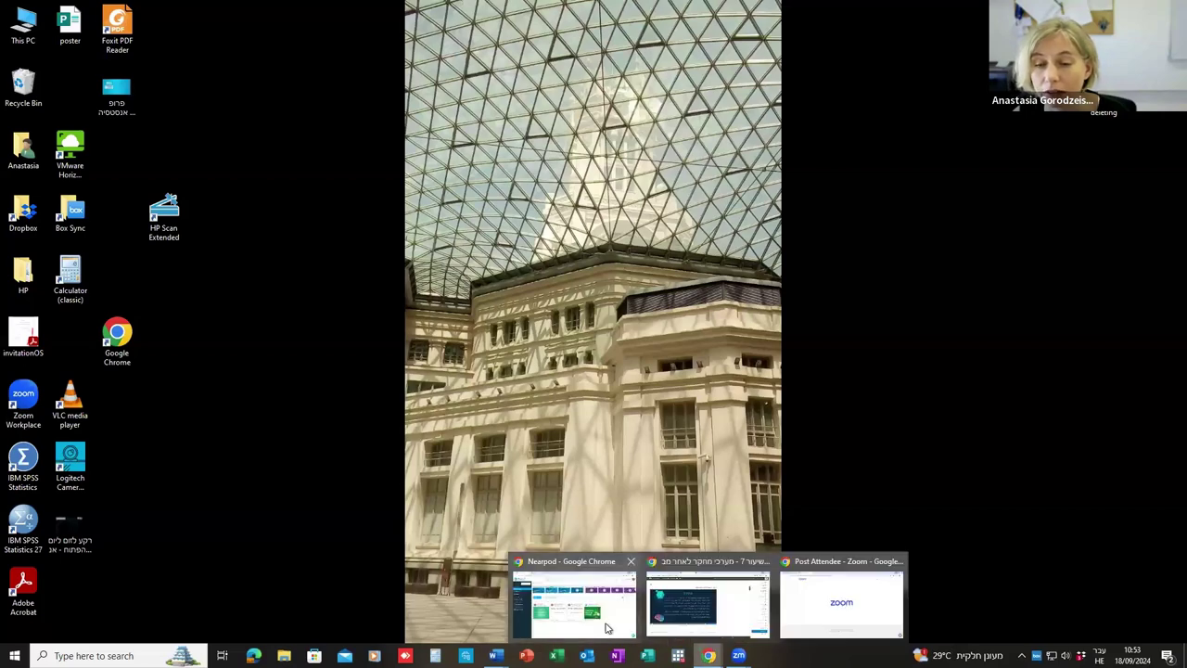
left_click(612, 566)
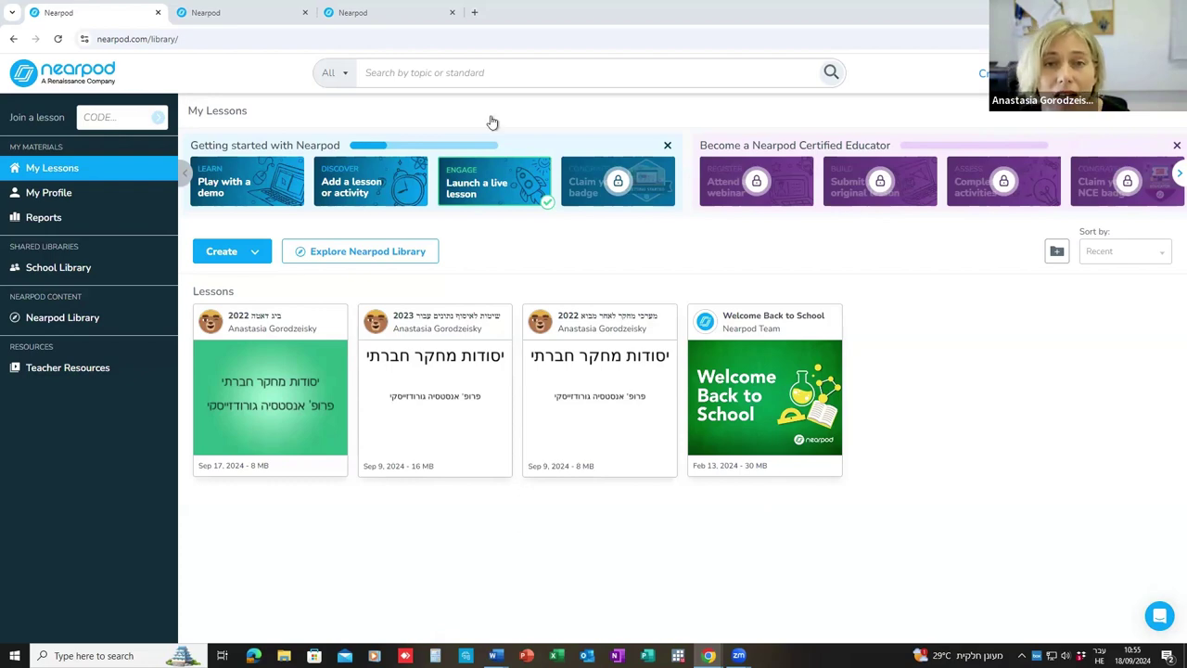
left_click(283, 13)
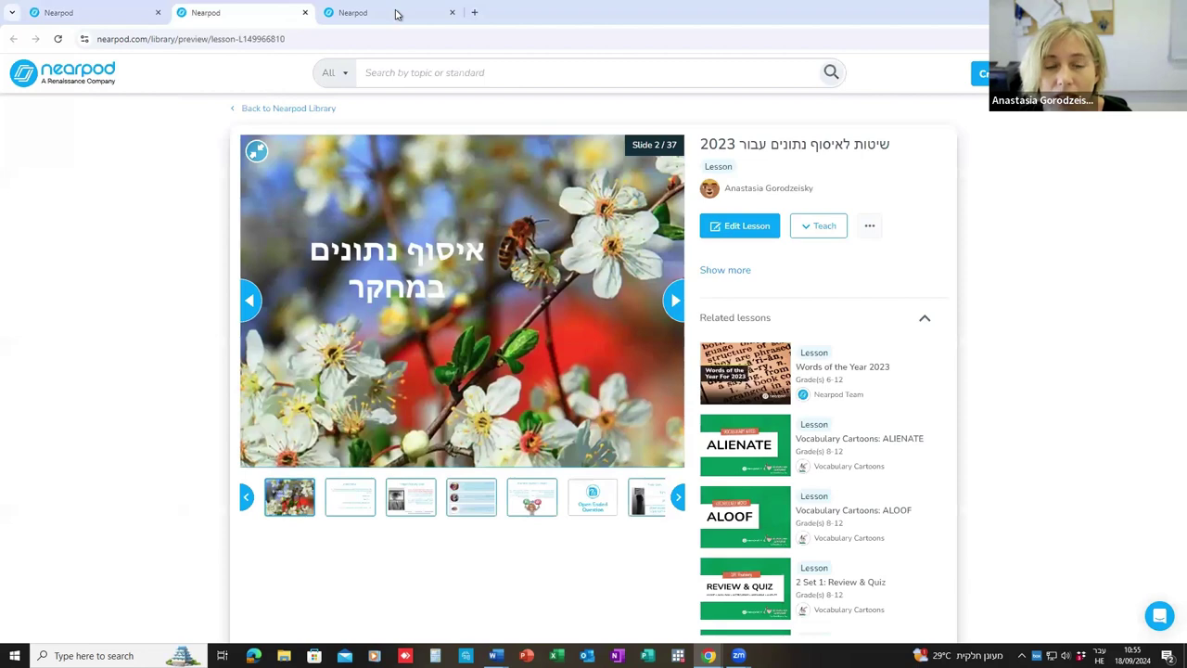
left_click(396, 14)
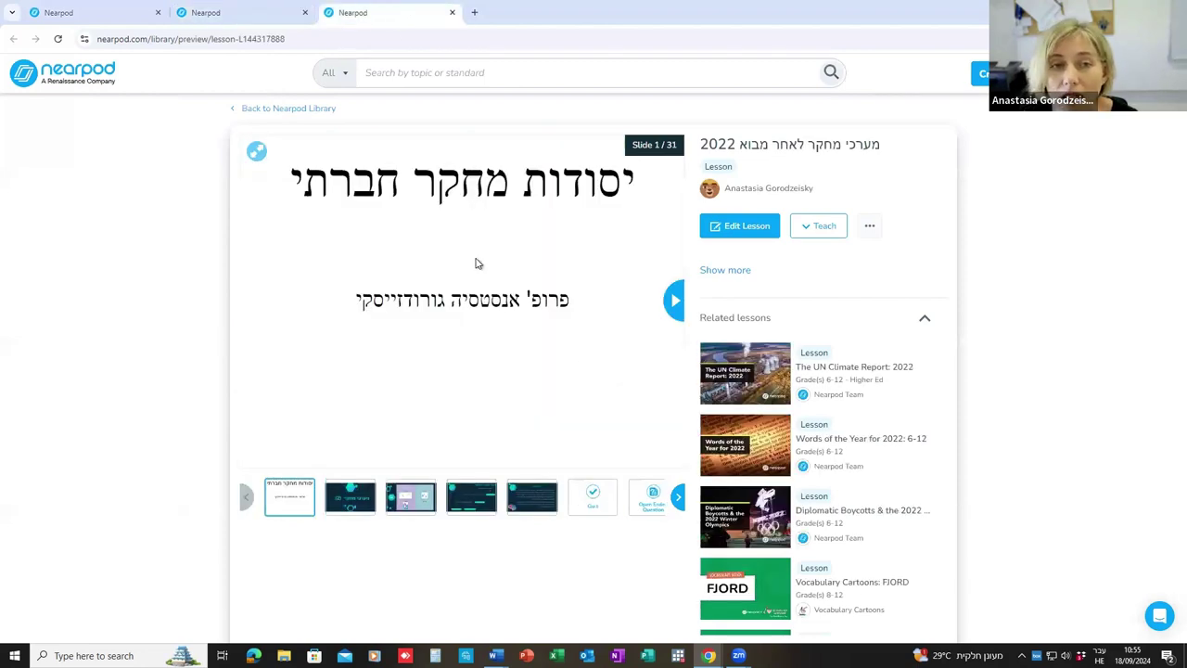
Step: Show the מערכי מחקר לאחר מבוא 2022 lesson full screen and page through its opening slides to the first multiple-choice question
left_click(257, 151)
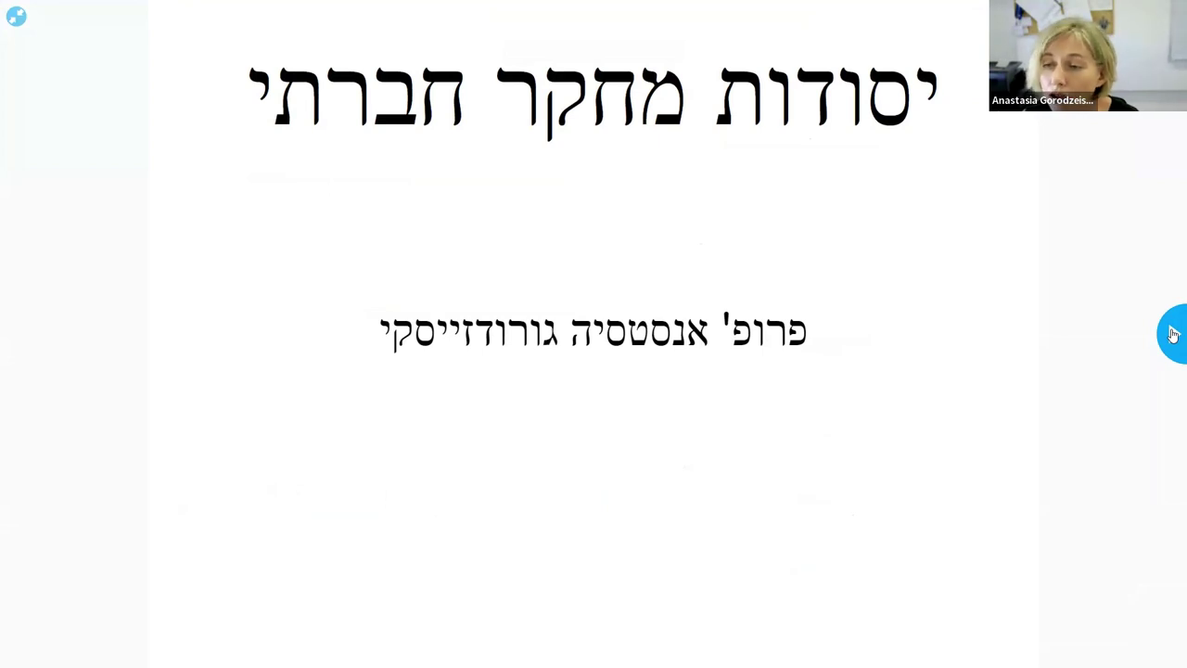
left_click(1174, 334)
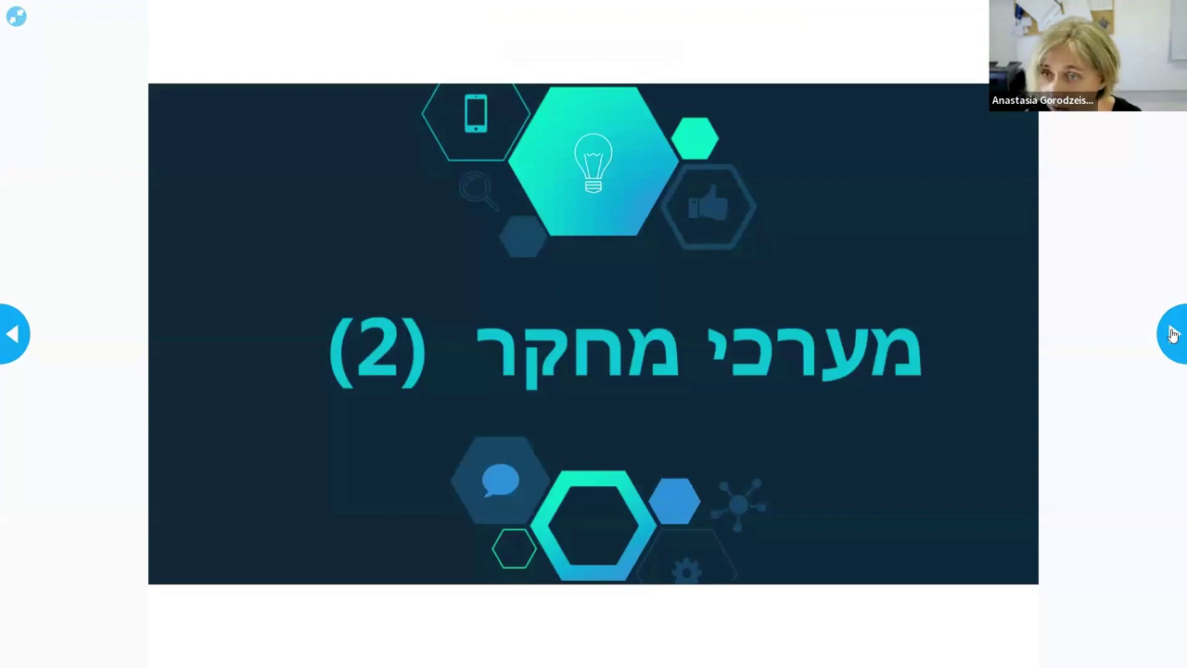
left_click(1174, 334)
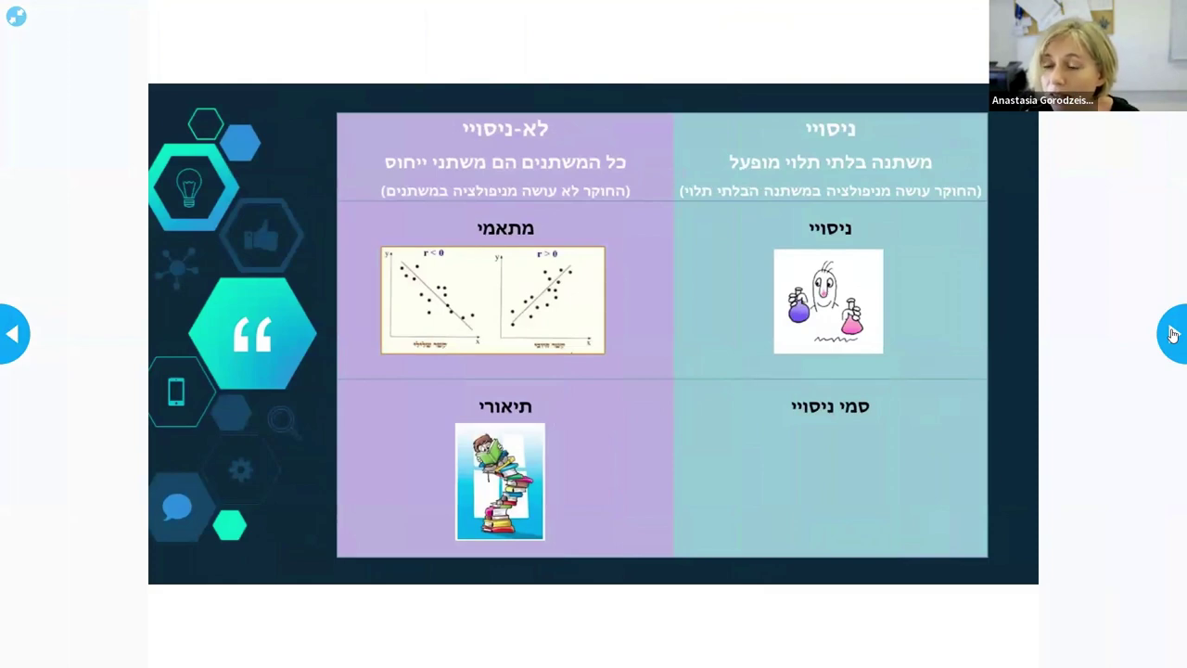
left_click(1173, 334)
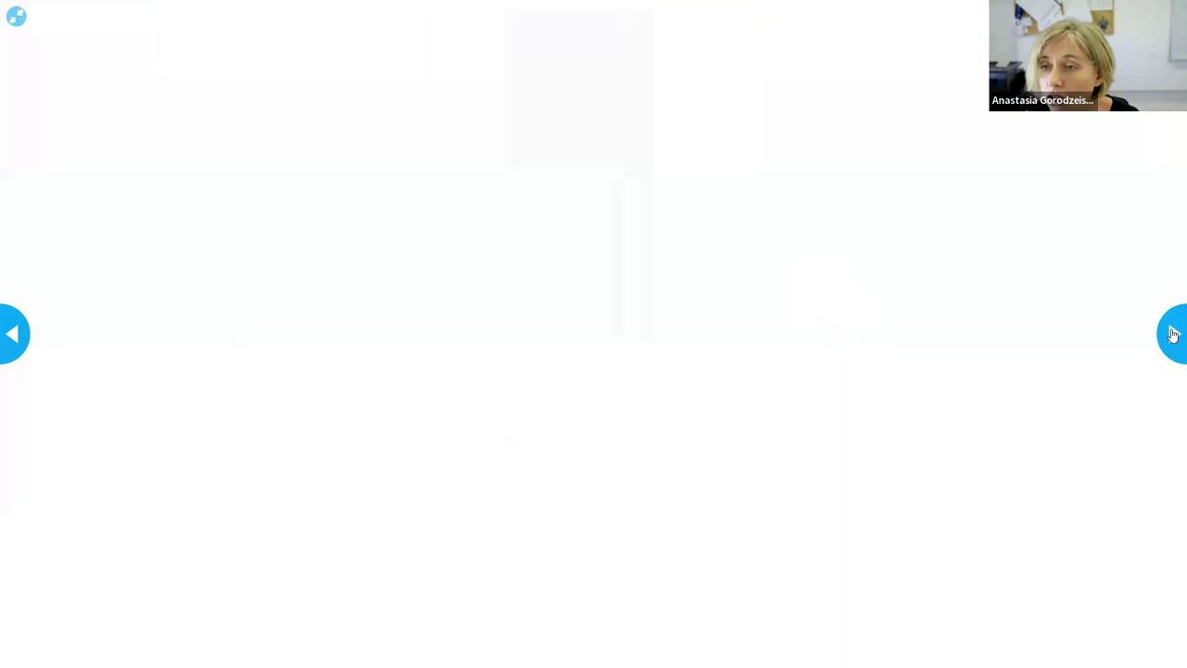
left_click(1173, 334)
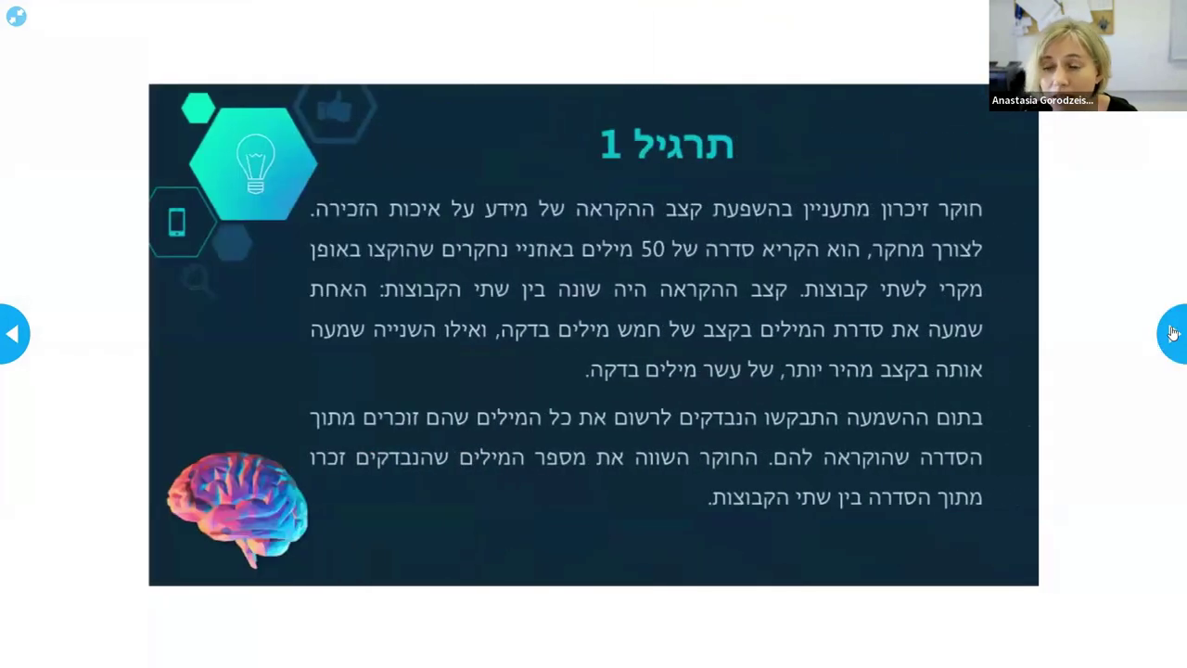
left_click(1173, 334)
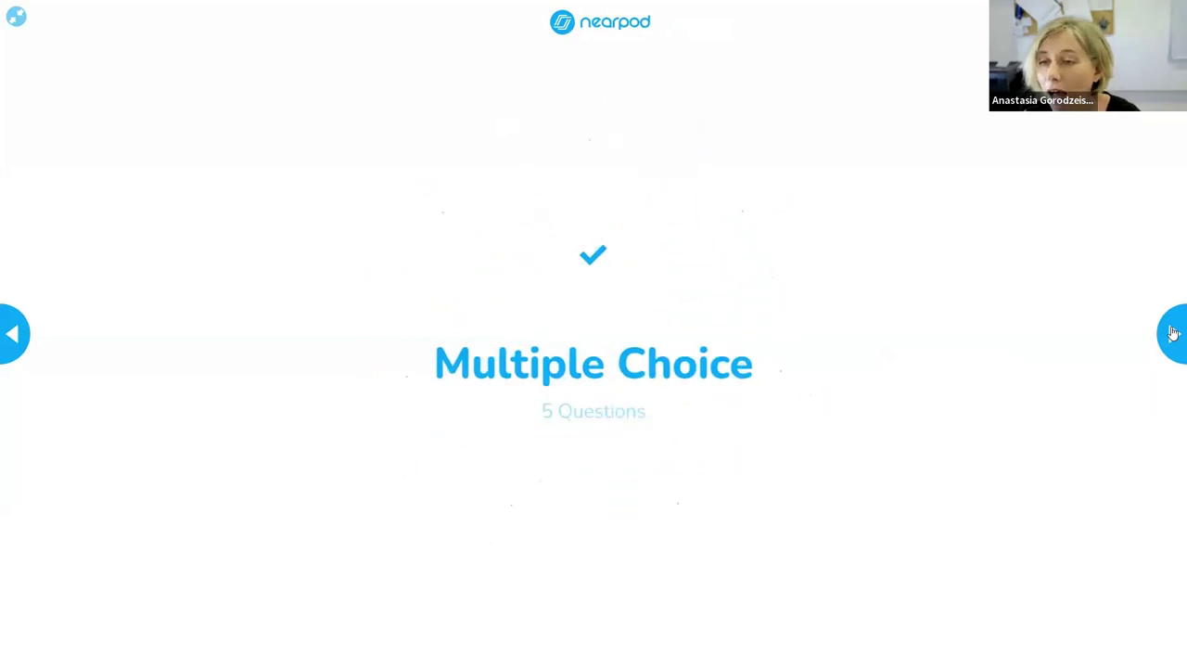
left_click(1173, 334)
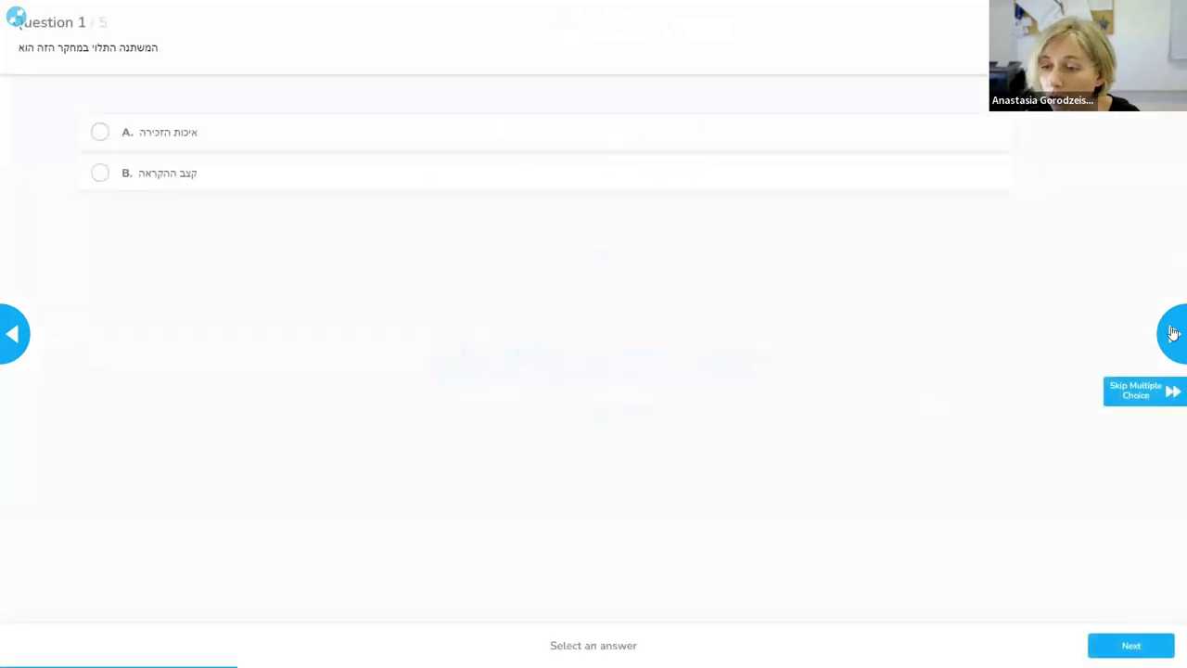
Step: Answer questions 1 and 2 of the multiple-choice quiz with איכות הזכירה and advance to question 3
left_click(227, 140)
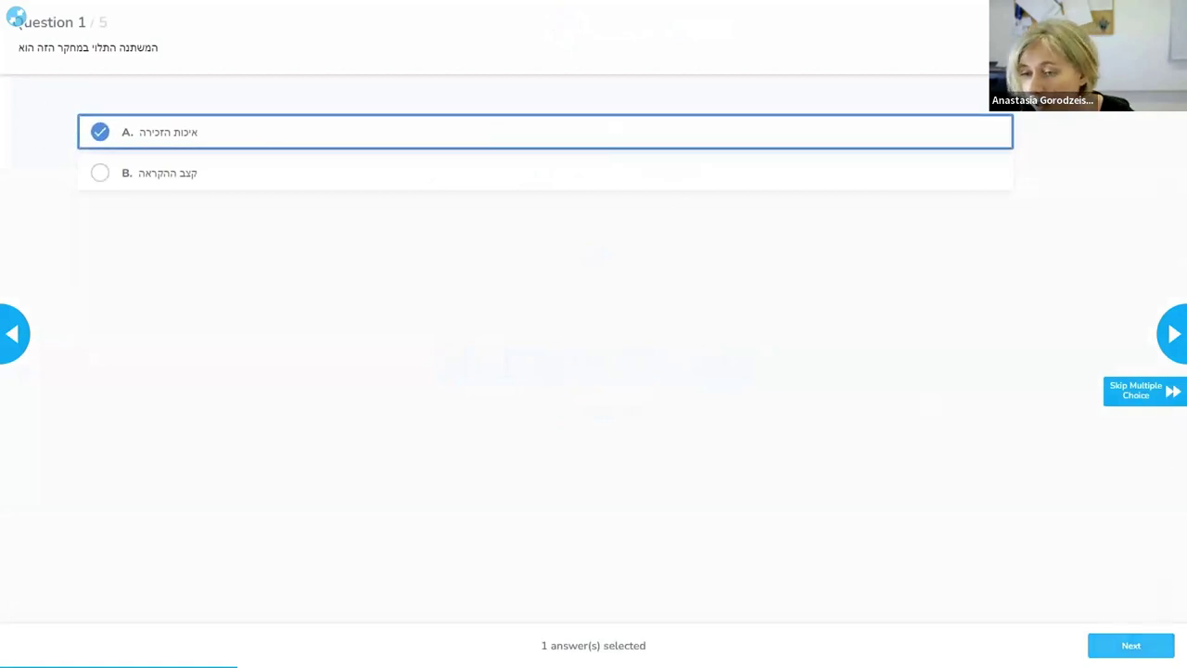
left_click(1150, 645)
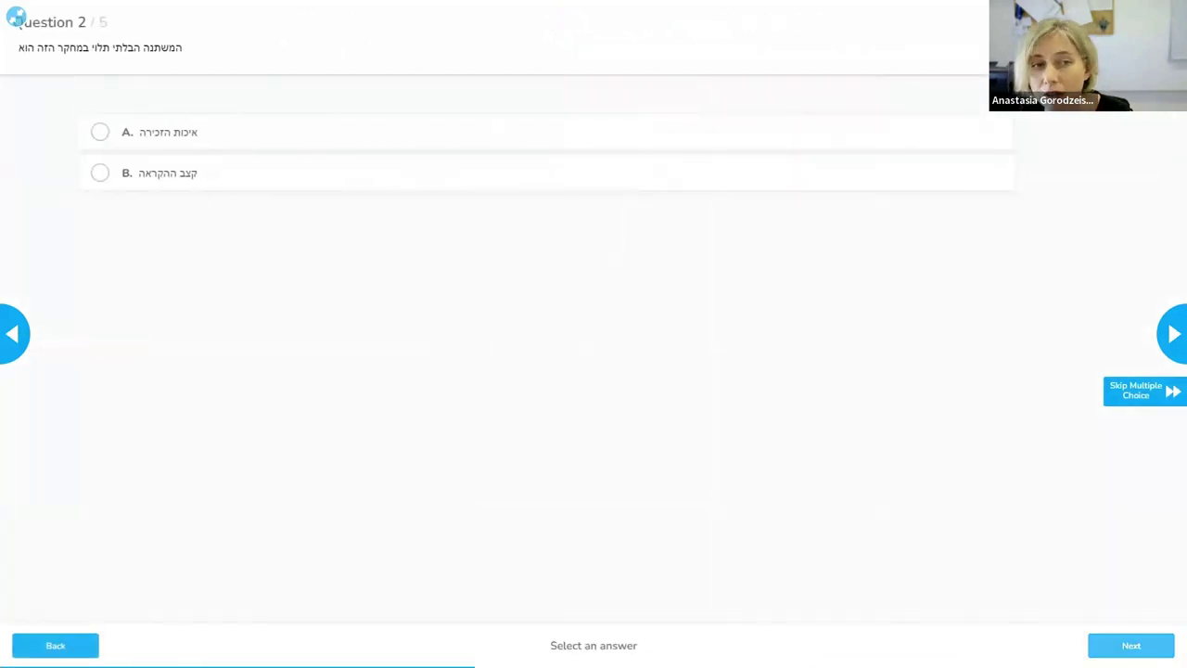
left_click(164, 140)
left_click(1131, 644)
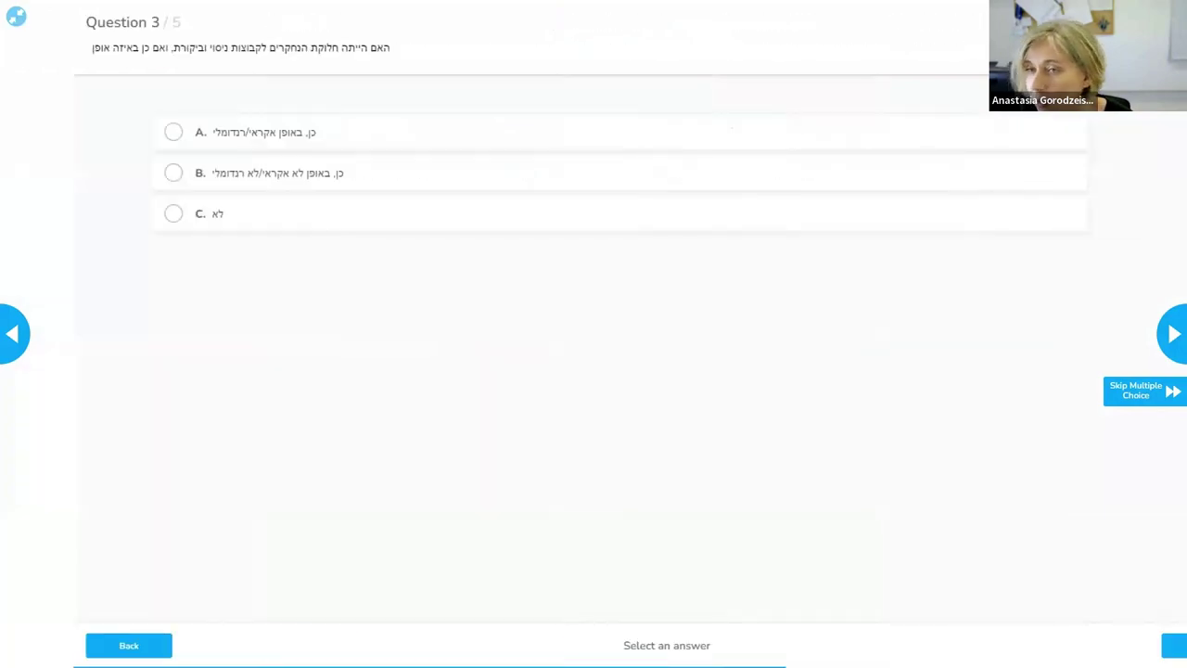
Step: Answer quiz question 3 with לא and question 5 with מתאמי, view the following open-ended question, and leave full screen
left_click(151, 229)
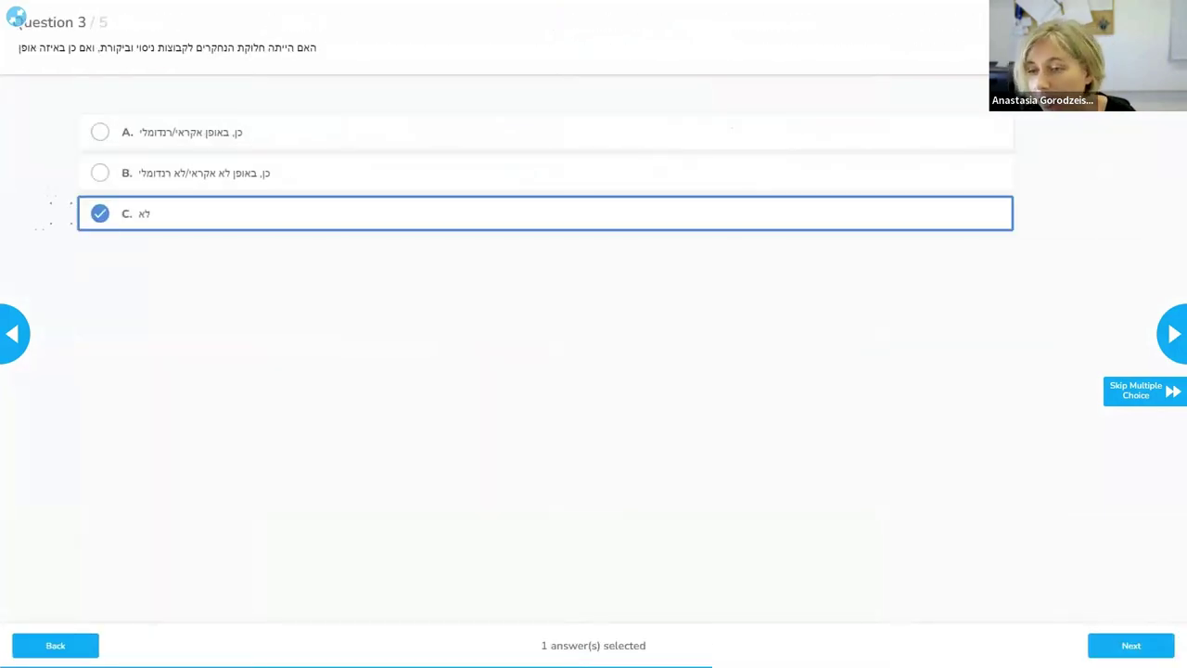
left_click(1150, 645)
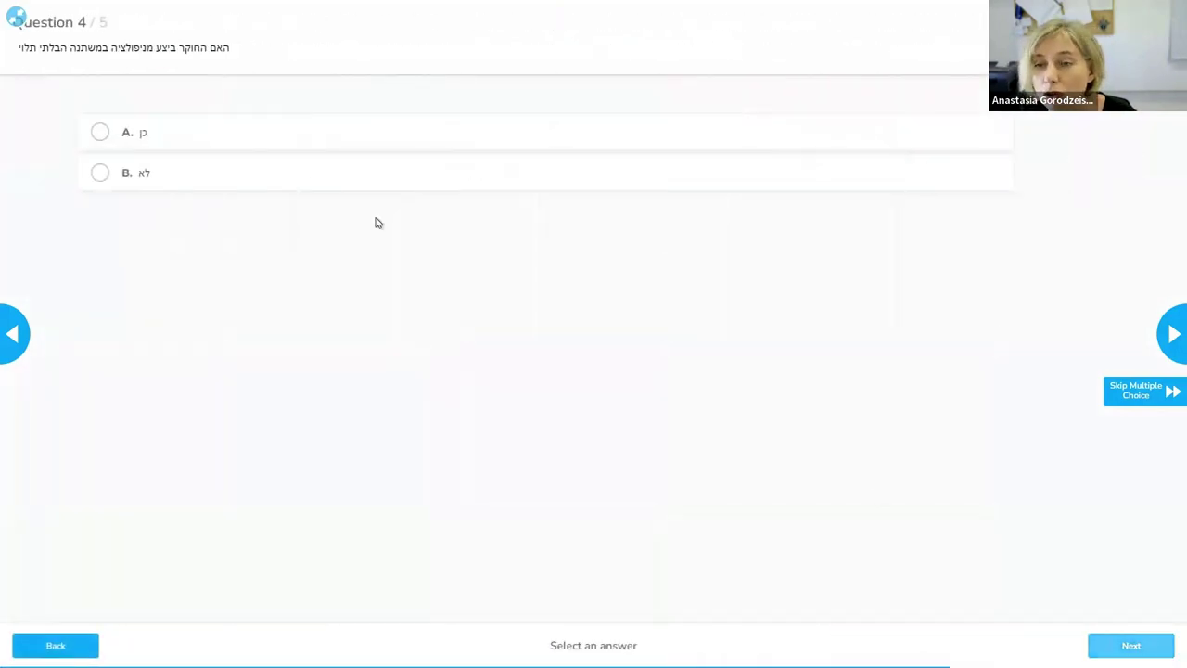
left_click(1121, 645)
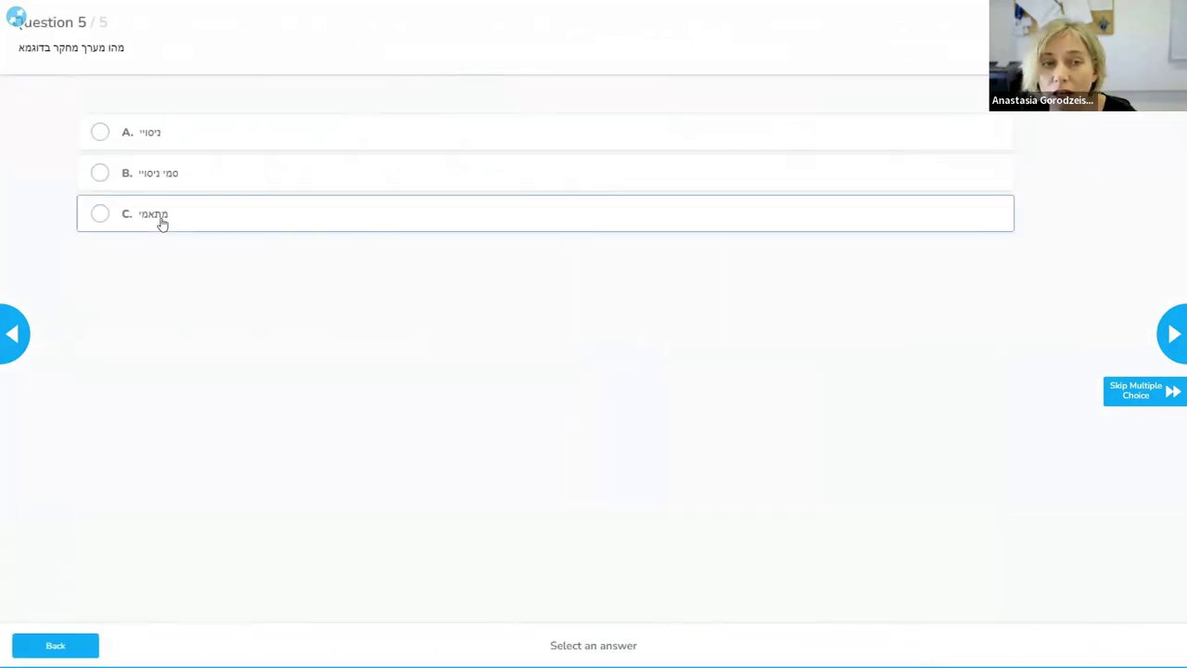
left_click(162, 221)
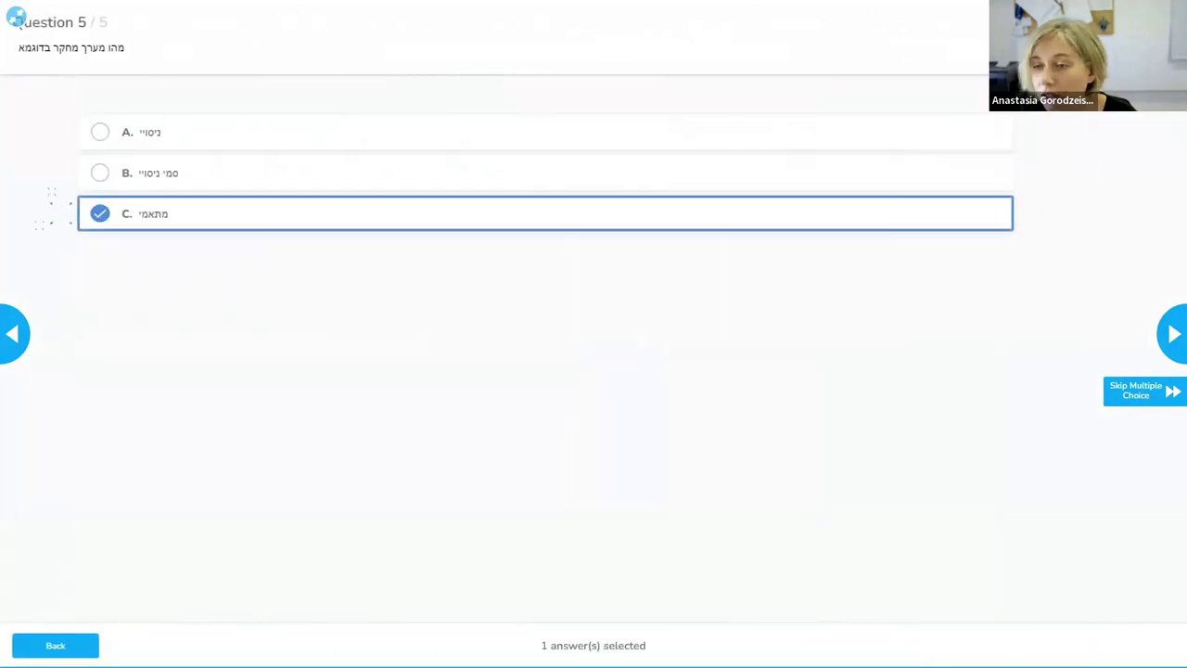
left_click(1167, 336)
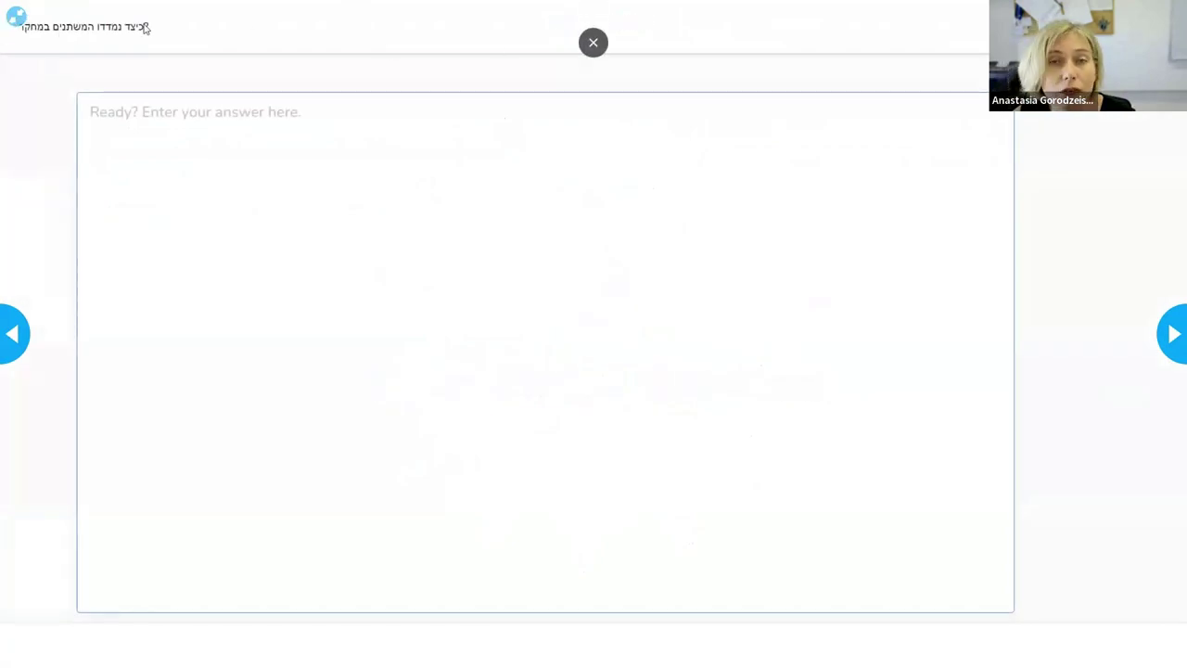
key("Escape")
Step: Show the שיטות לאיסוף נתונים עבור 2023 lesson full screen, page from slide 2 to the open-ended question on slide 7, and leave full screen
left_click(238, 13)
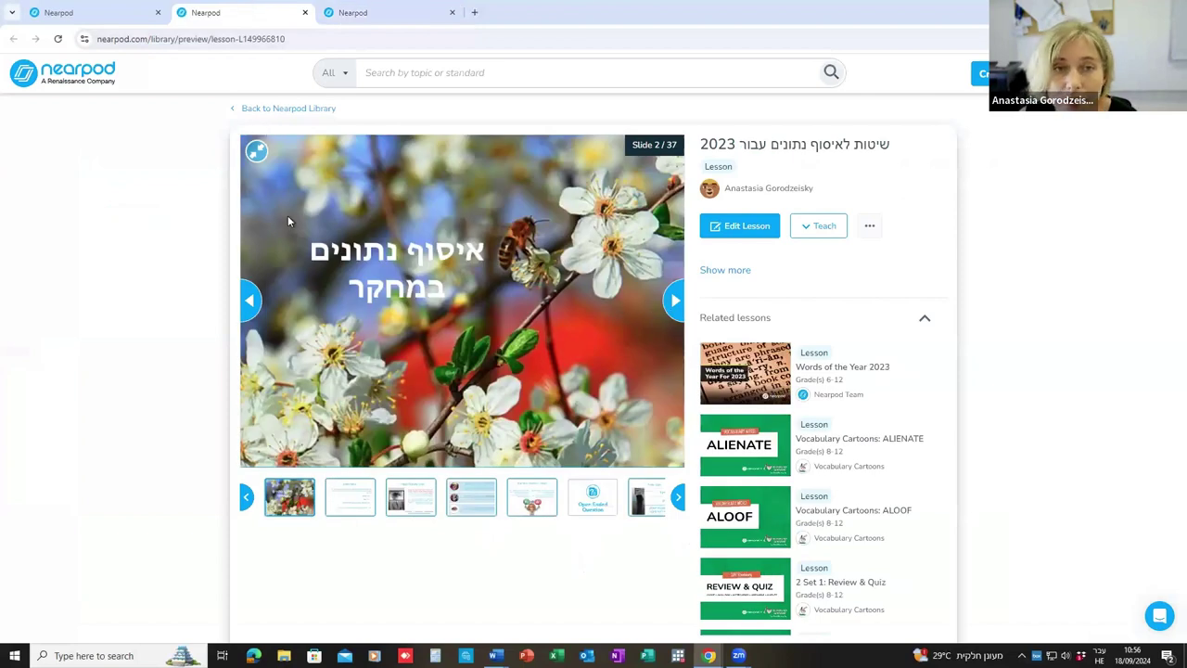
left_click(257, 150)
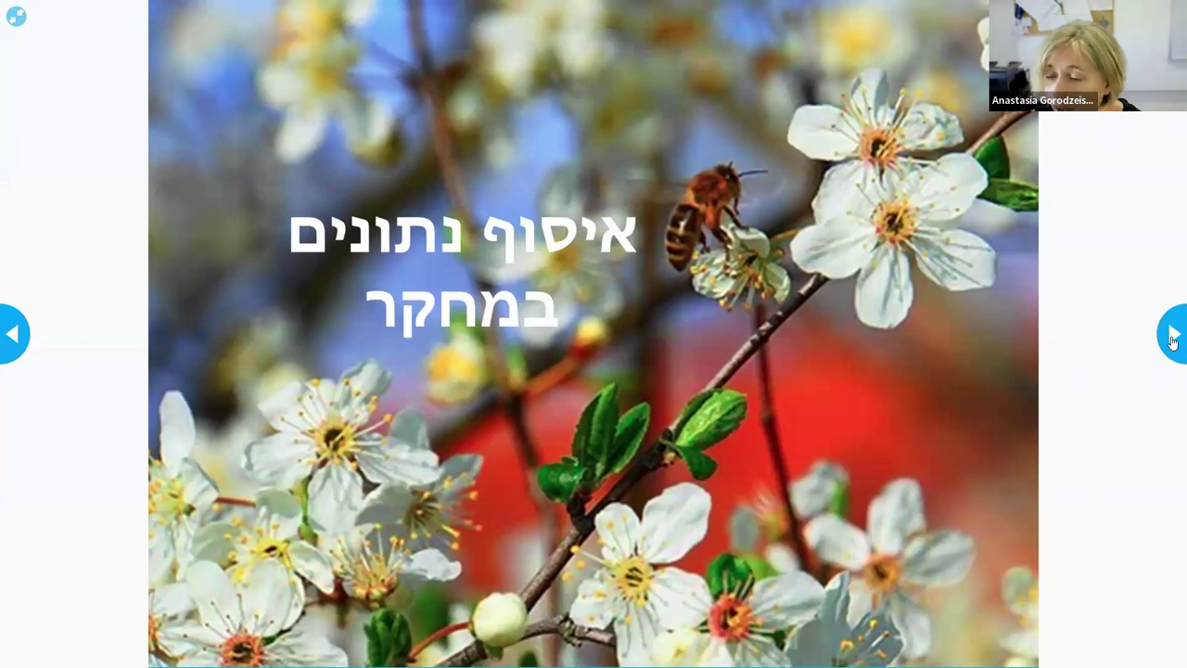
left_click(1173, 335)
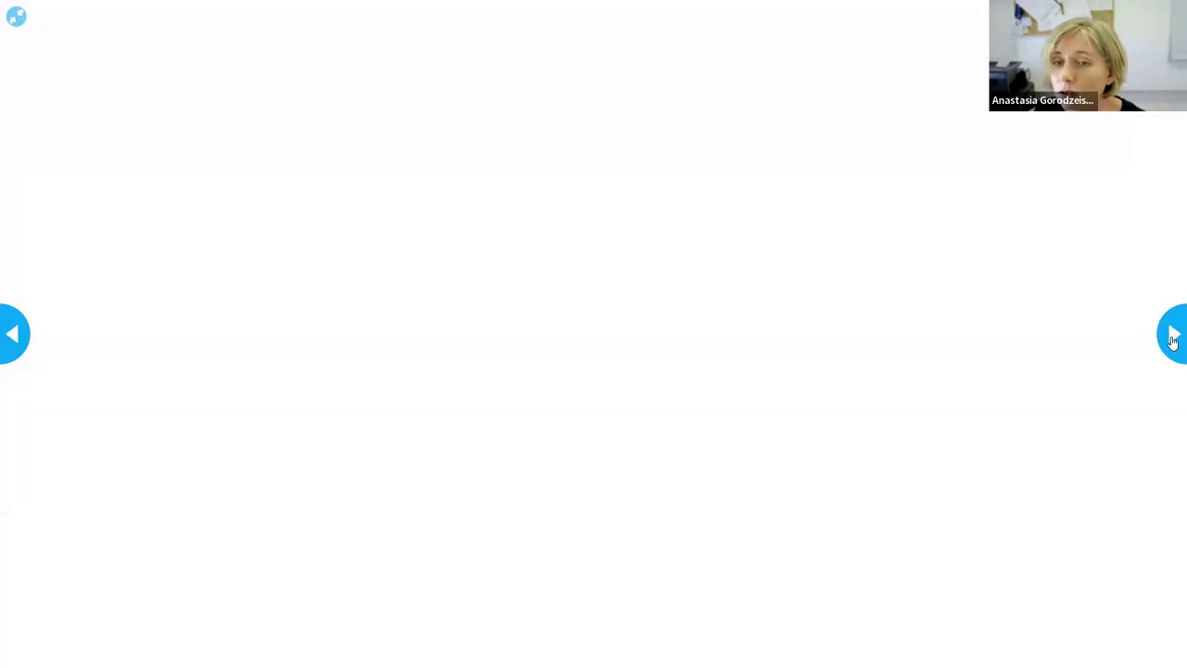
left_click(1173, 337)
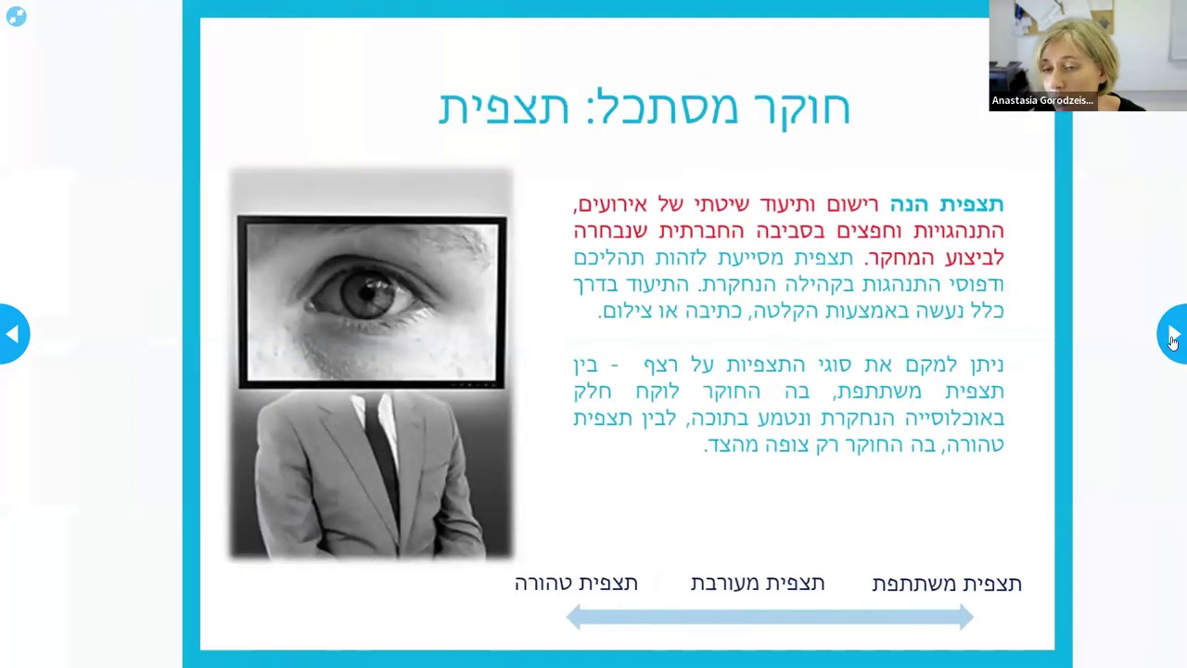
left_click(1172, 337)
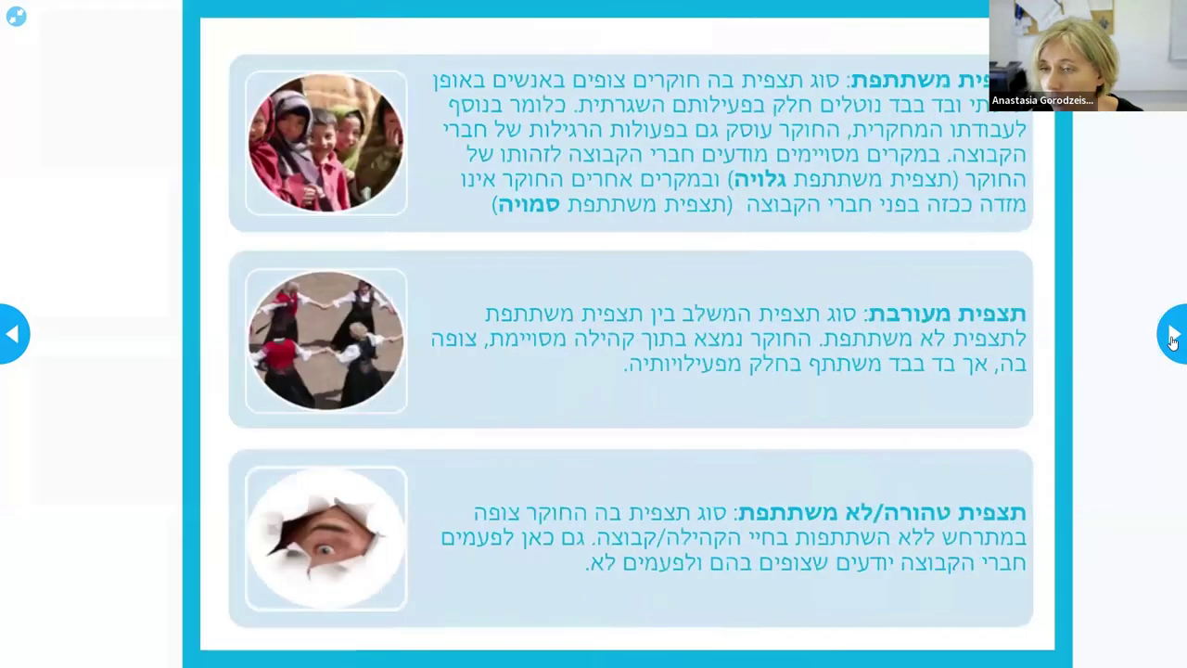
left_click(1172, 338)
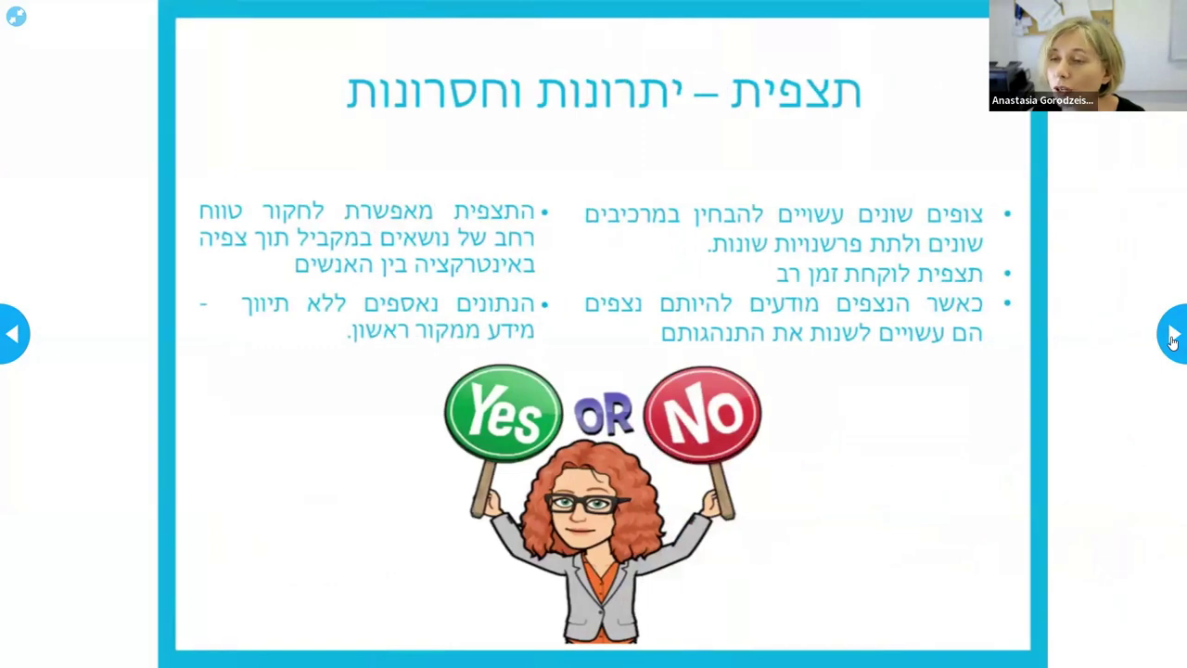
left_click(1172, 338)
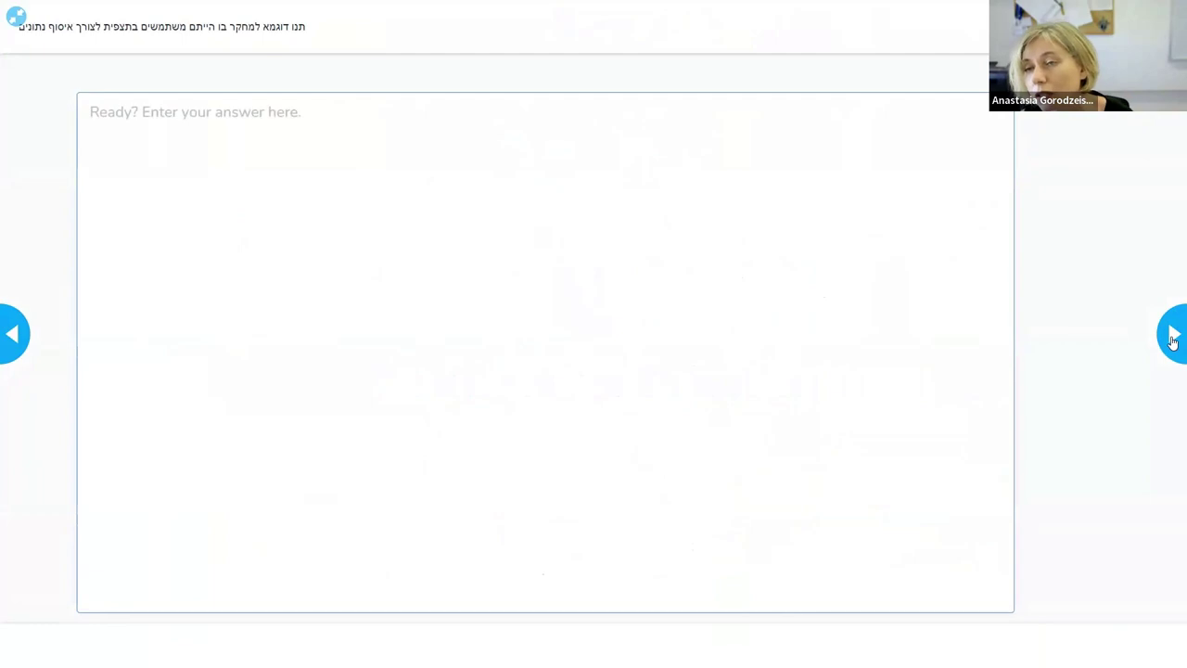
left_click(15, 17)
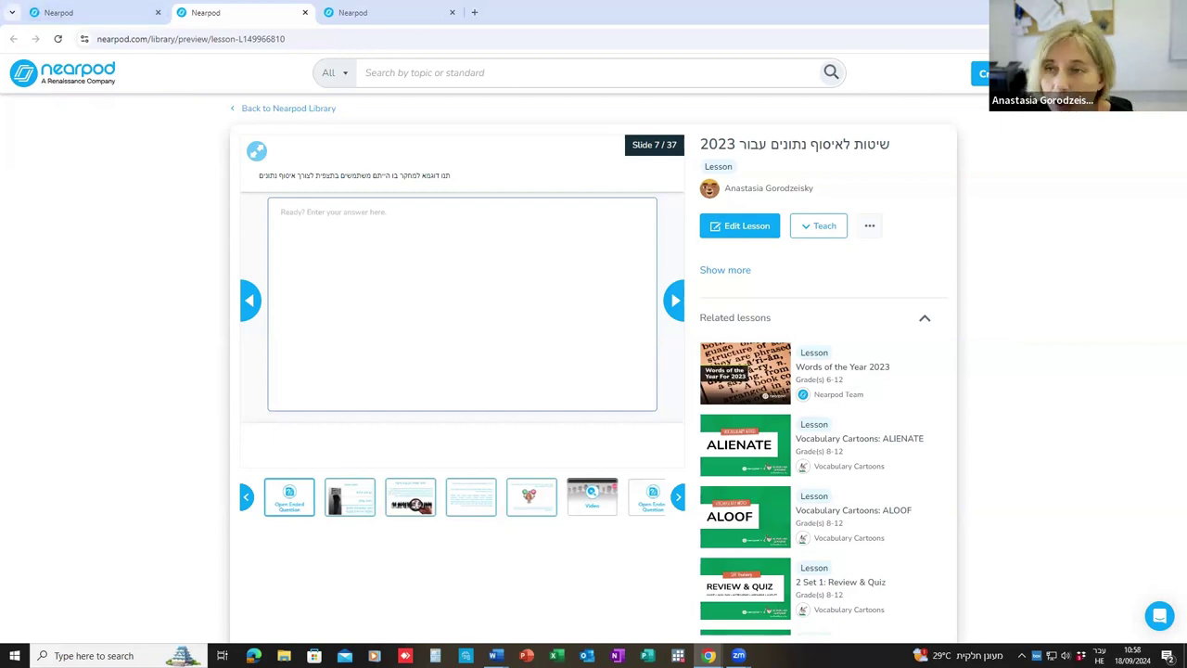
Step: Return to the Nearpod window and bring up the My Lessons library
key("super+d")
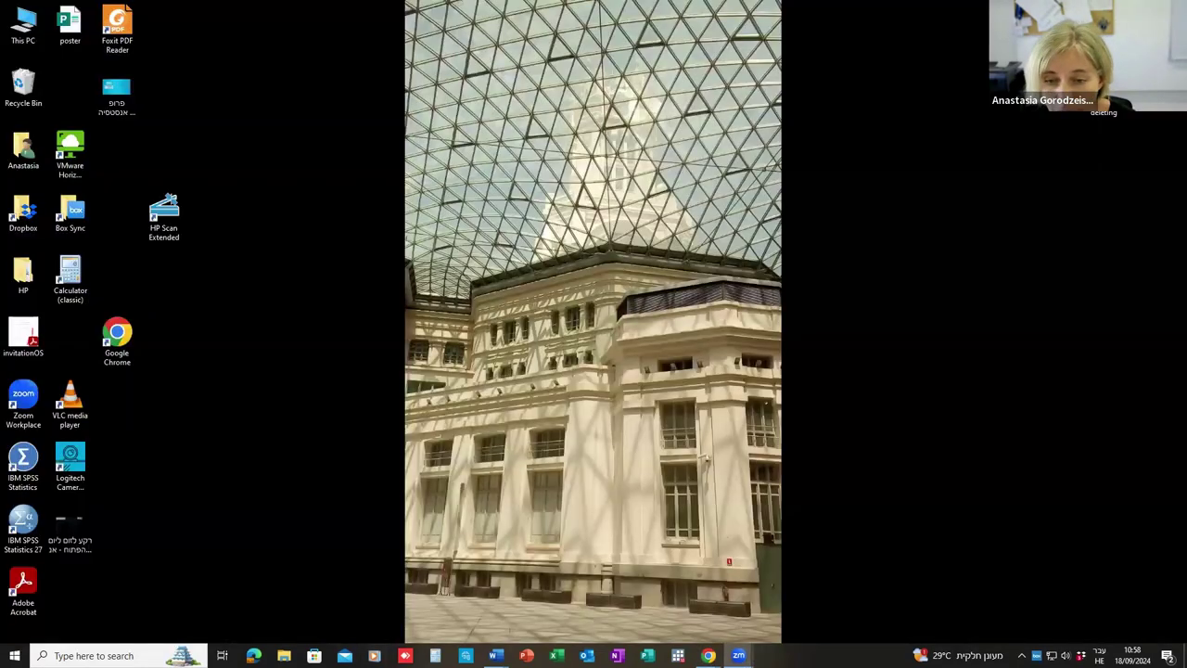
mouse_move(708, 655)
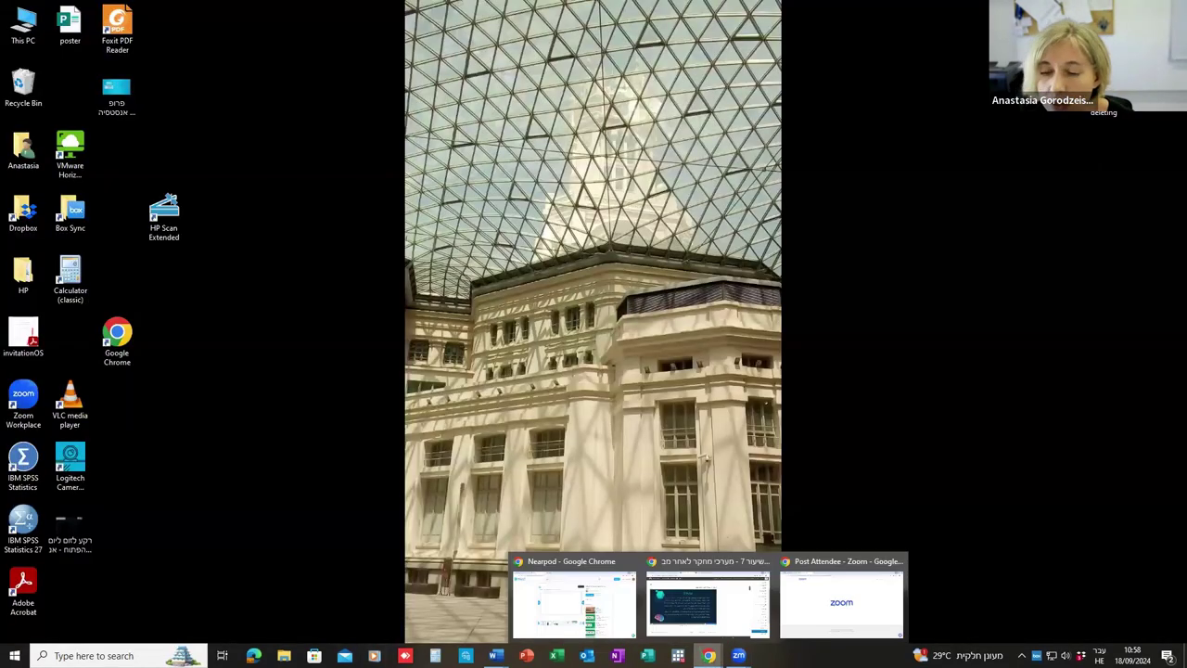
left_click(525, 594)
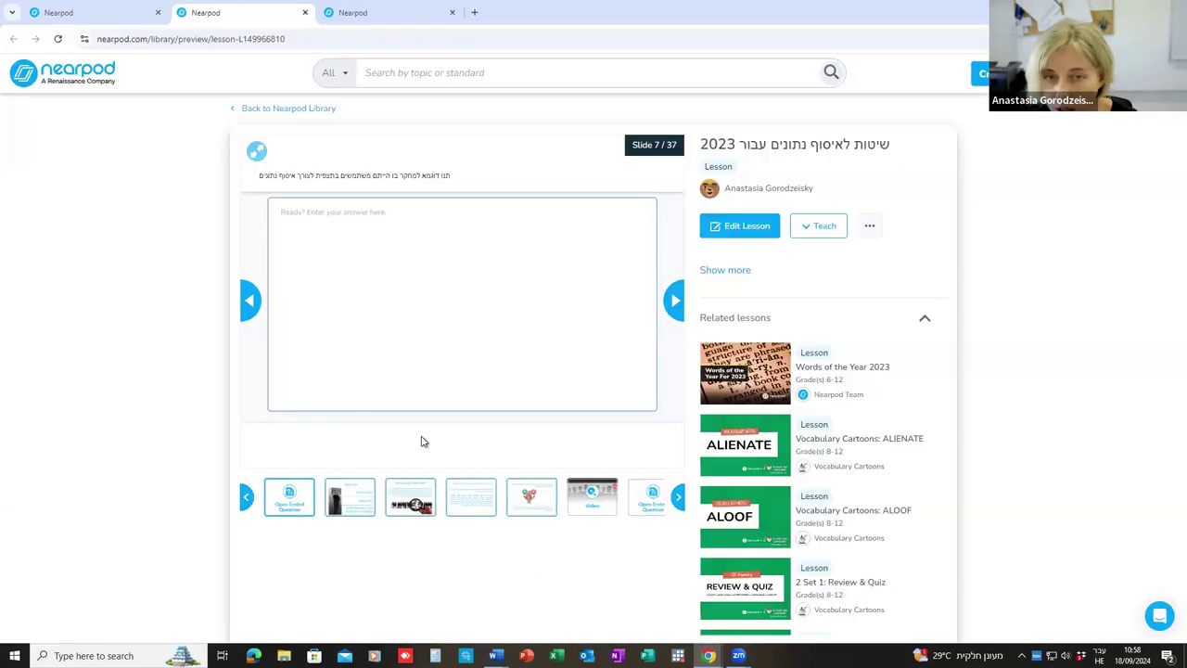
left_click(90, 9)
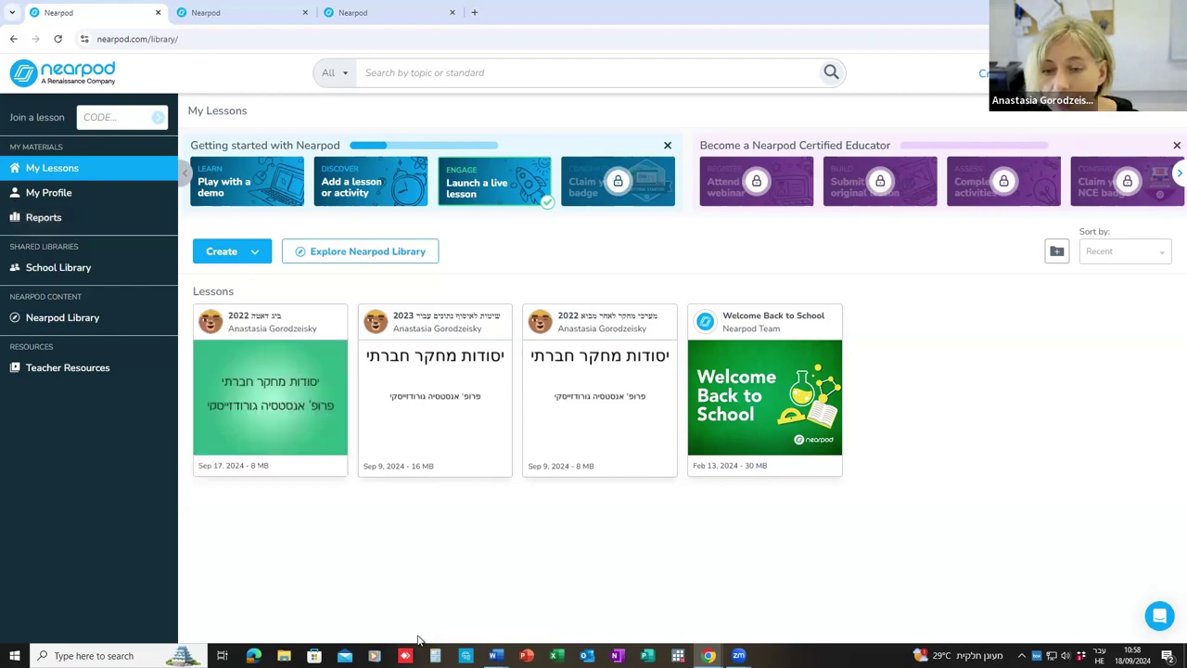
Step: Switch to the Moodle lesson שיעור 7 - מערכי מחקר לאחר מבוא and page through the exercise 1 slides to the solution on slide 9
mouse_move(708, 655)
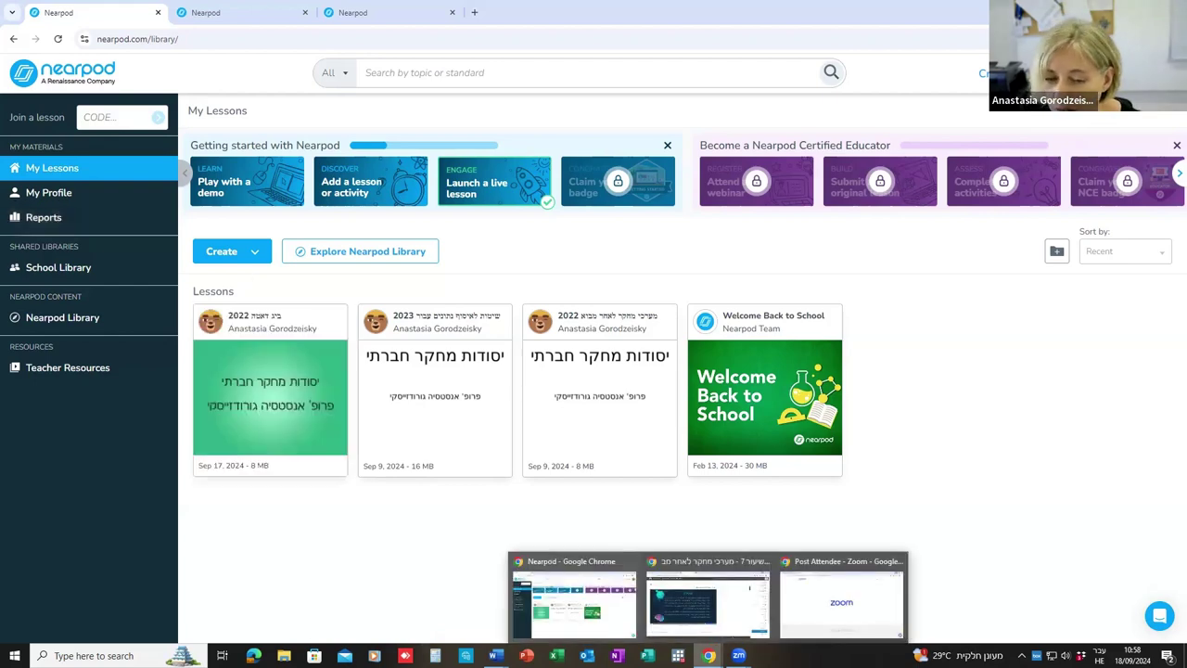
left_click(739, 617)
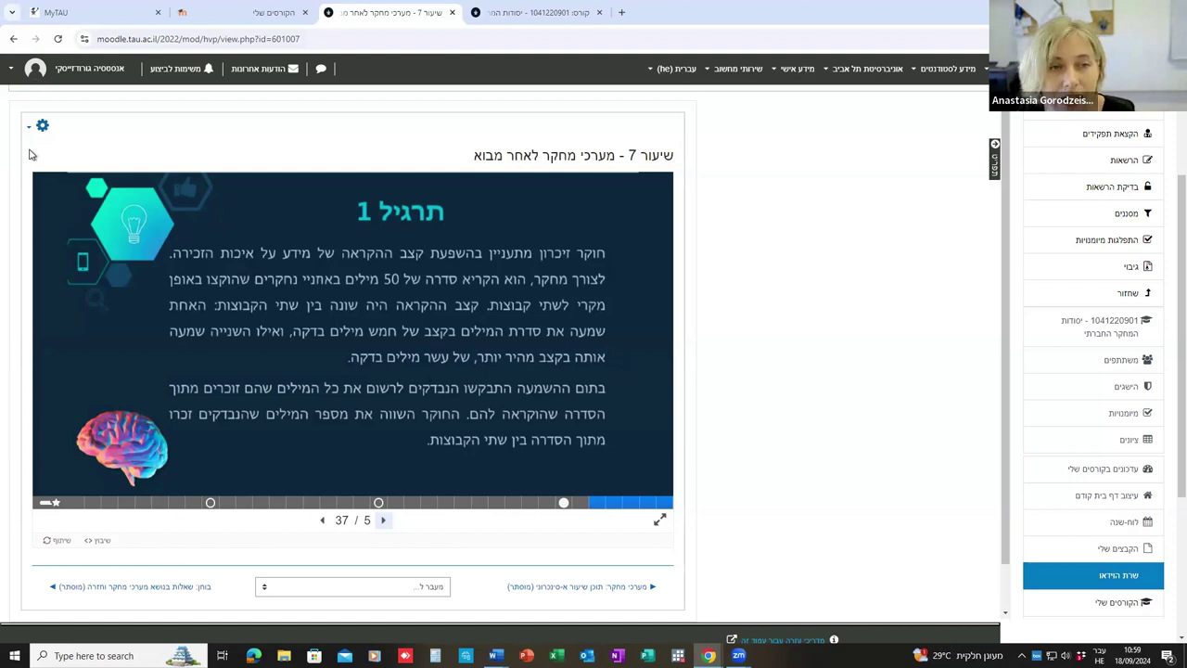
left_click(382, 521)
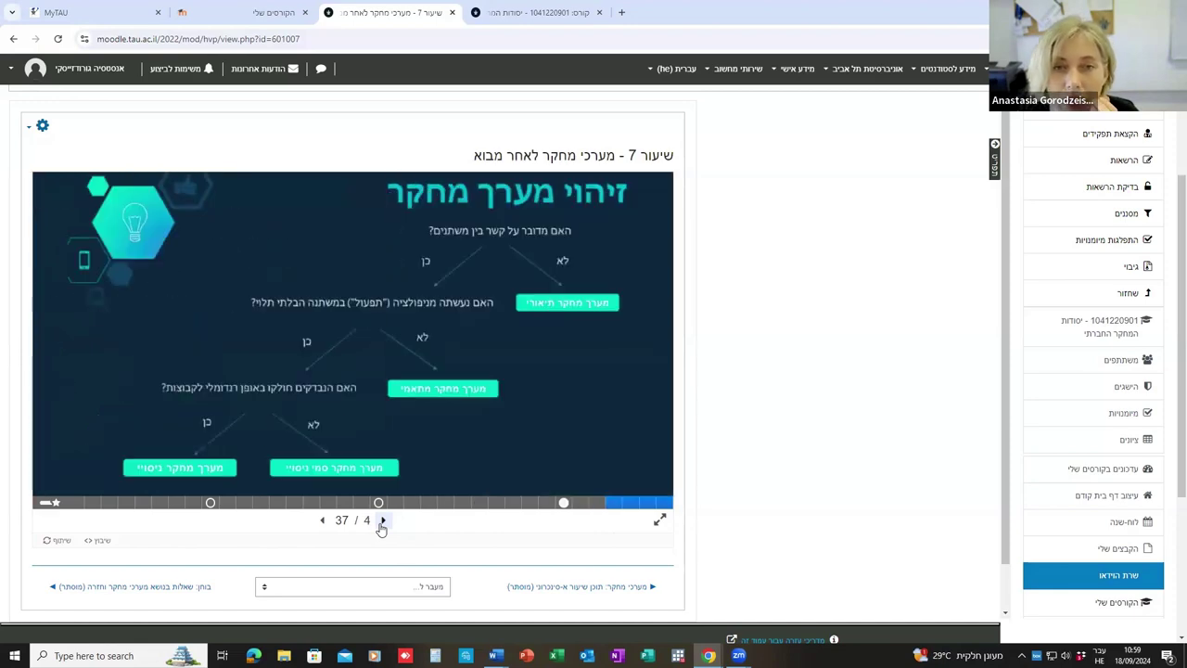
left_click(322, 521)
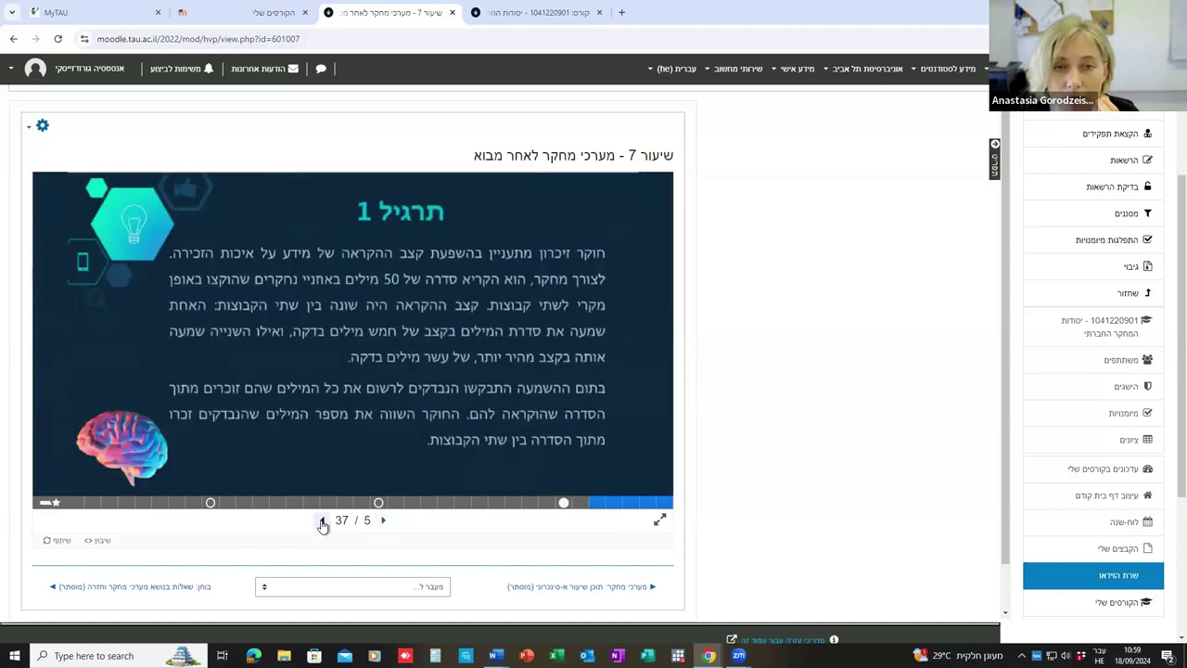
left_click(322, 522)
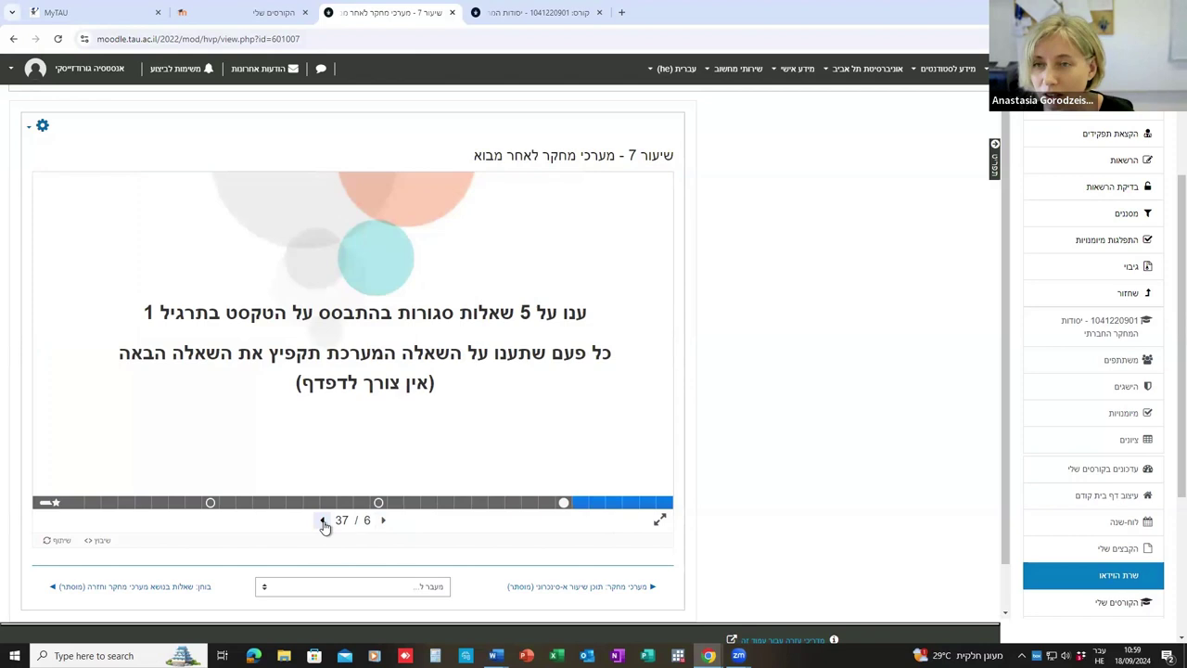
left_click(323, 522)
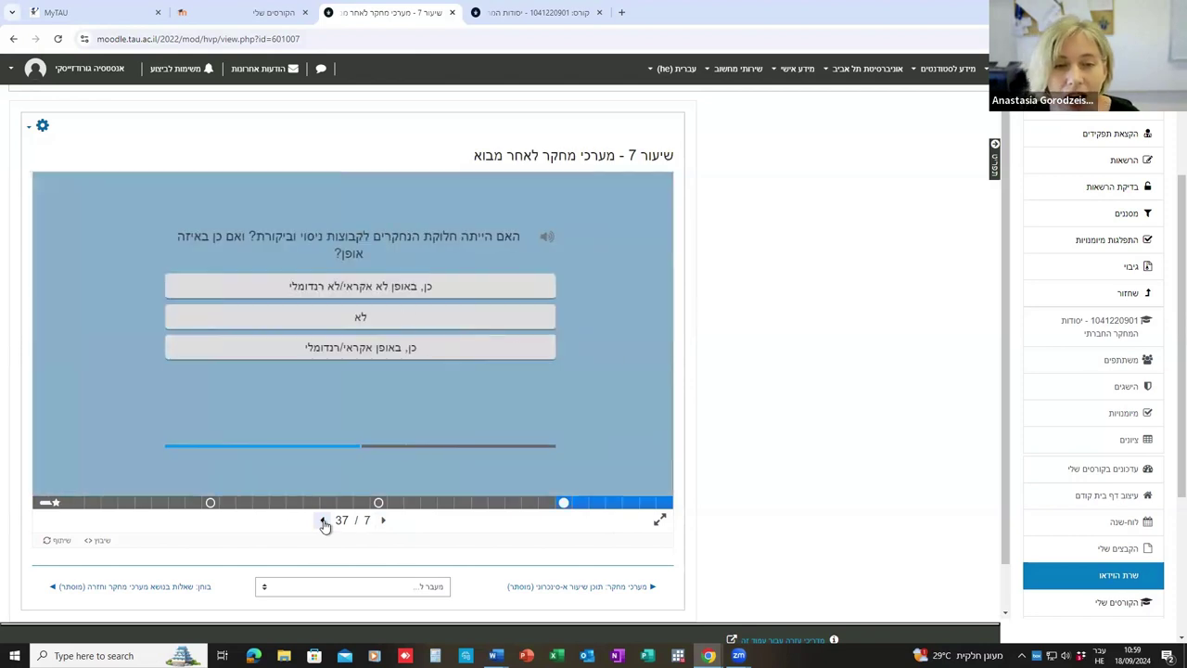
left_click(323, 522)
left_click(323, 522)
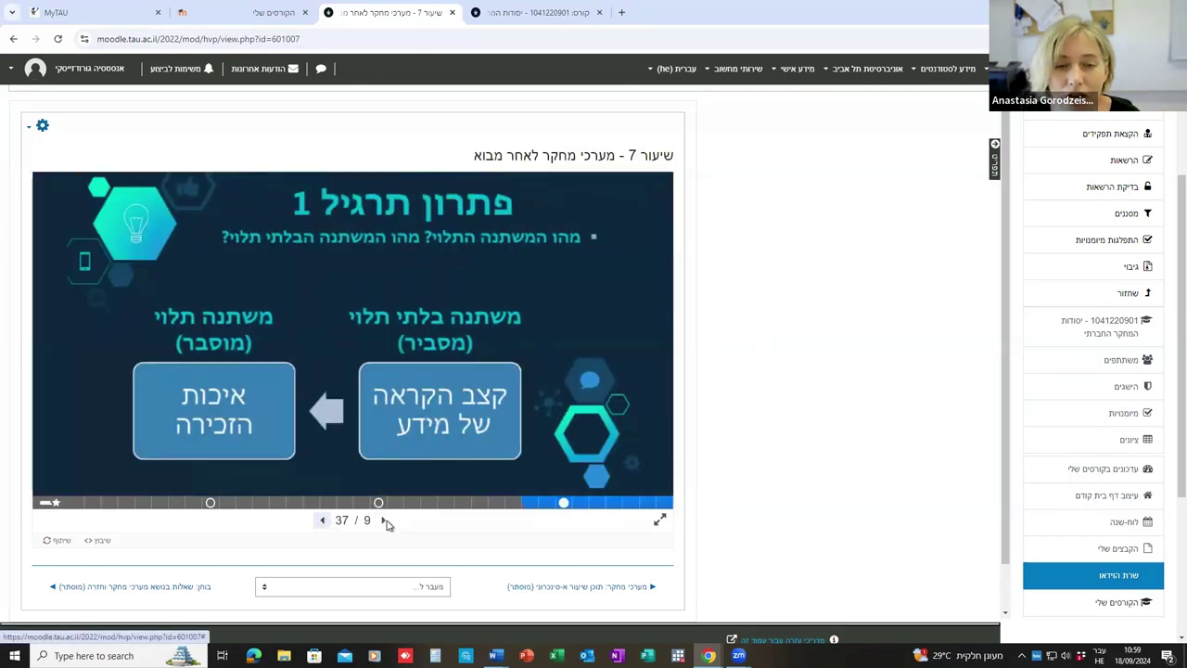
Step: Go back to the open-ended question on slide 8, review its linked form שאלה פתוחה לתרגול 1, and close the form and link window
left_click(384, 522)
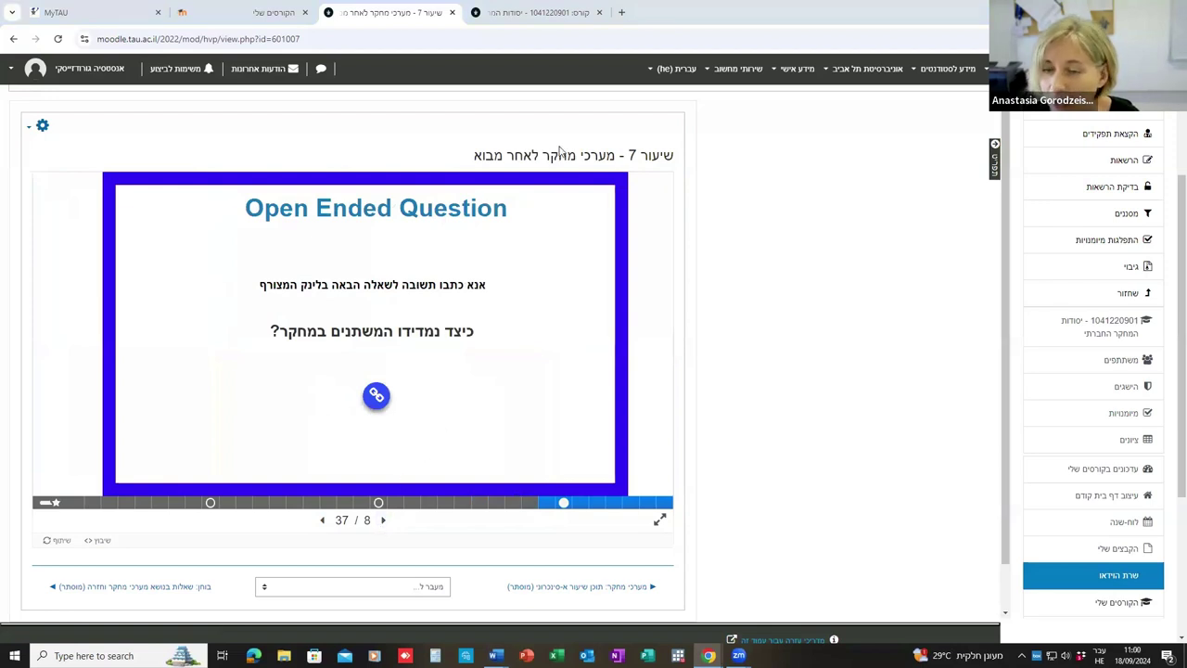
left_click(376, 397)
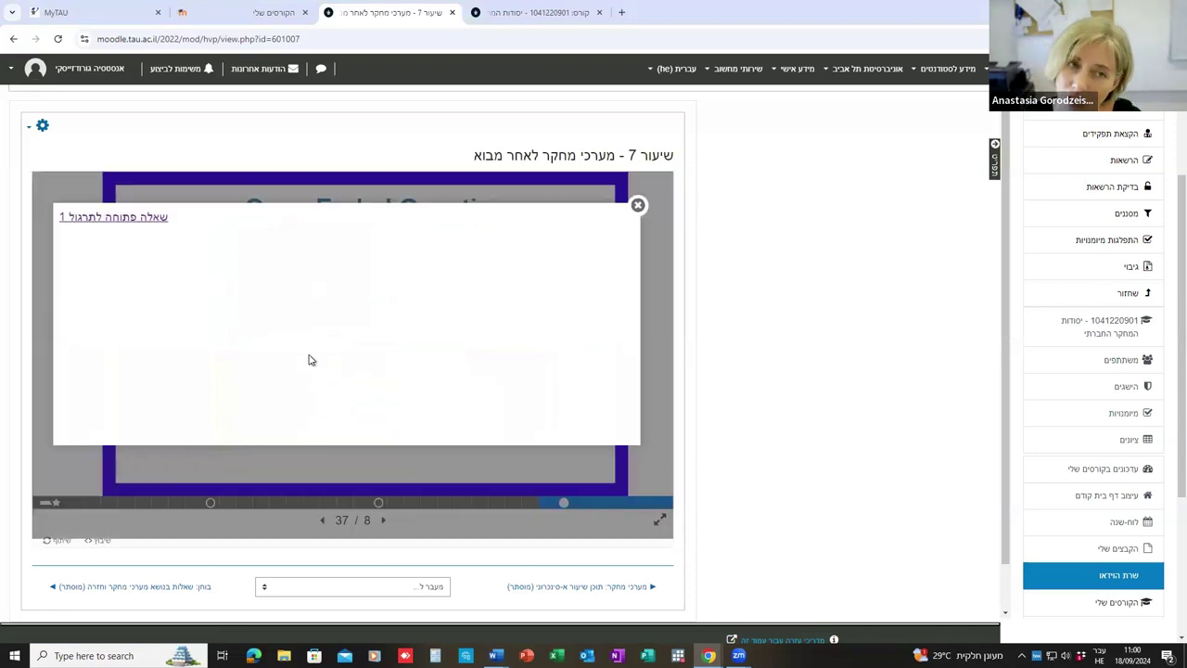
left_click(154, 221)
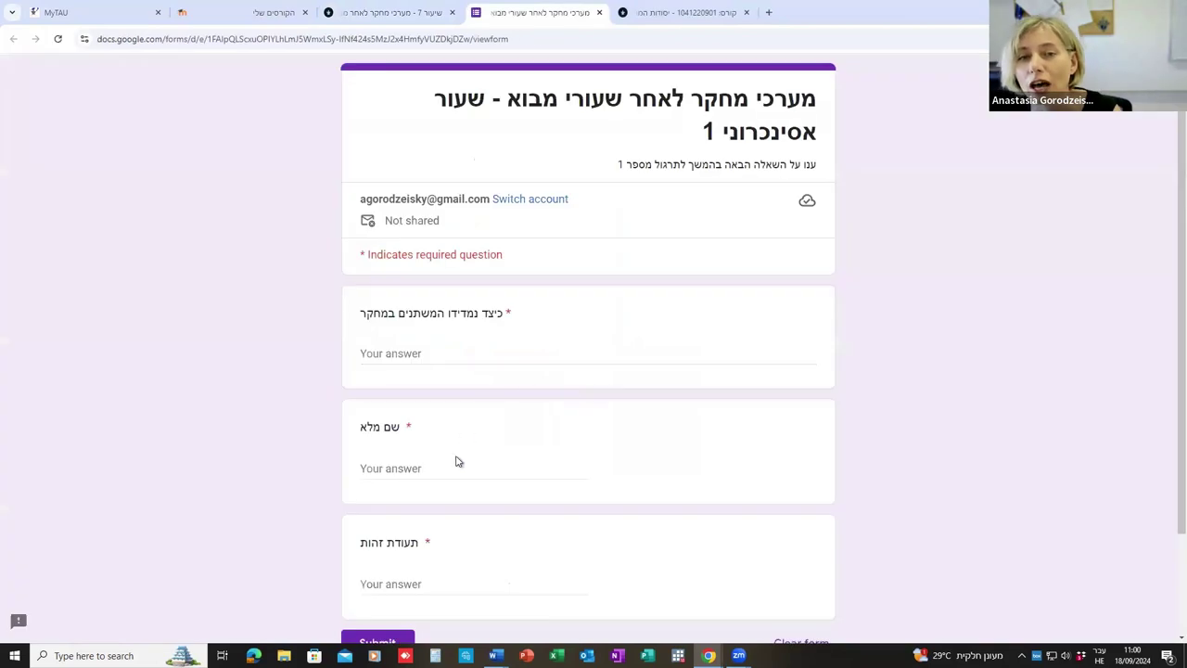
scroll(461, 489, "down", 1)
scroll(461, 489, "down", 2)
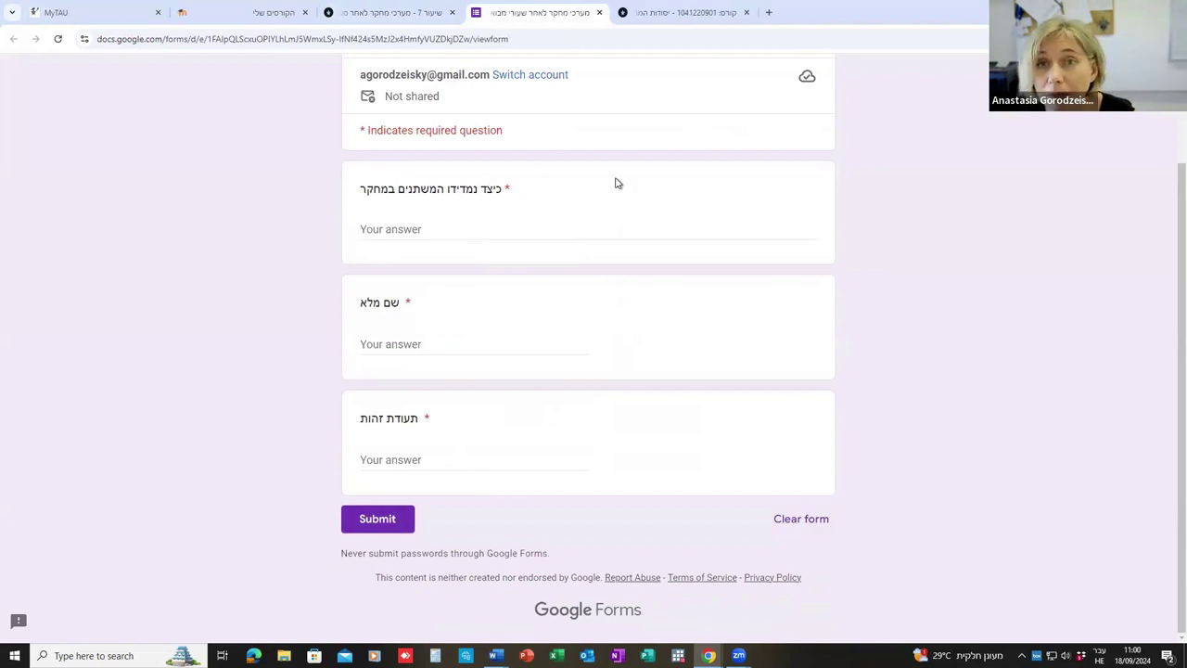
left_click(599, 12)
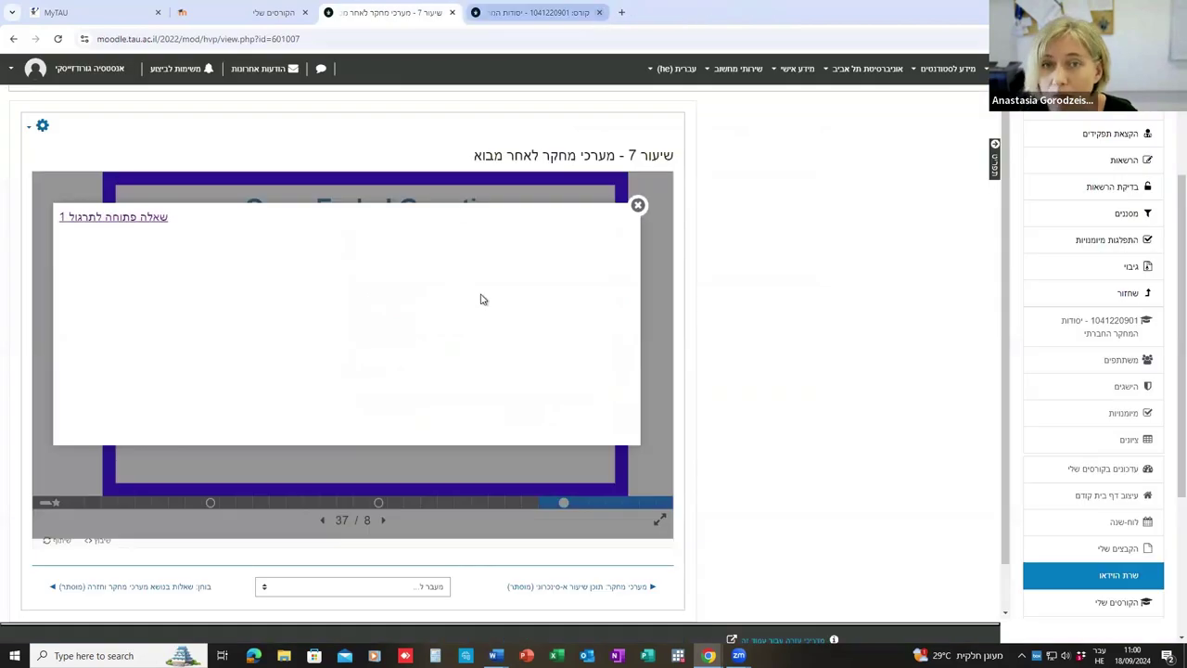
left_click(638, 206)
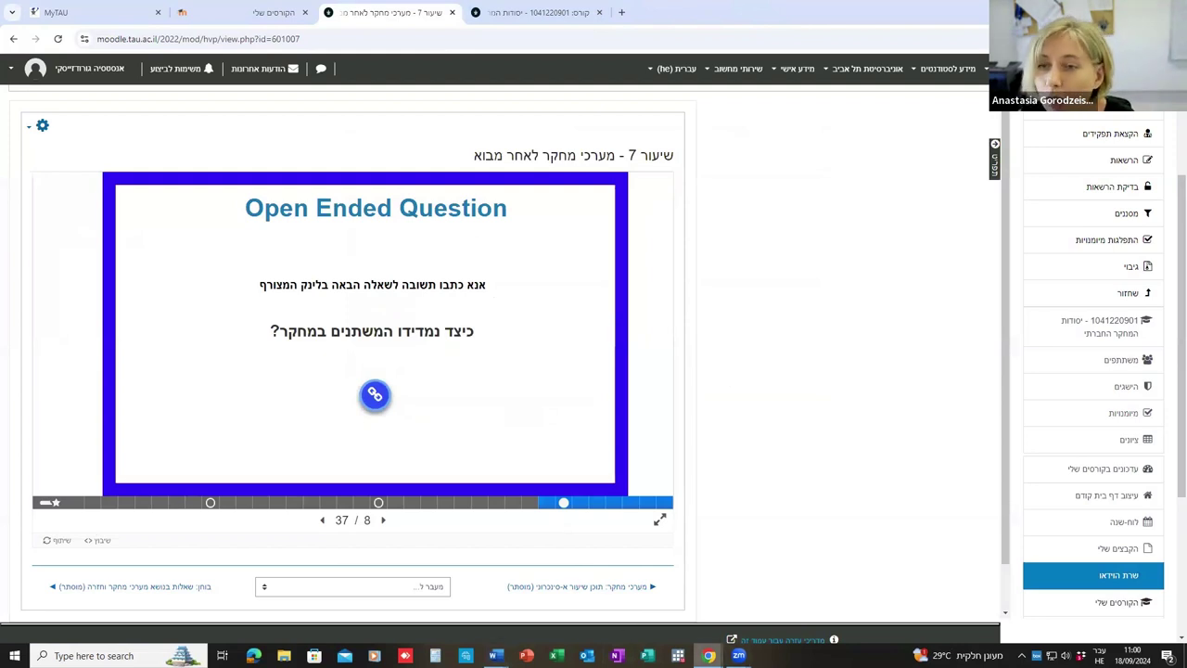
Step: View the Nearpod instructions section on the Moodle course page, then return to the lesson and advance to slide 9
mouse_move(709, 654)
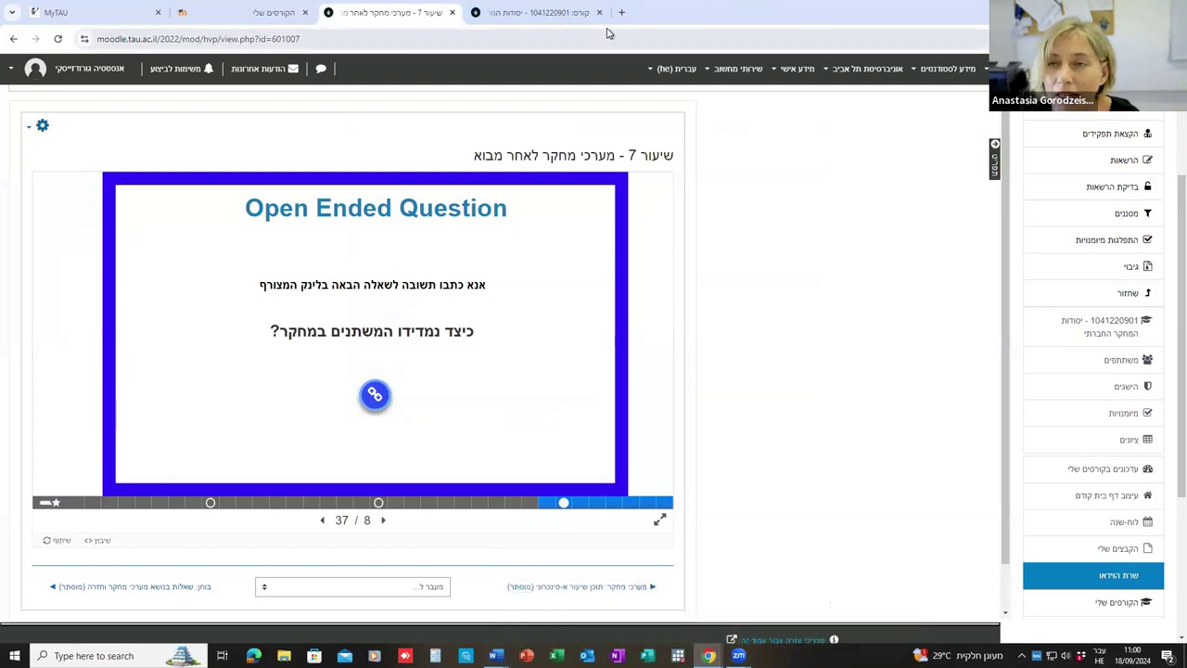
left_click(527, 13)
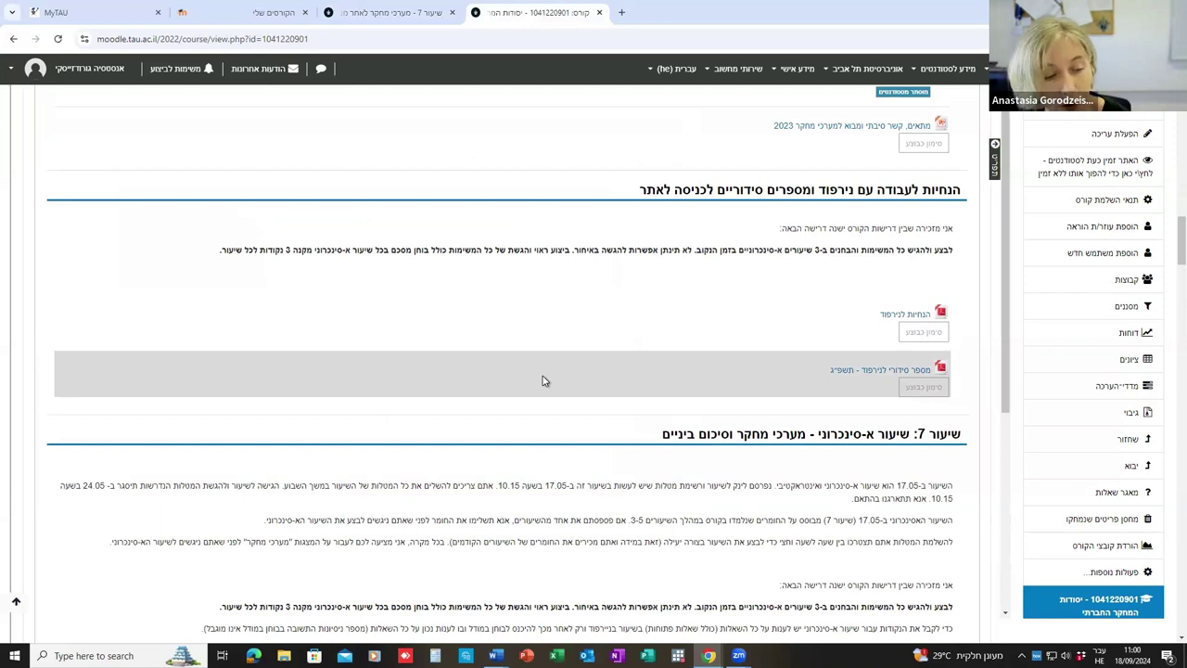
left_click(385, 10)
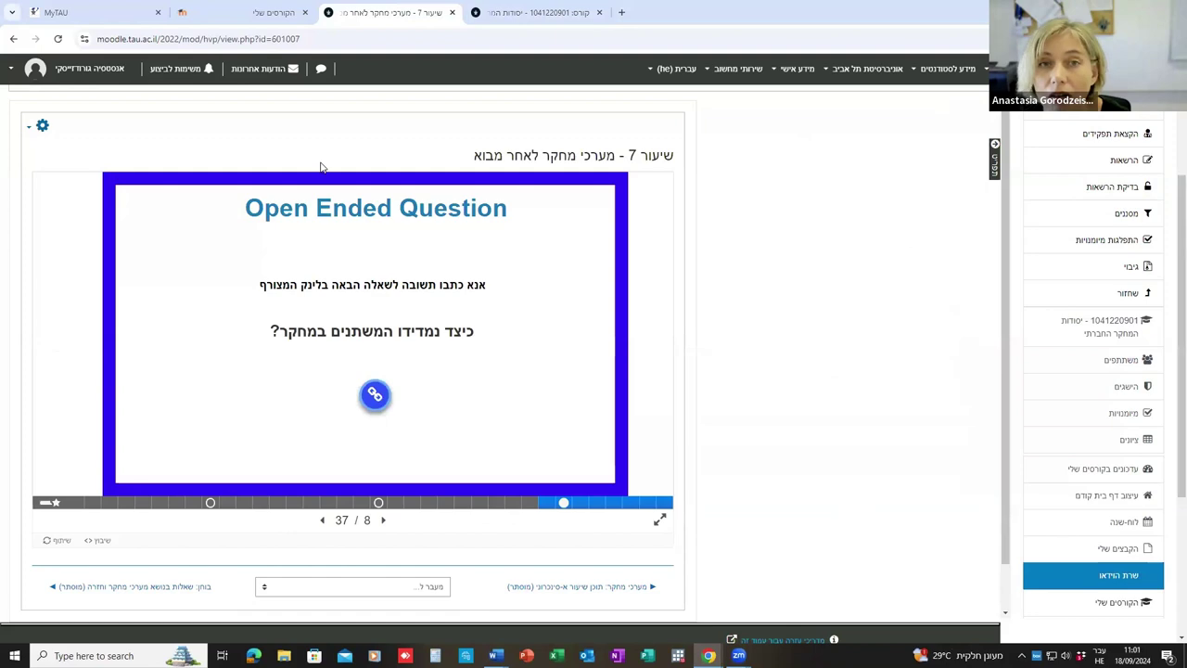
left_click(496, 12)
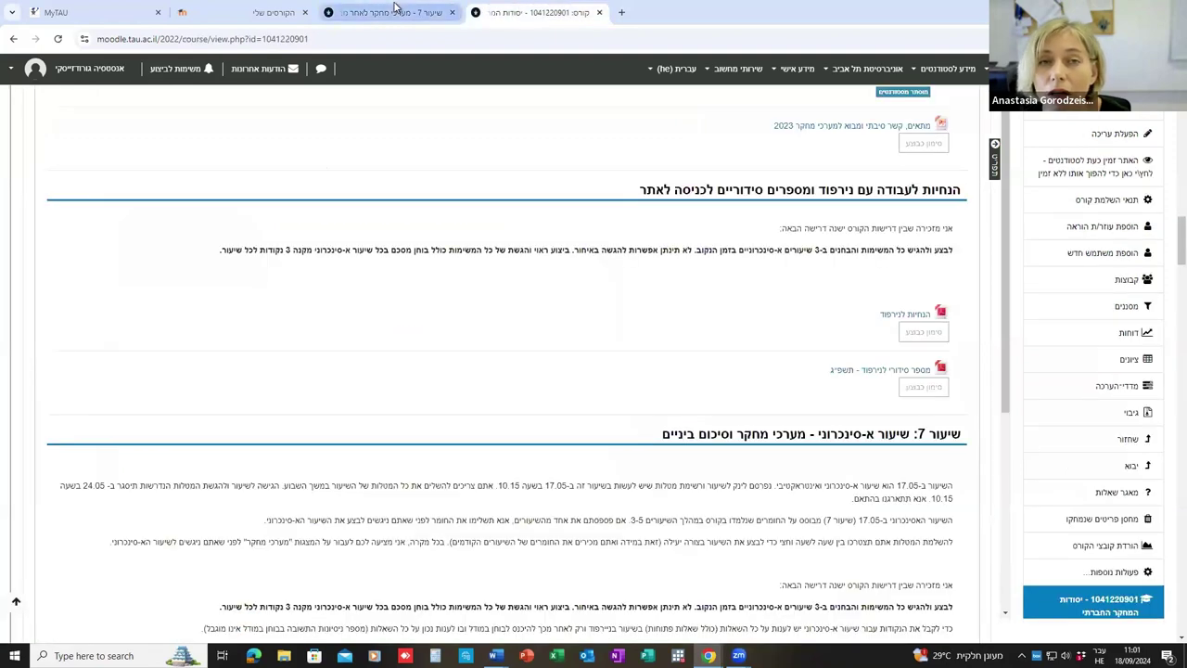
left_click(394, 9)
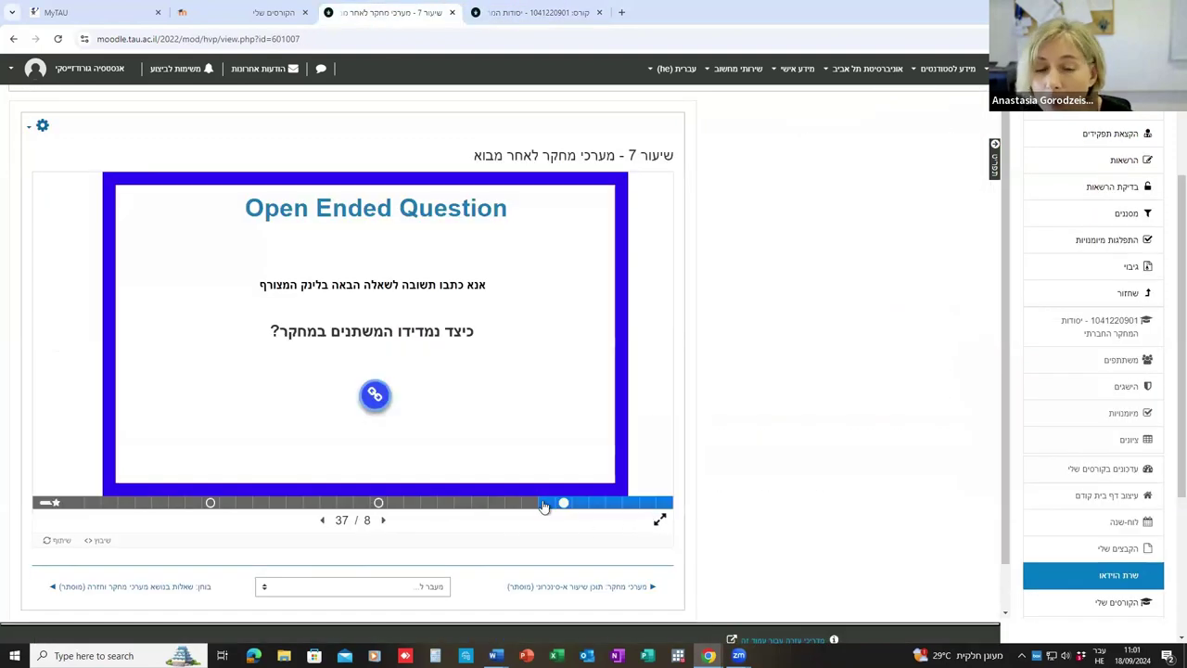
left_click(322, 521)
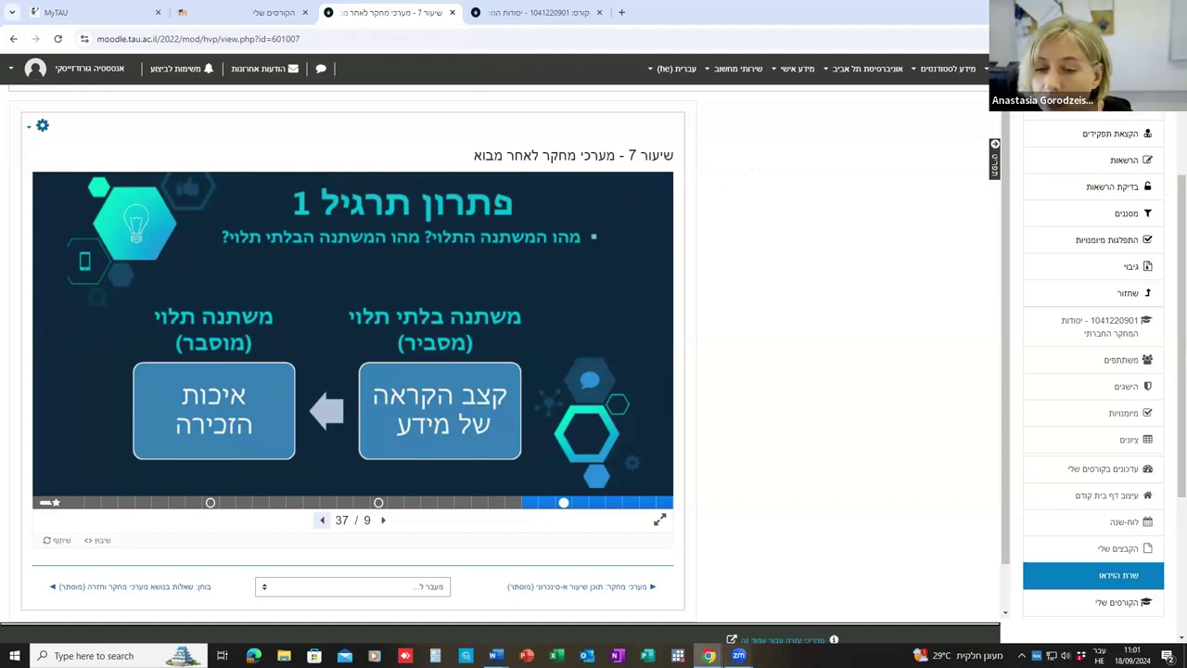
Step: Switch to the Nearpod library and open the Reports page
mouse_move(708, 656)
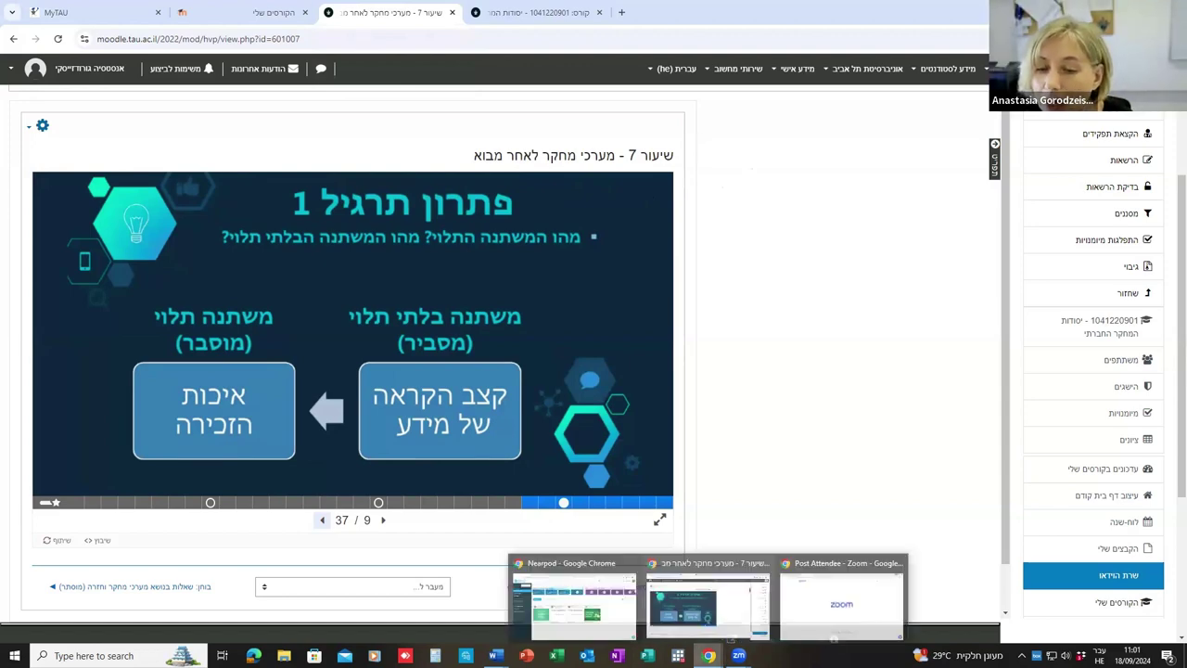
left_click(579, 634)
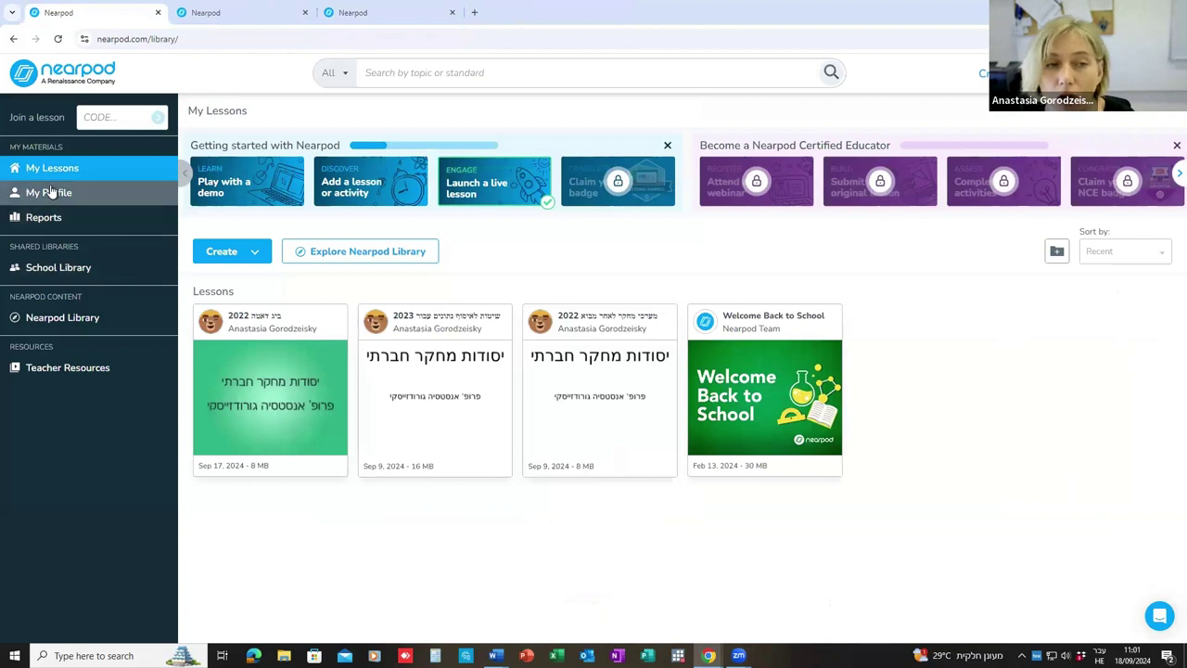
left_click(46, 218)
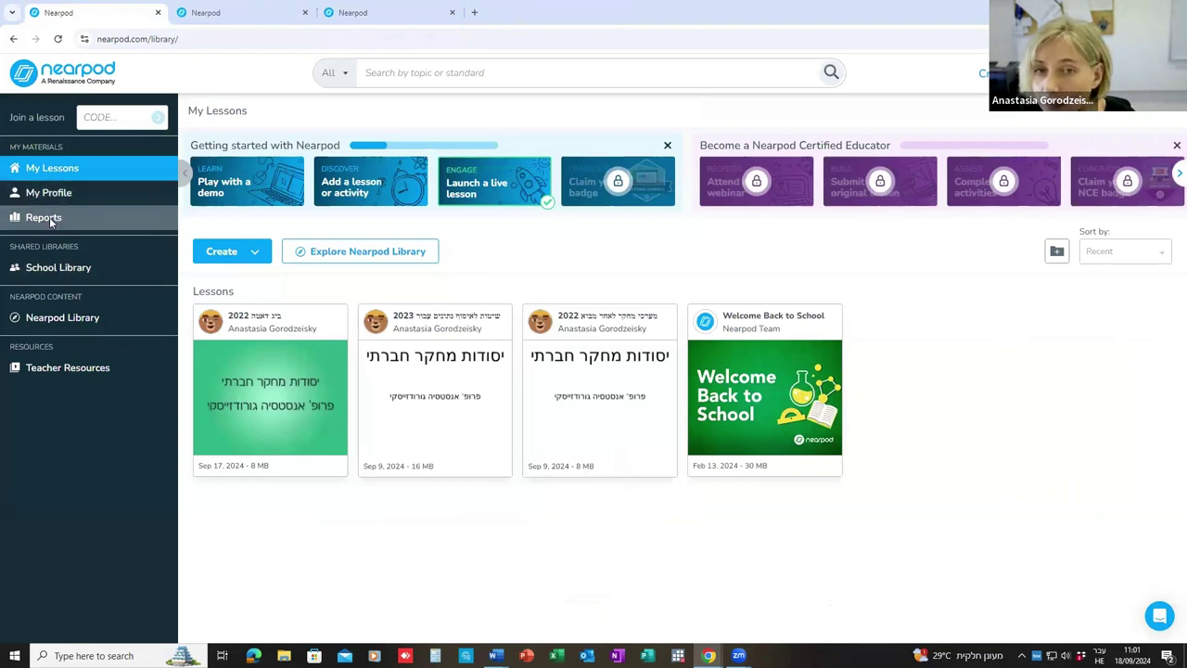
Step: Enter a short sample answer to slide 7's question in מערכי מחקר לאחר מבוא 2022, advance to the solution in full screen, and exit full screen
left_click(409, 13)
left_click(371, 251)
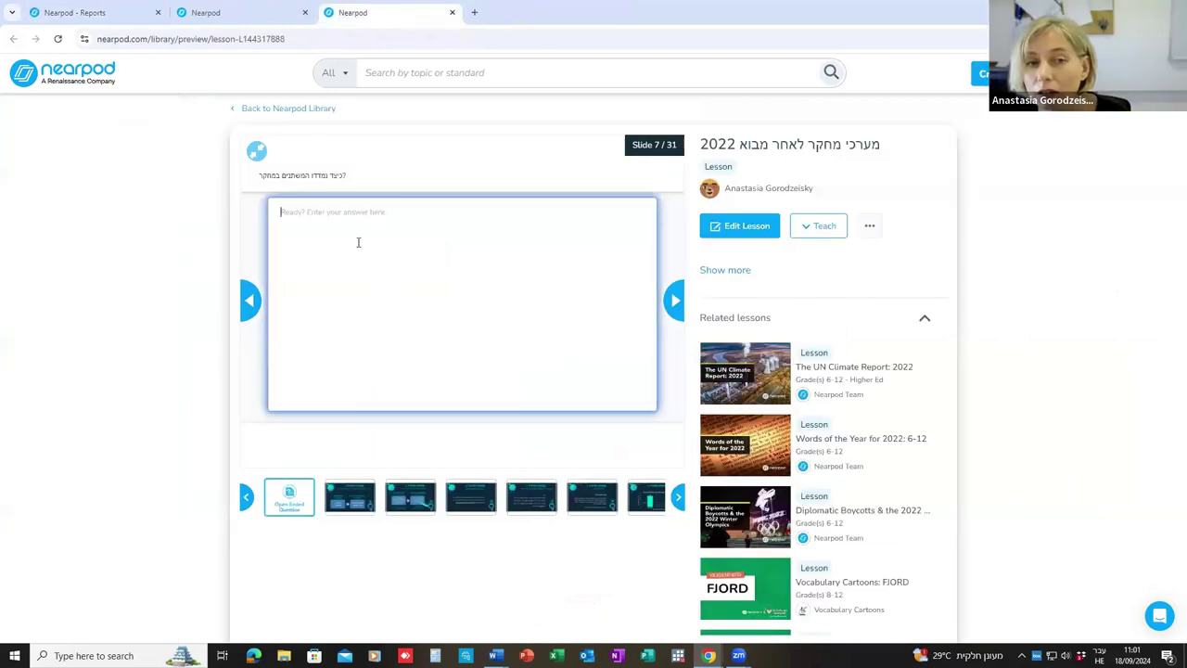
type("עשעשה")
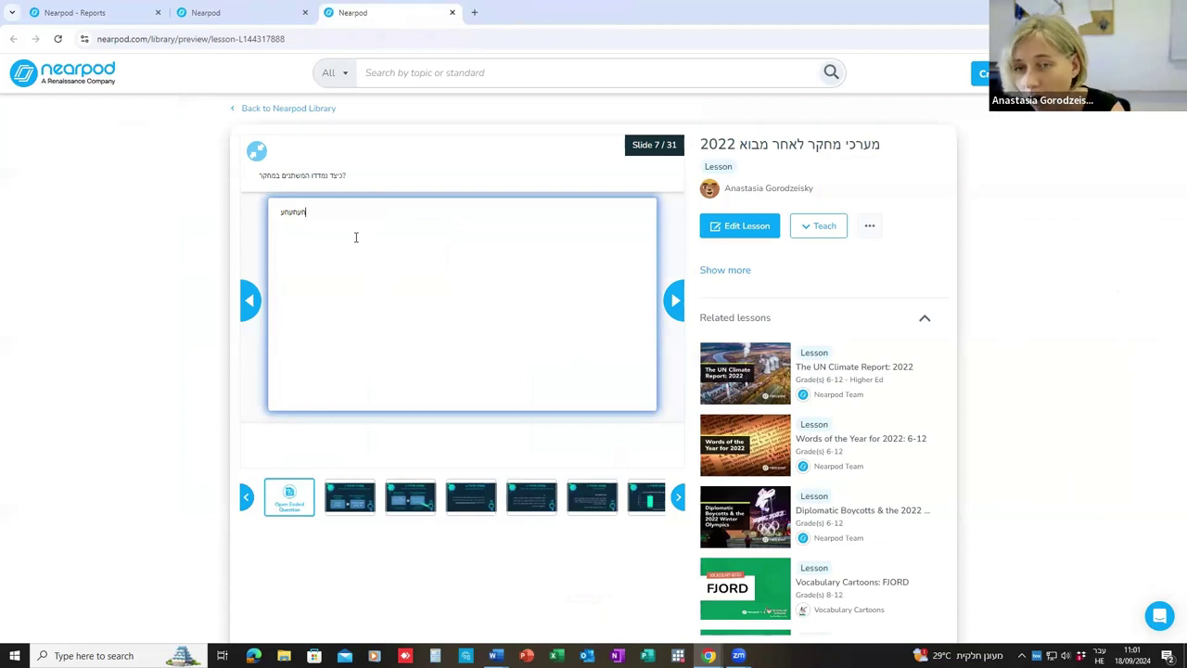
left_click(257, 151)
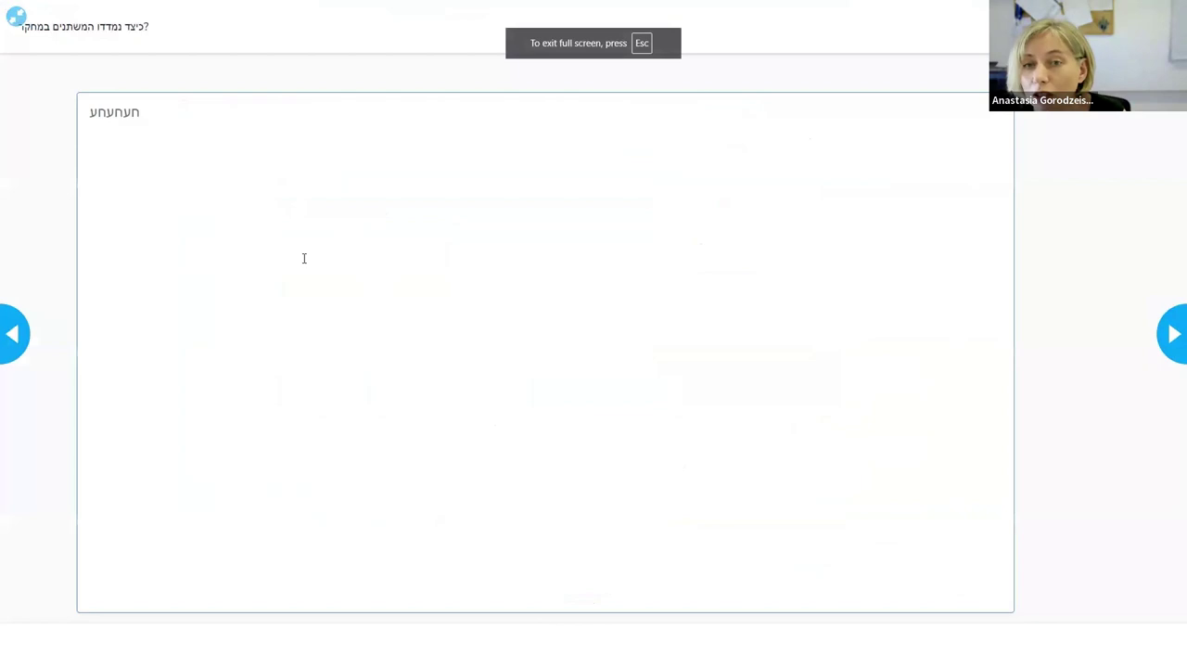
left_click(1172, 356)
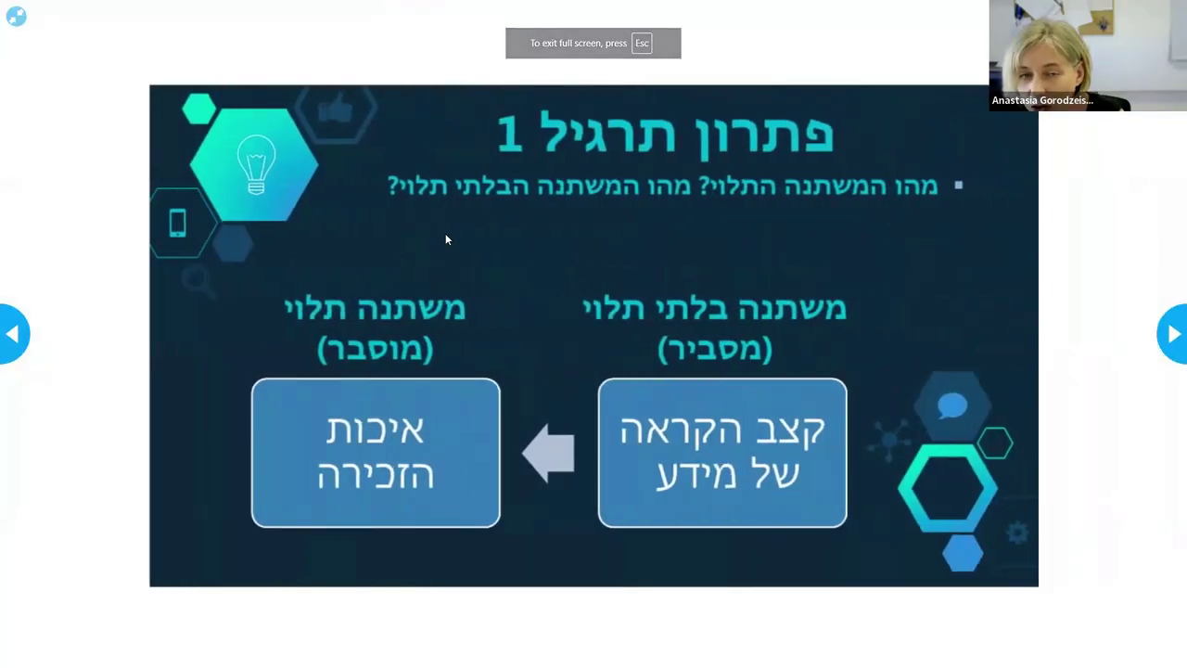
left_click(17, 17)
Step: View Nearpod's Post-Session Reports page and return to My Lessons
left_click(75, 12)
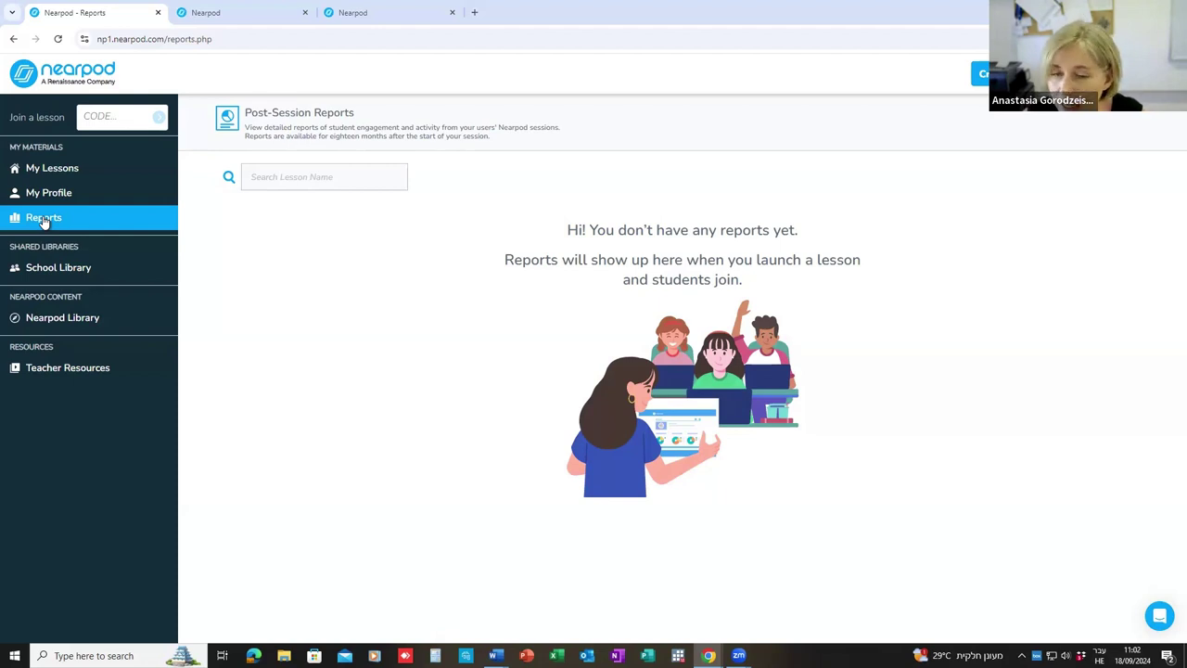
left_click(32, 169)
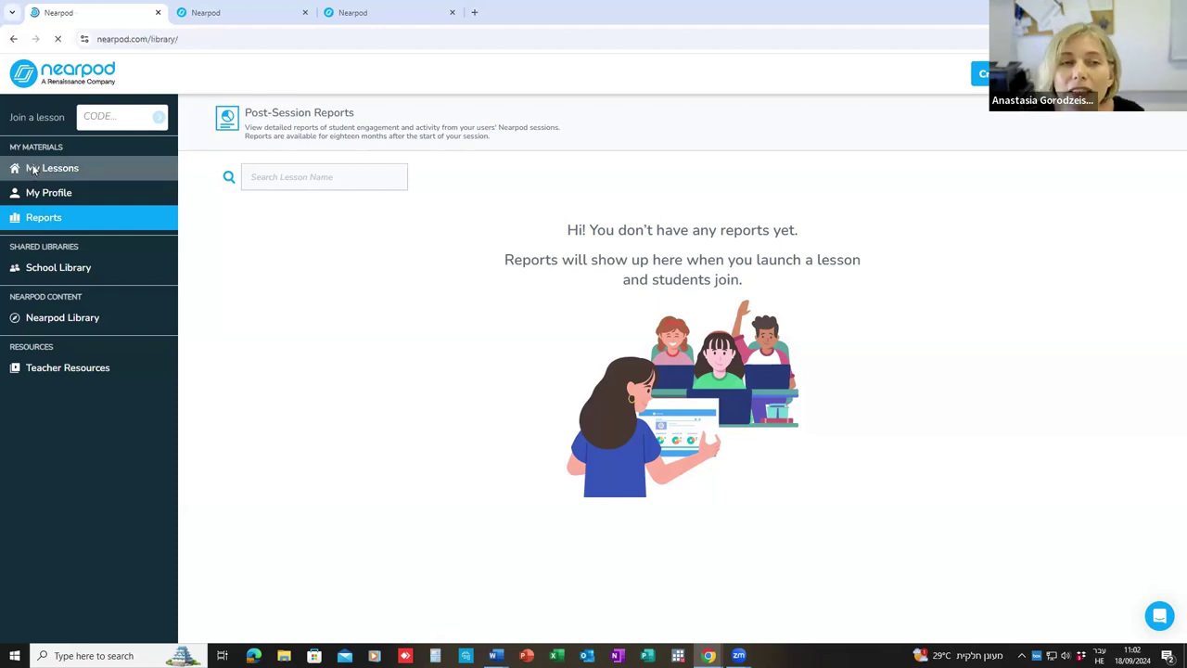
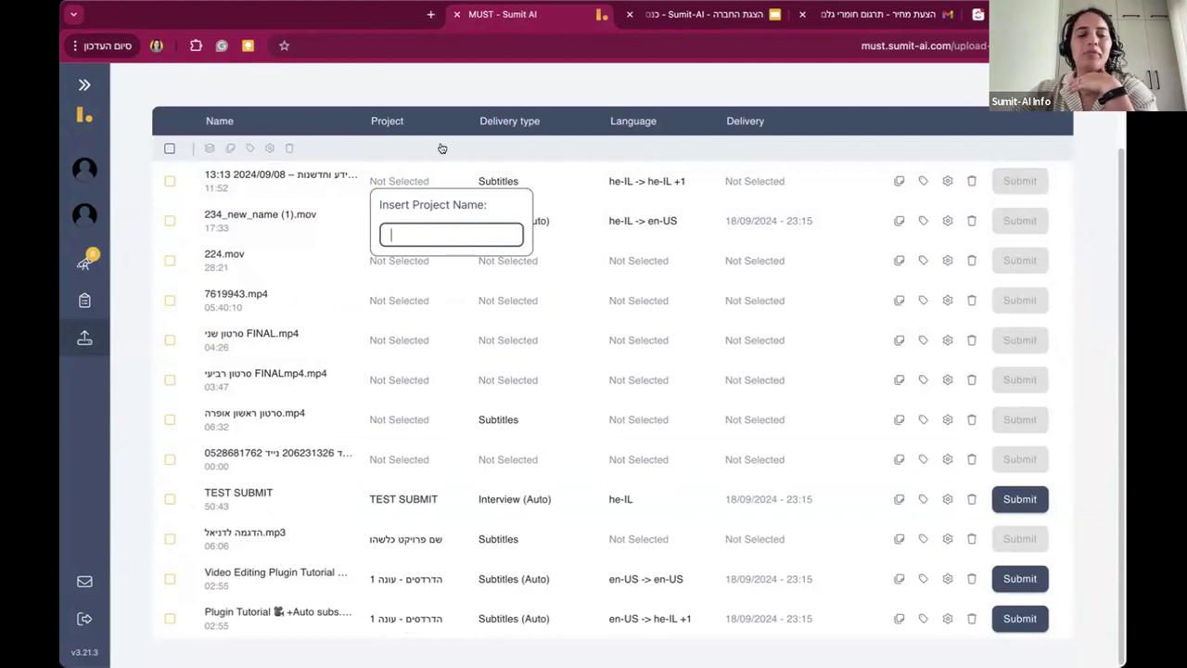
Step: View the project name field of the first uploaded file and close it without entering a name
left_click(433, 91)
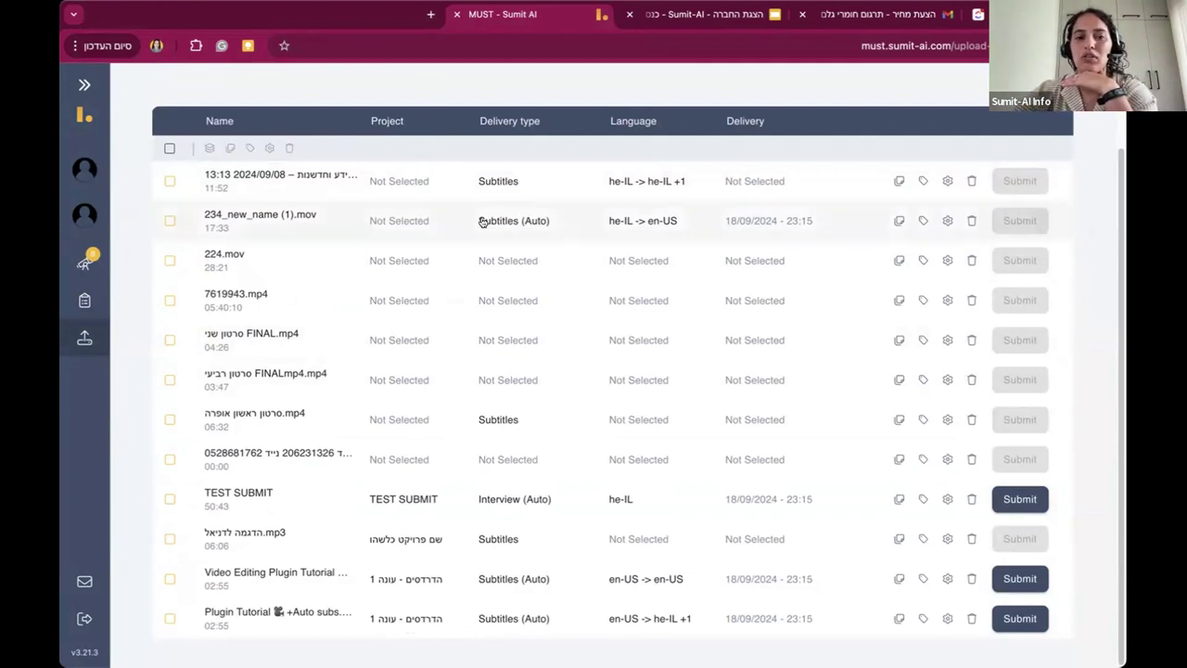
left_click(399, 181)
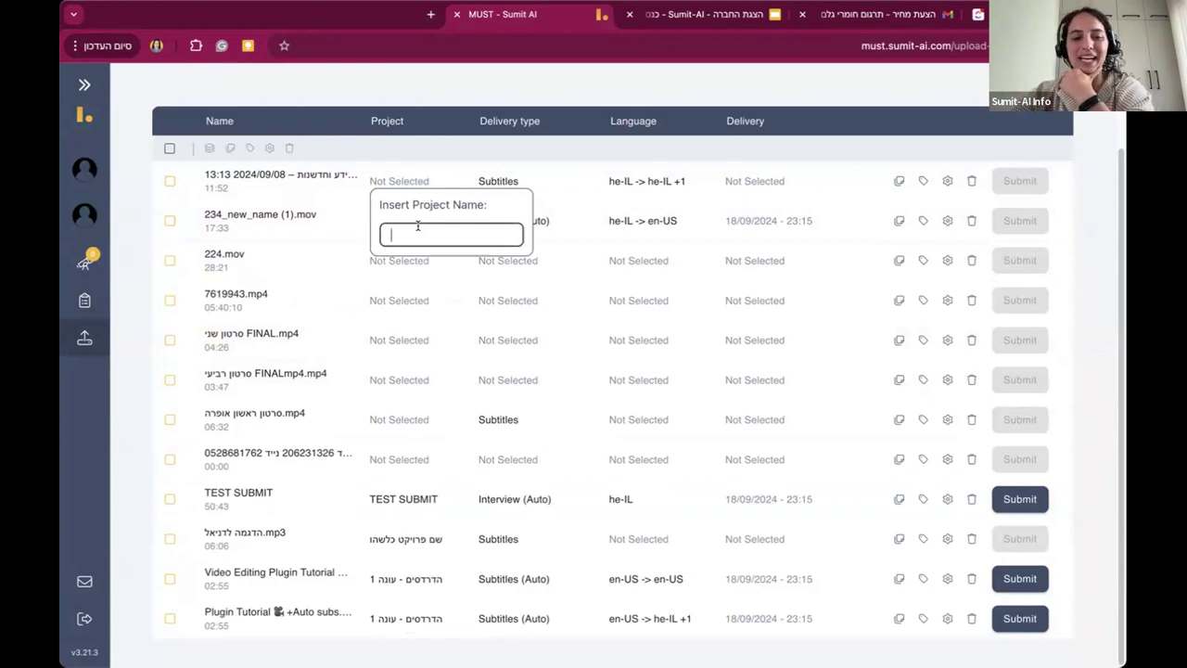
left_click(469, 76)
Step: Review the job types for the first uploaded file and select Subtitles with the Subtitles v2 validation
left_click(504, 183)
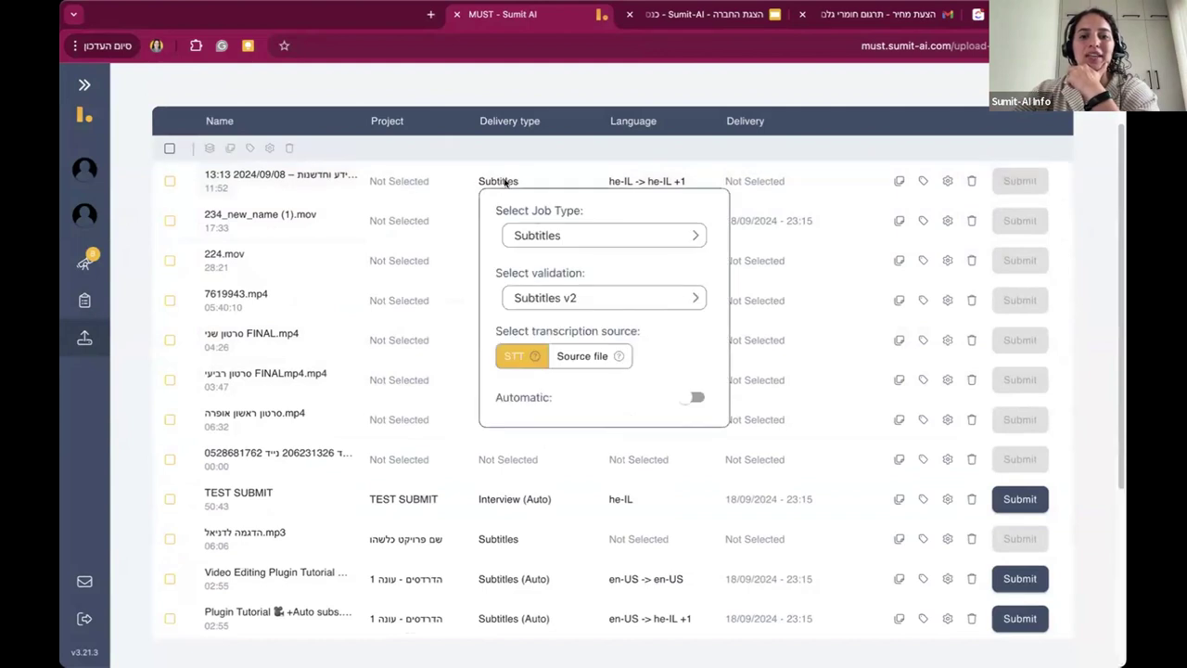
left_click(573, 234)
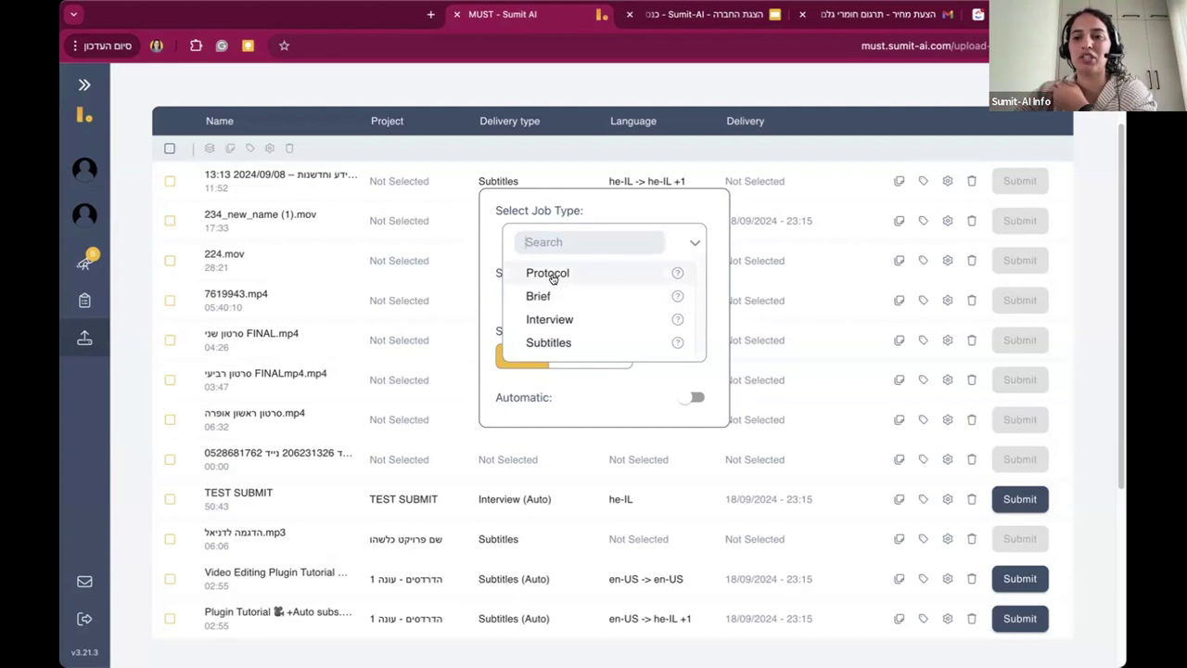
left_click(623, 396)
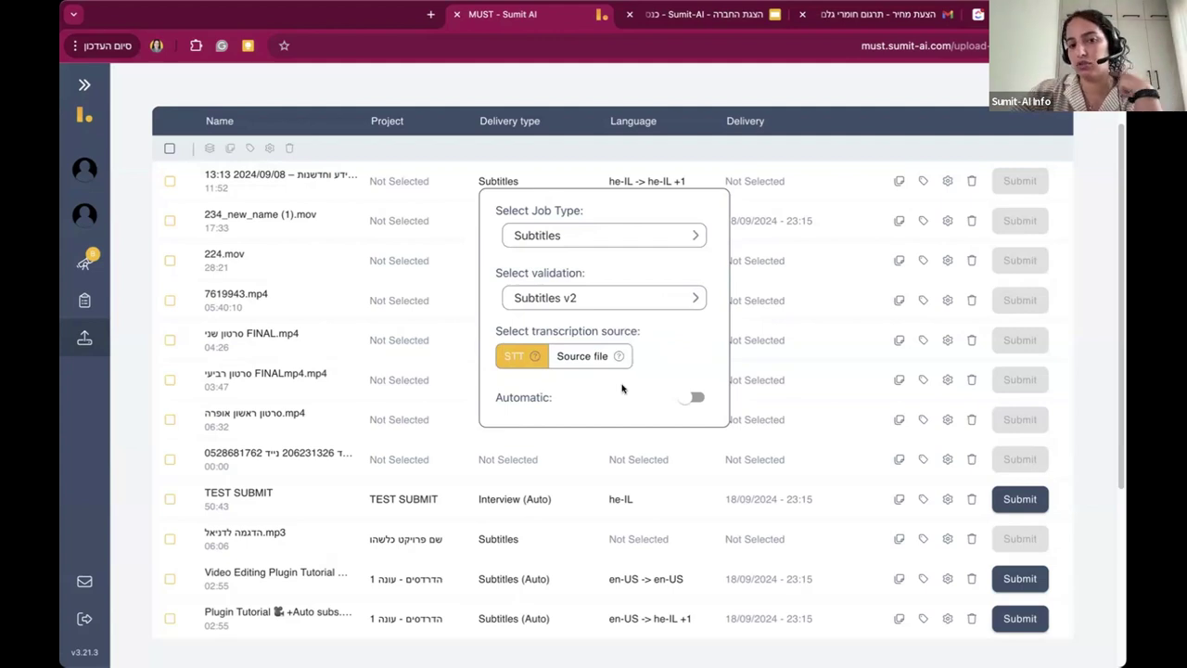
left_click(571, 237)
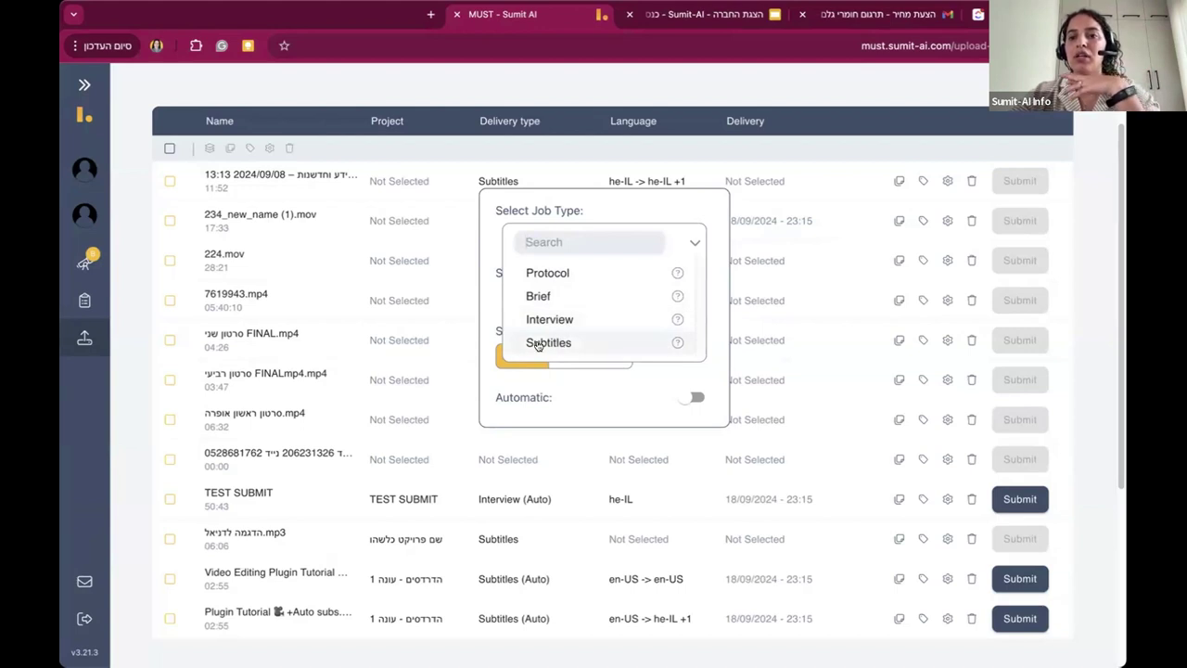
left_click(538, 343)
left_click(569, 295)
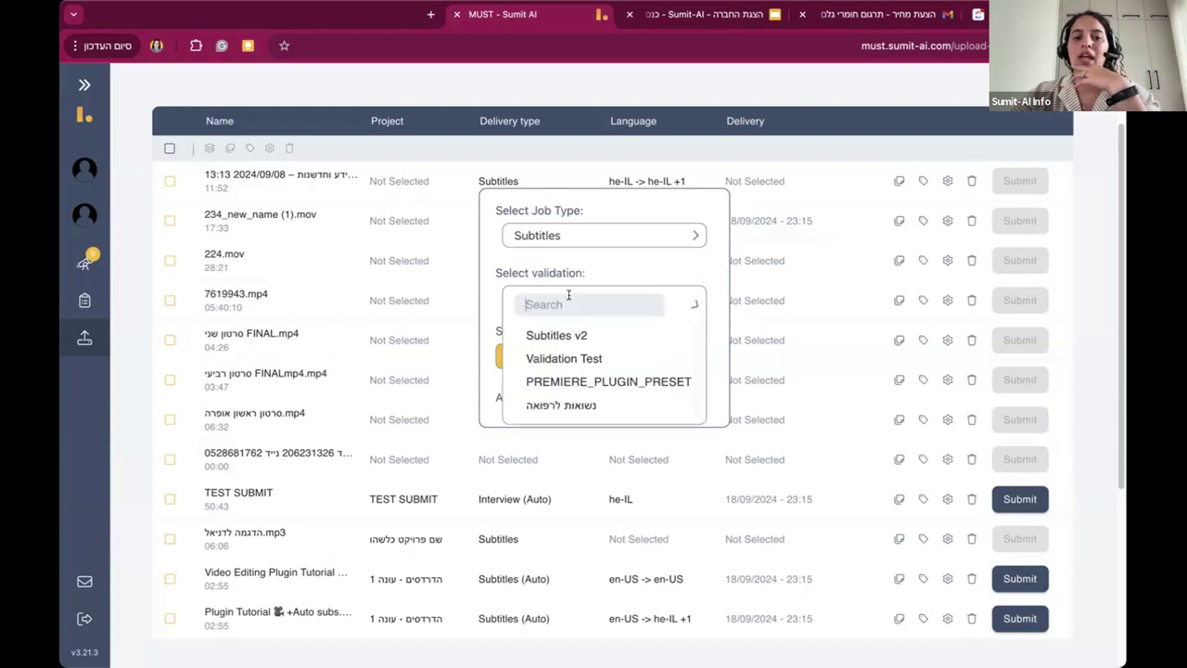
left_click(566, 337)
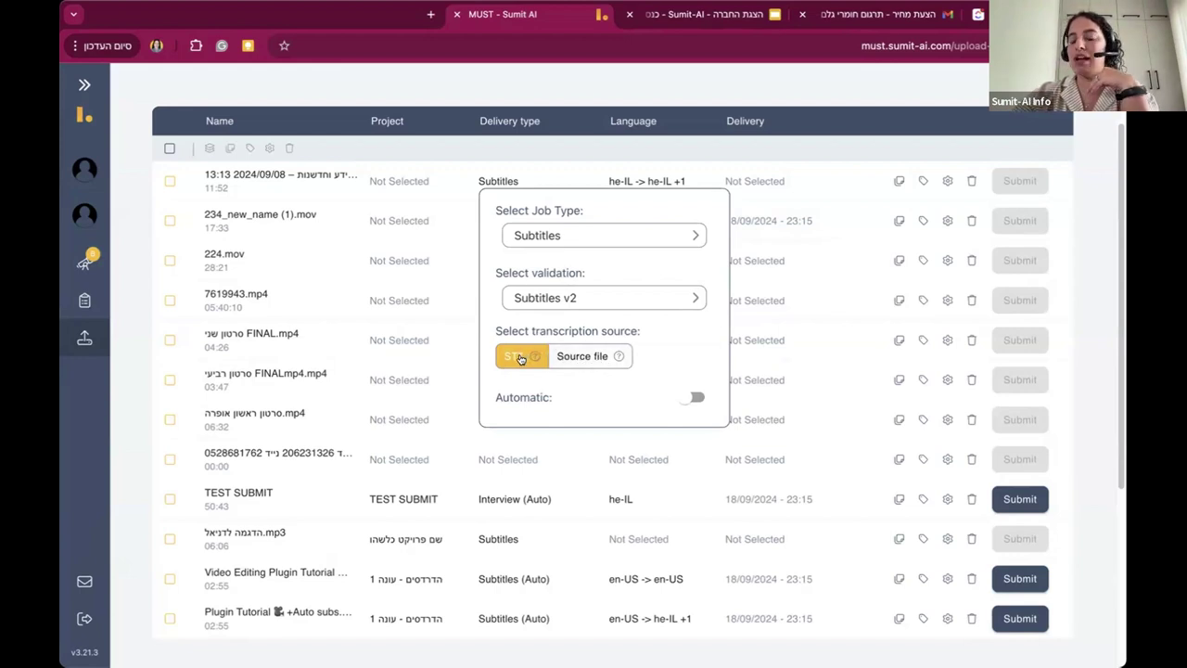
Step: Switch the Automatic option of the first file's delivery type on and back off, and close its settings
left_click(691, 399)
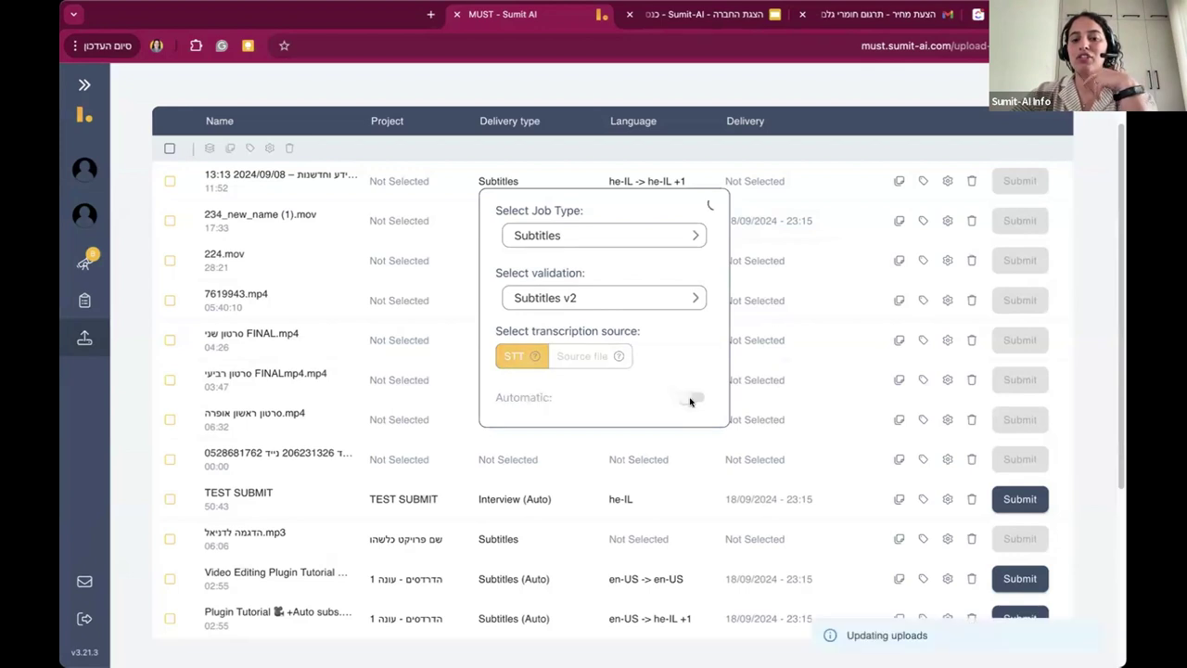
left_click(696, 398)
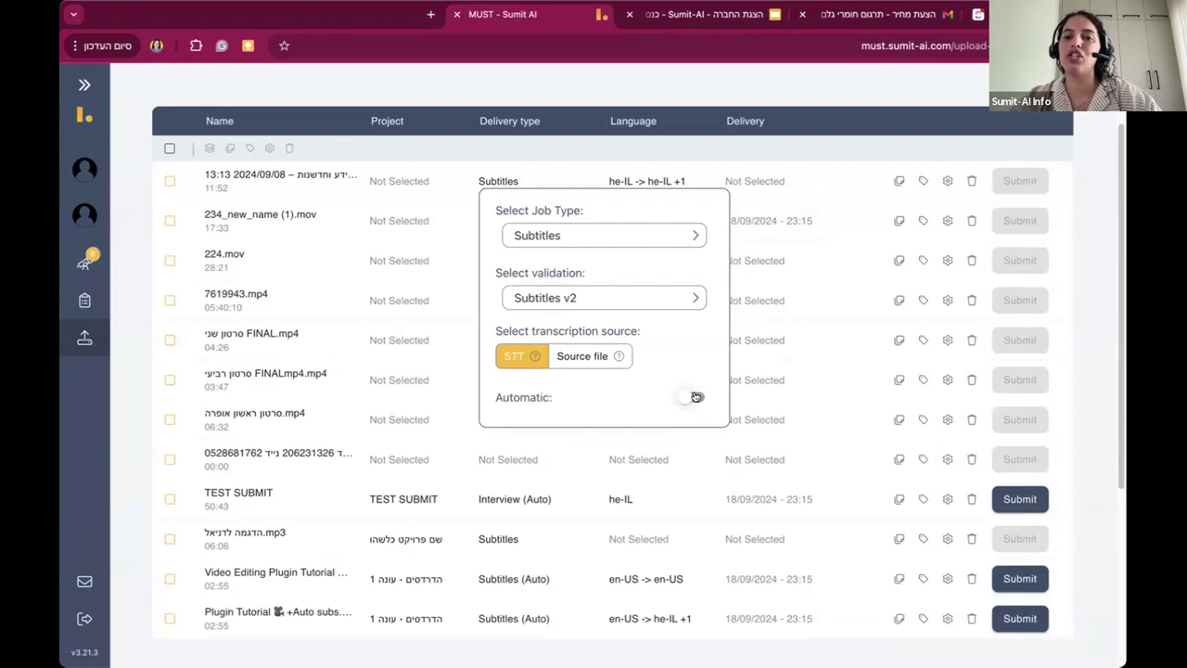
left_click(642, 83)
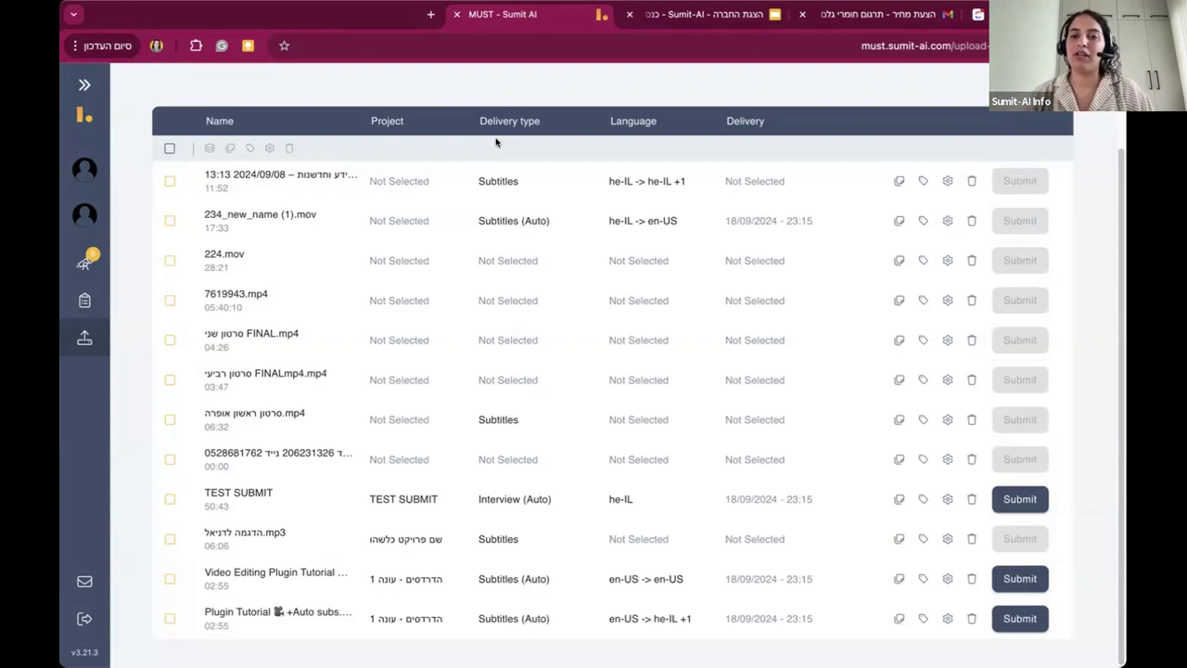
Step: Keep Hebrew as the first file's source language, set its target languages to Hebrew, English and Arabic (IL), and check its delivery date field
left_click(620, 181)
left_click(687, 239)
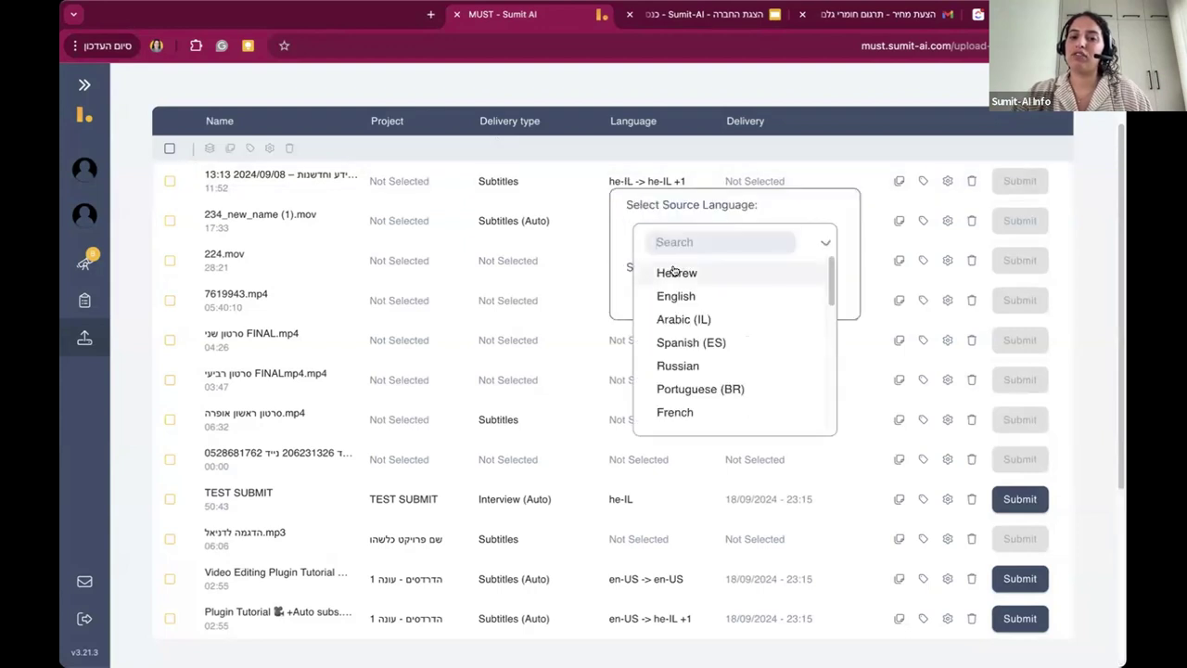
left_click(661, 210)
left_click(731, 306)
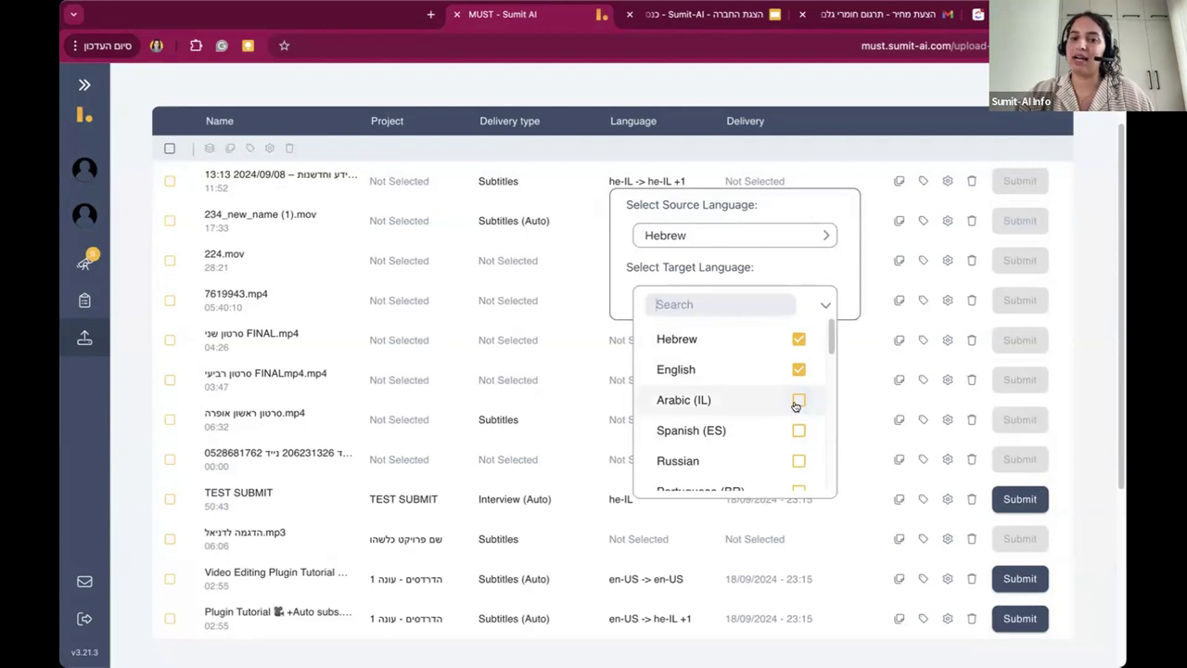
left_click(799, 370)
left_click(797, 340)
left_click(798, 371)
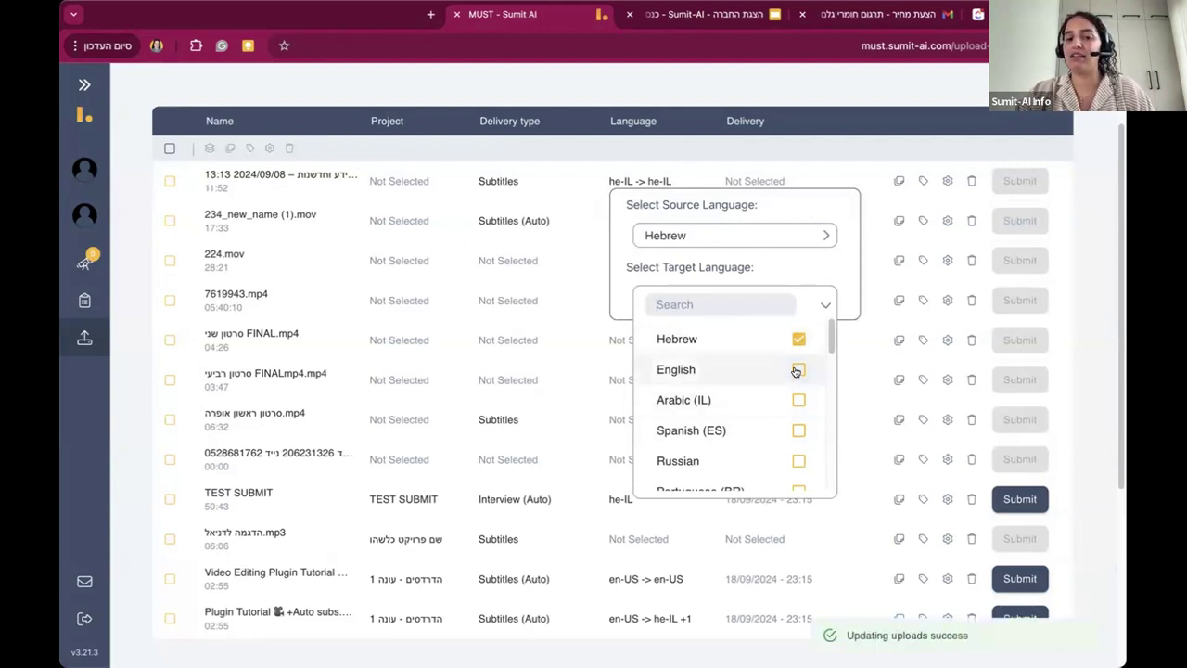
left_click(797, 401)
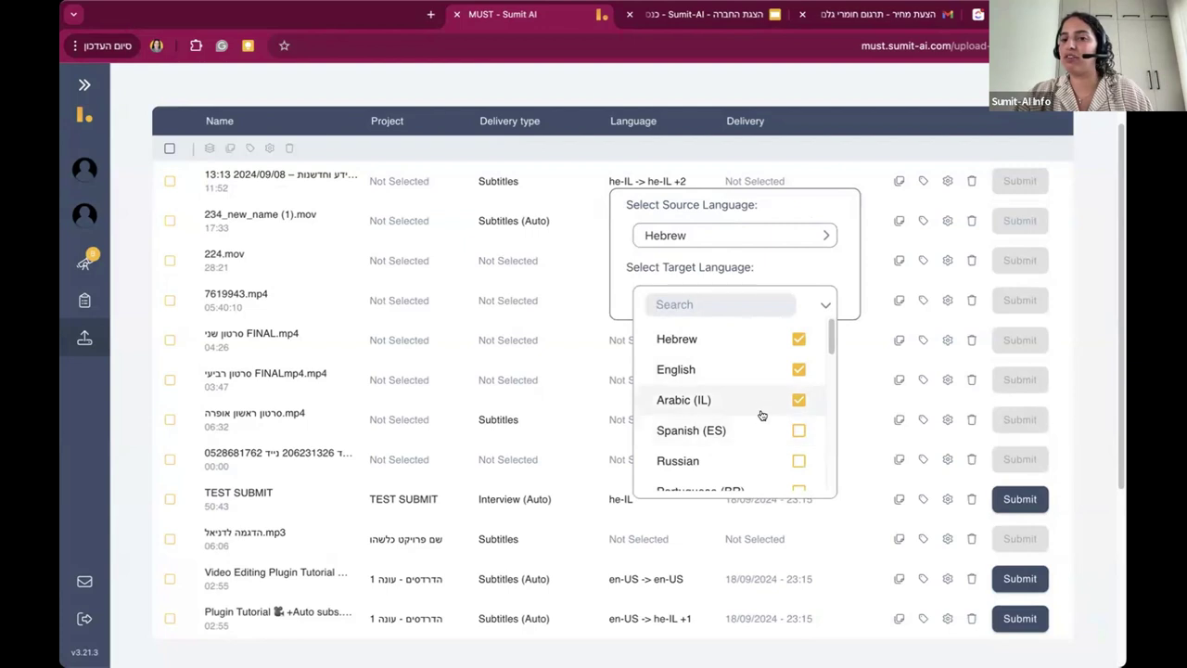
left_click(696, 102)
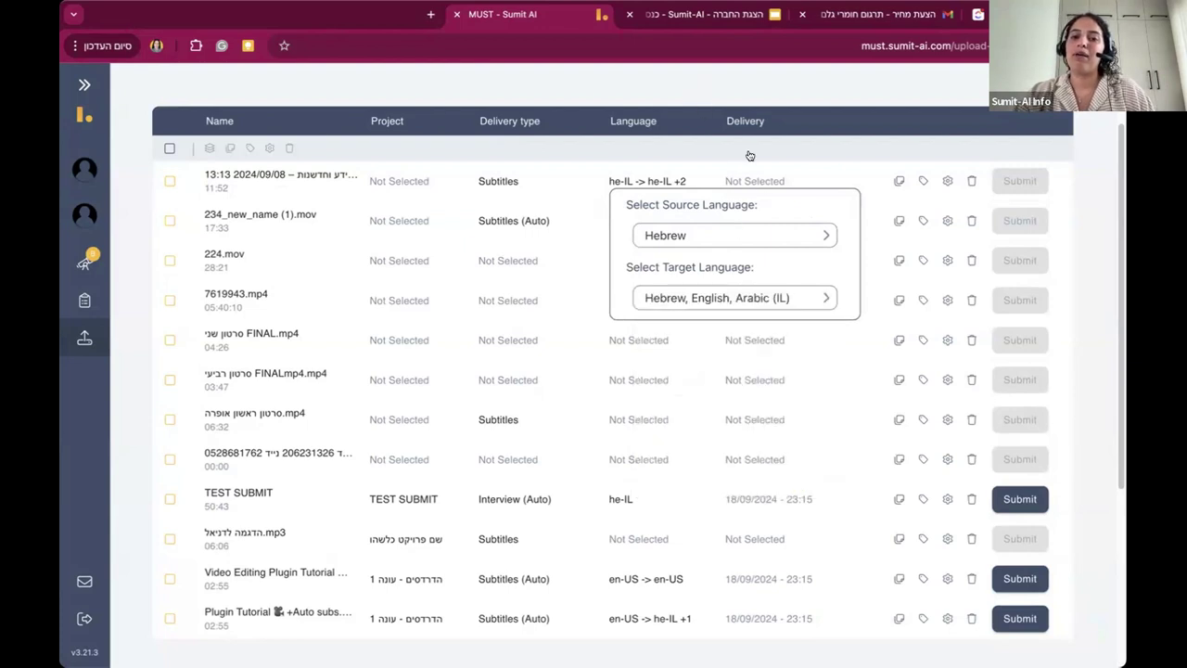
left_click(751, 181)
left_click(822, 176)
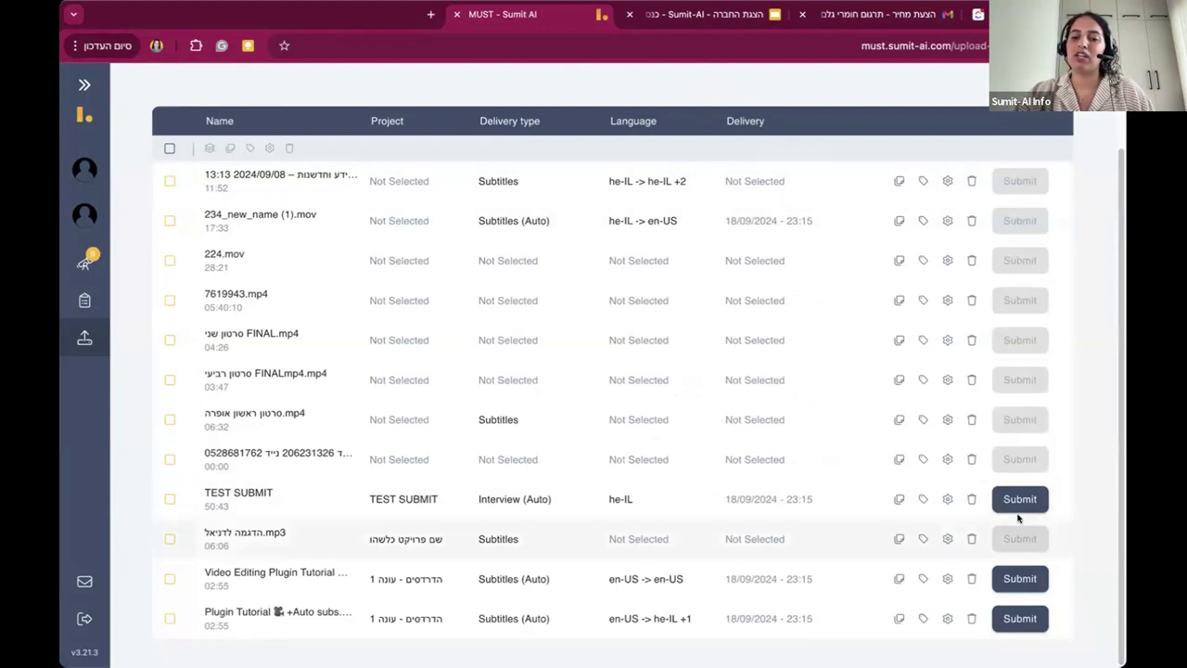
Step: Open the Deliveries page and review the delivery types and statuses of the listed jobs
left_click(82, 297)
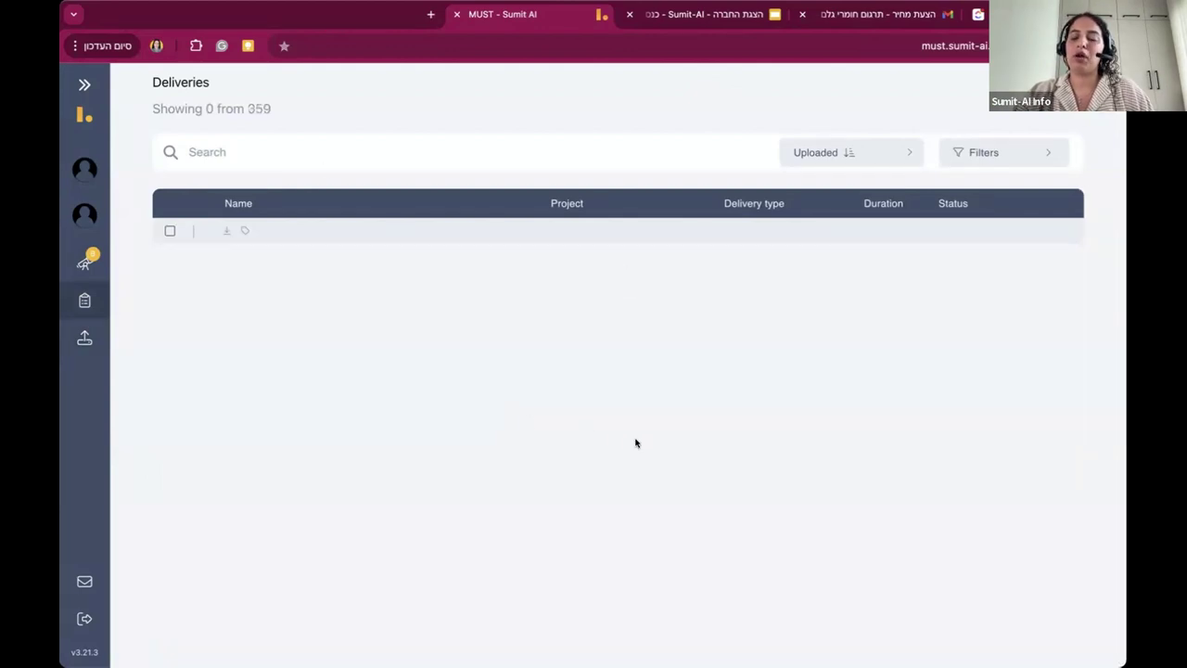
scroll(950, 491, "down", 2)
scroll(952, 493, "down", 4)
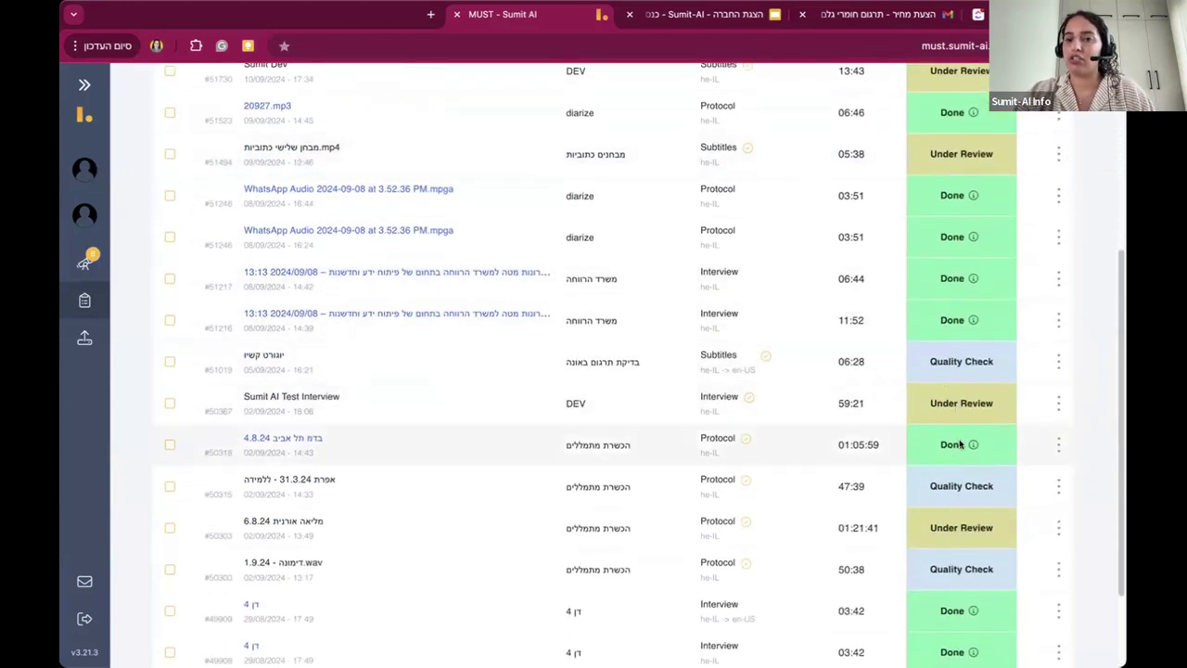
scroll(961, 444, "up", 5)
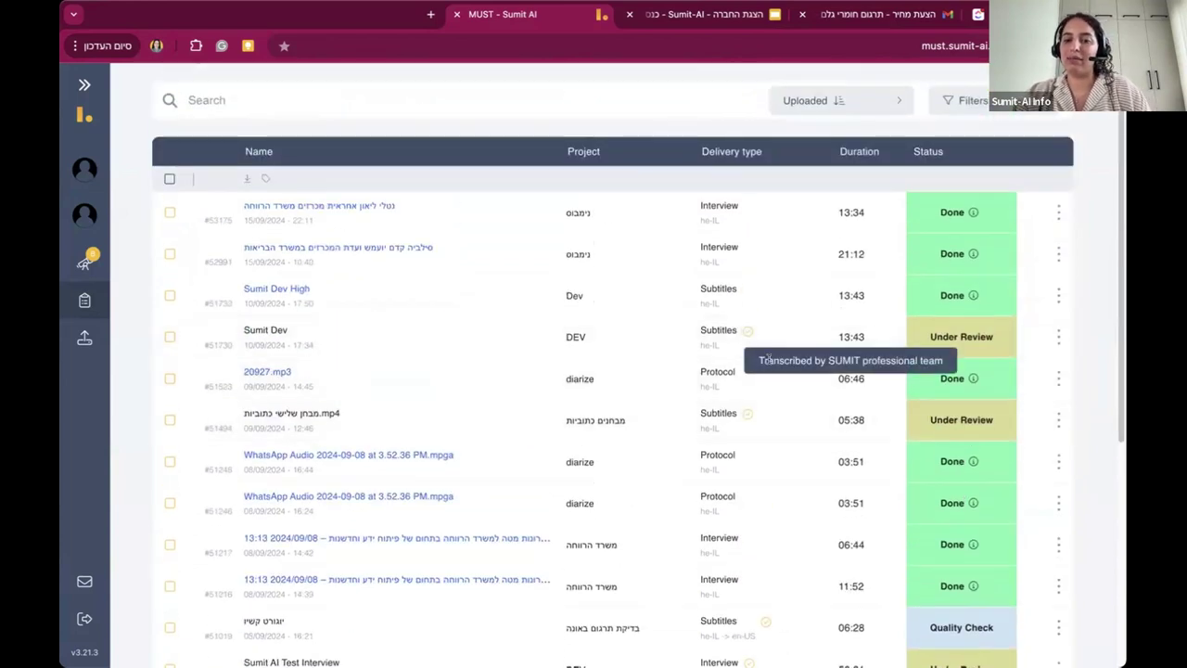
left_click_drag(795, 361, 769, 361)
left_click(905, 358)
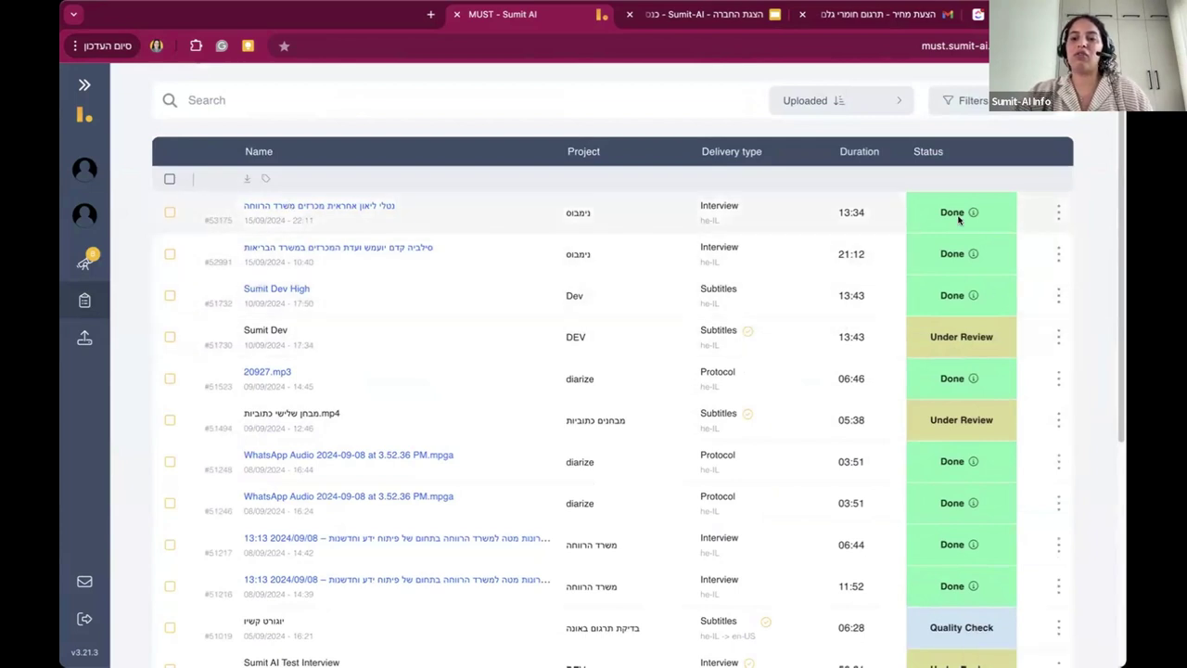
left_click(1059, 296)
left_click(1030, 315)
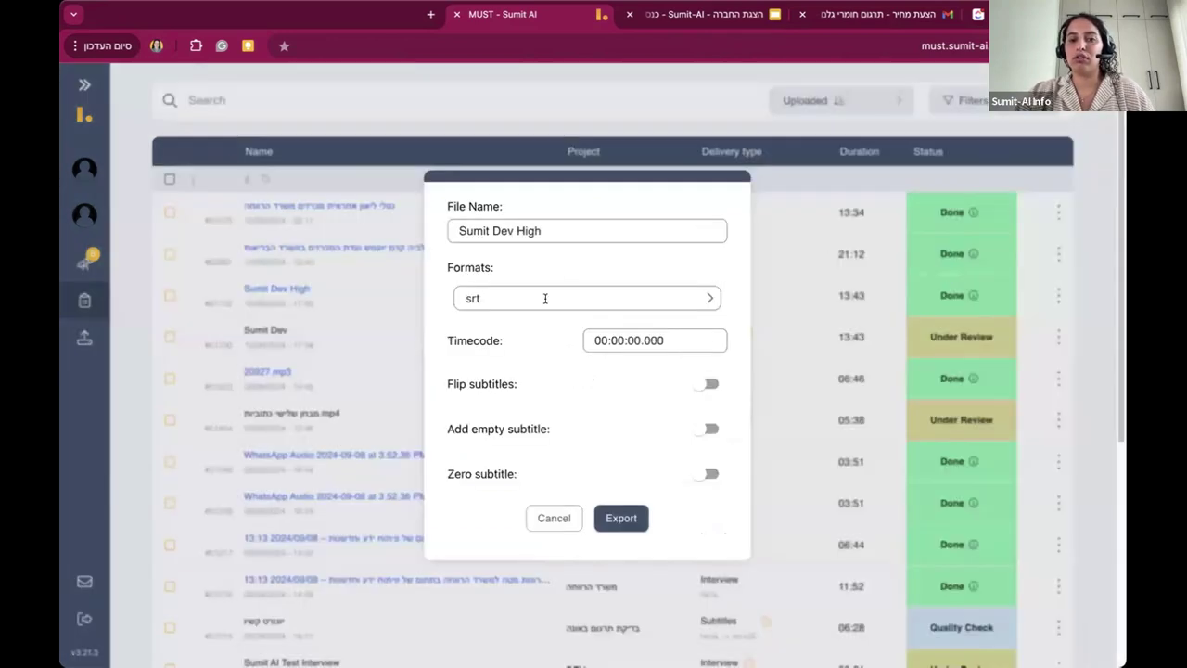
left_click(545, 298)
scroll(557, 405, "down", 2)
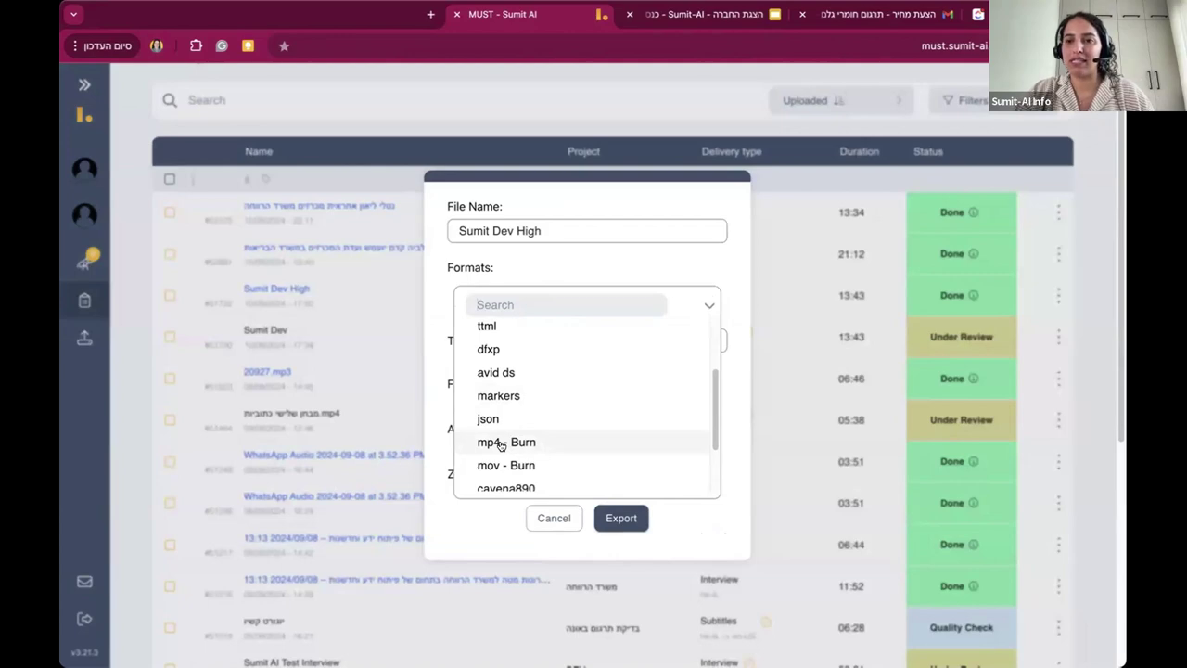
left_click(573, 262)
left_click(554, 295)
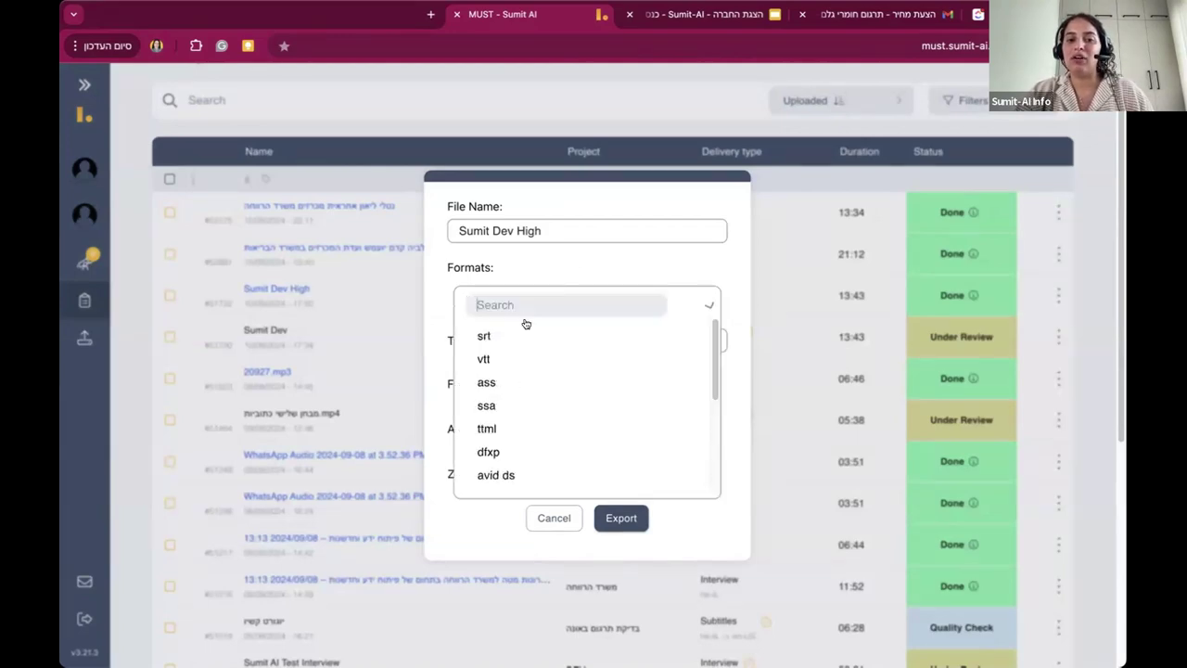
scroll(509, 454, "down", 5)
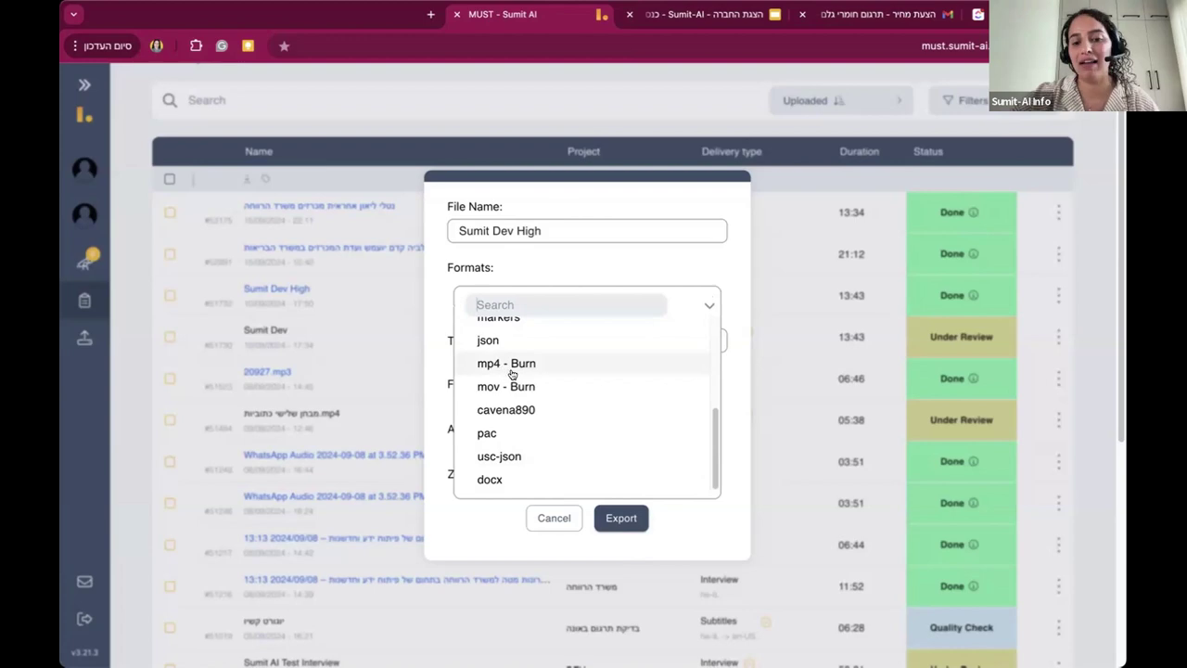
scroll(510, 381, "up", 1)
scroll(510, 385, "up", 5)
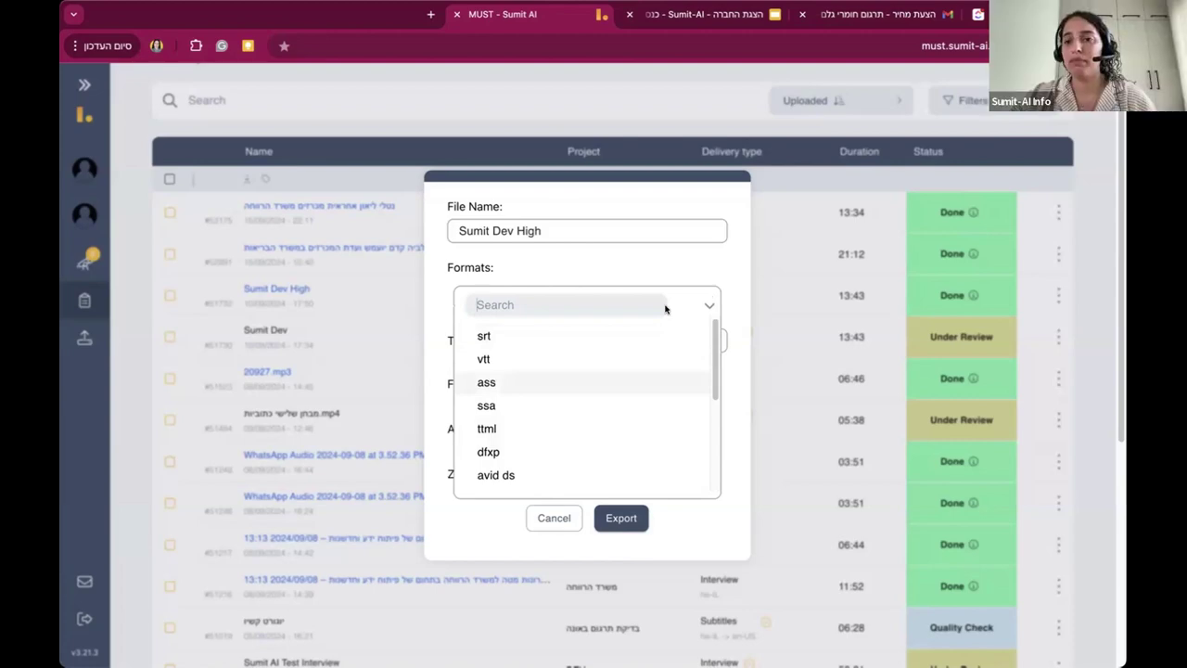
left_click(709, 305)
Step: Return to the Upload Files page and demonstrate toggling Automatic on and off for the first file's subtitles job
left_click(110, 330)
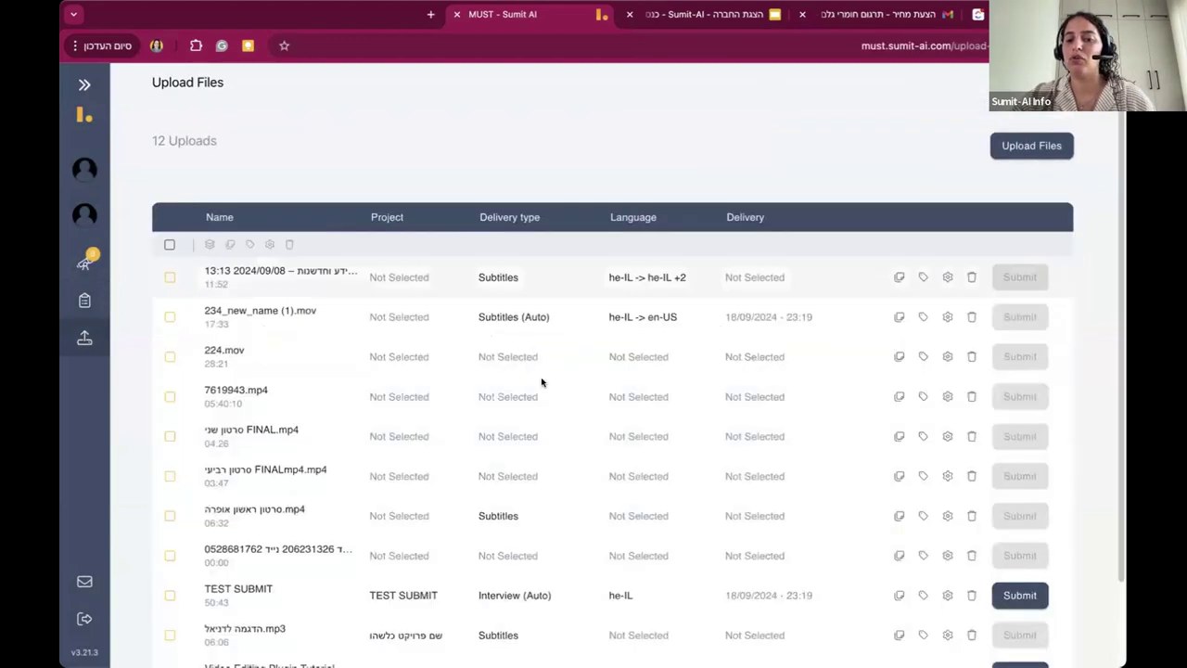
left_click(541, 384)
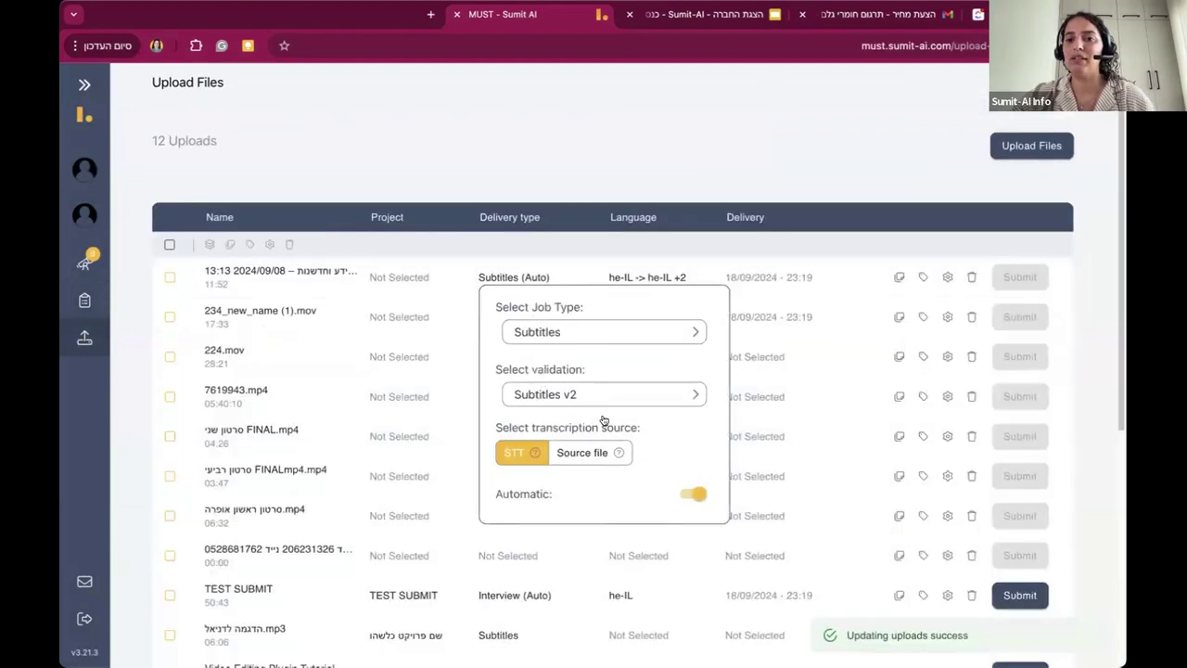
left_click(688, 500)
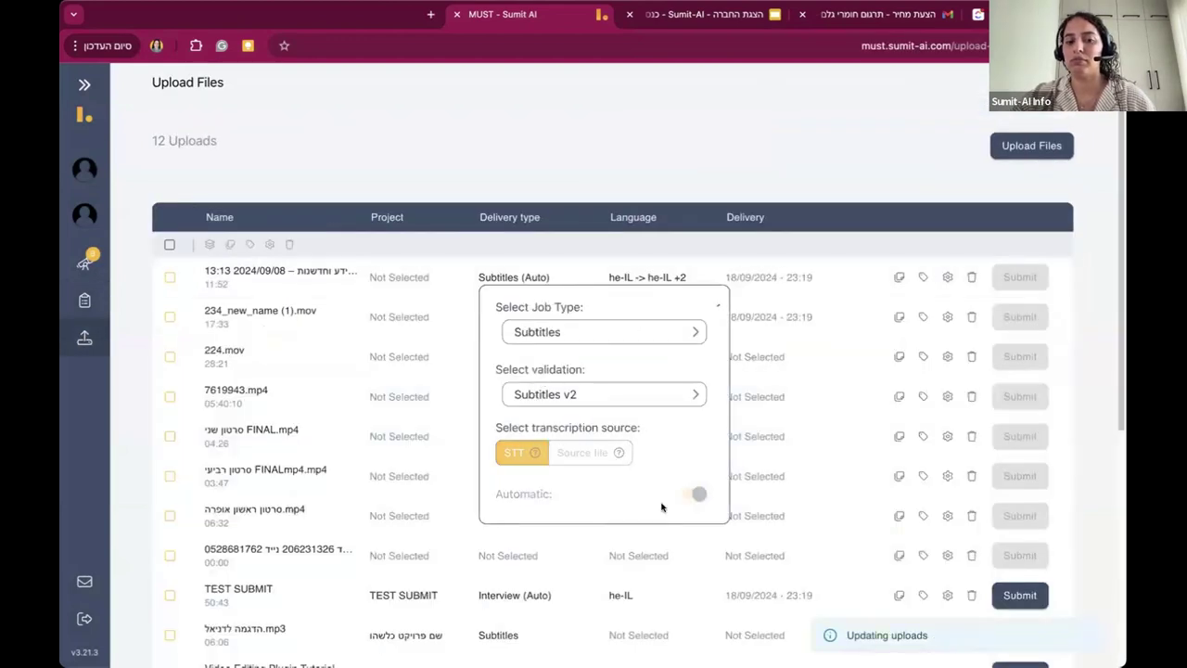
Step: Open the Deliveries page, find the completed Test Moana Trailer subtitles delivery, open it and skim its subtitle lines
left_click(85, 300)
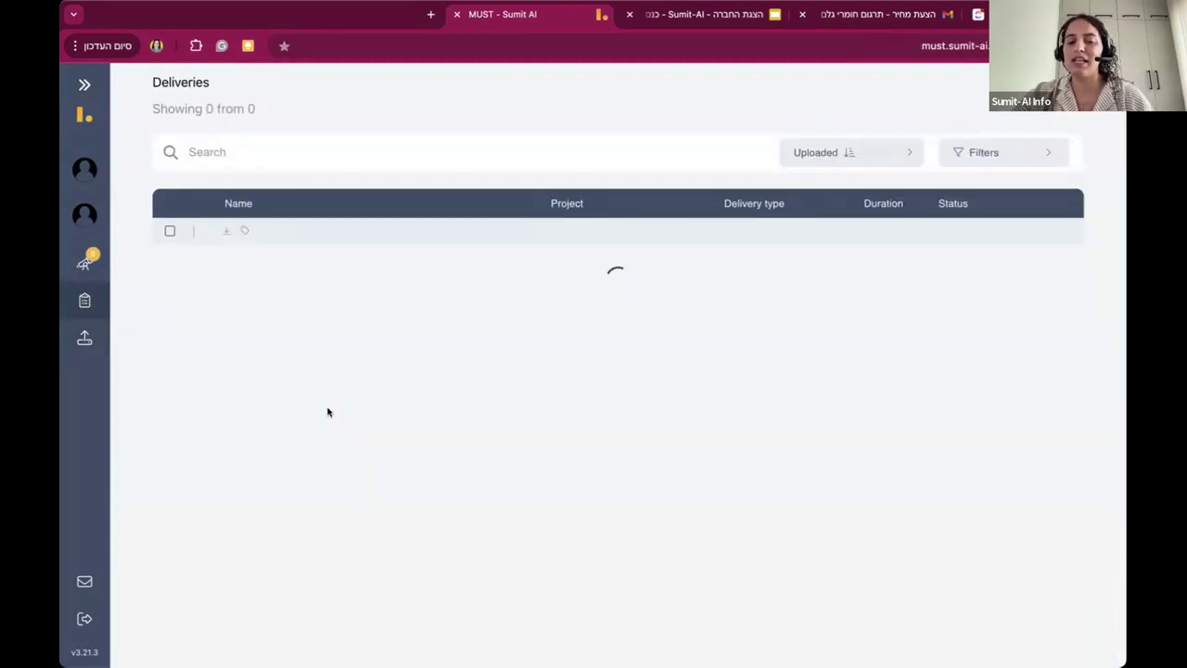
scroll(324, 411, "down", 2)
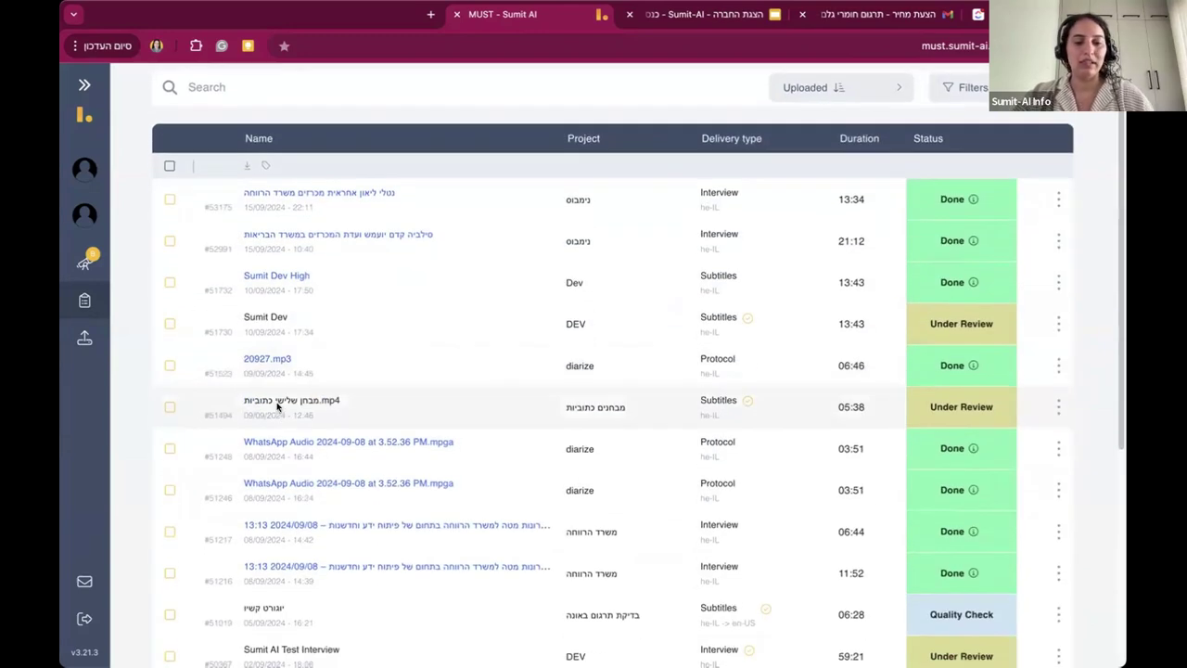
scroll(276, 405, "down", 8)
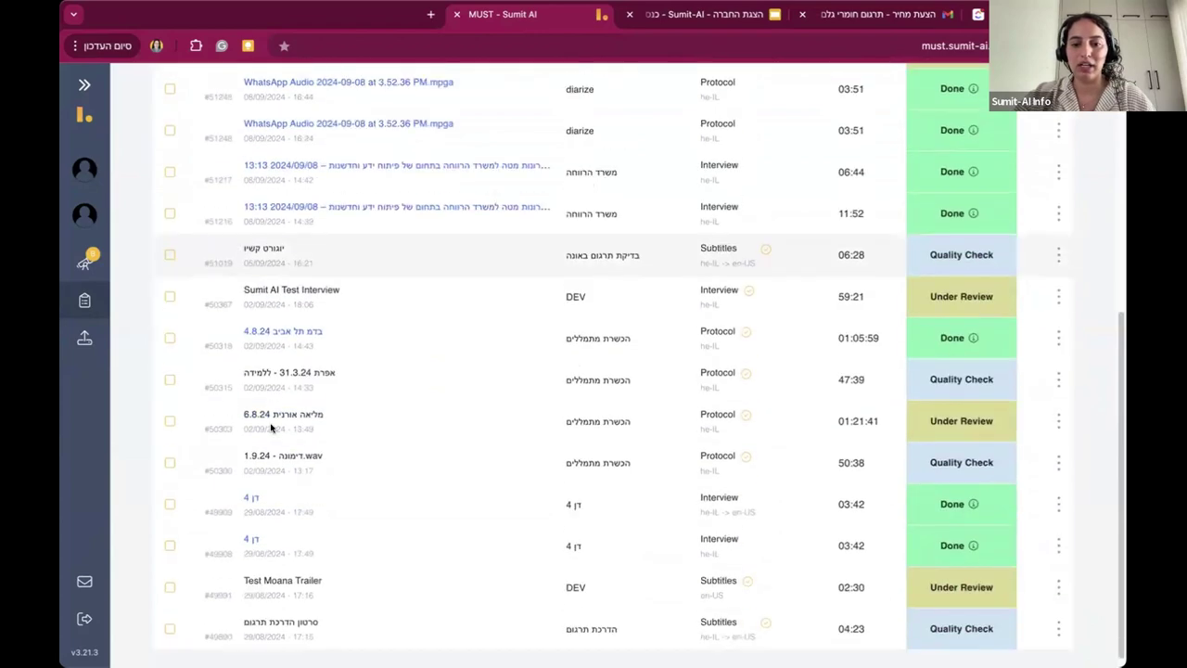
scroll(275, 421, "down", 3)
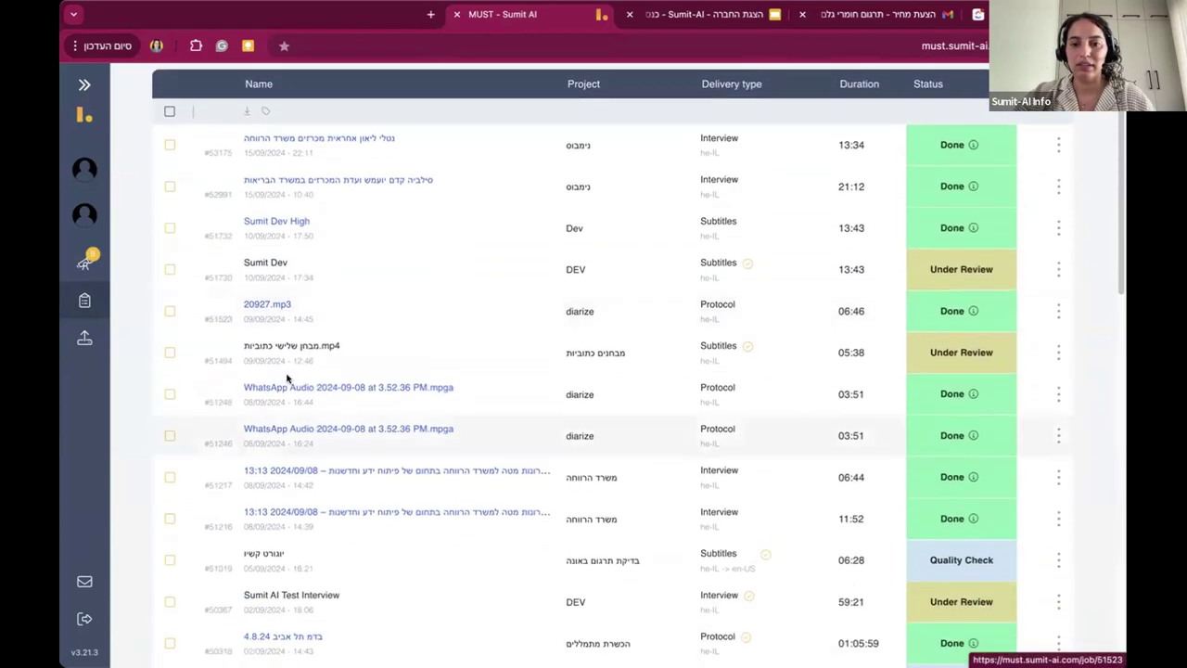
scroll(286, 375, "down", 6)
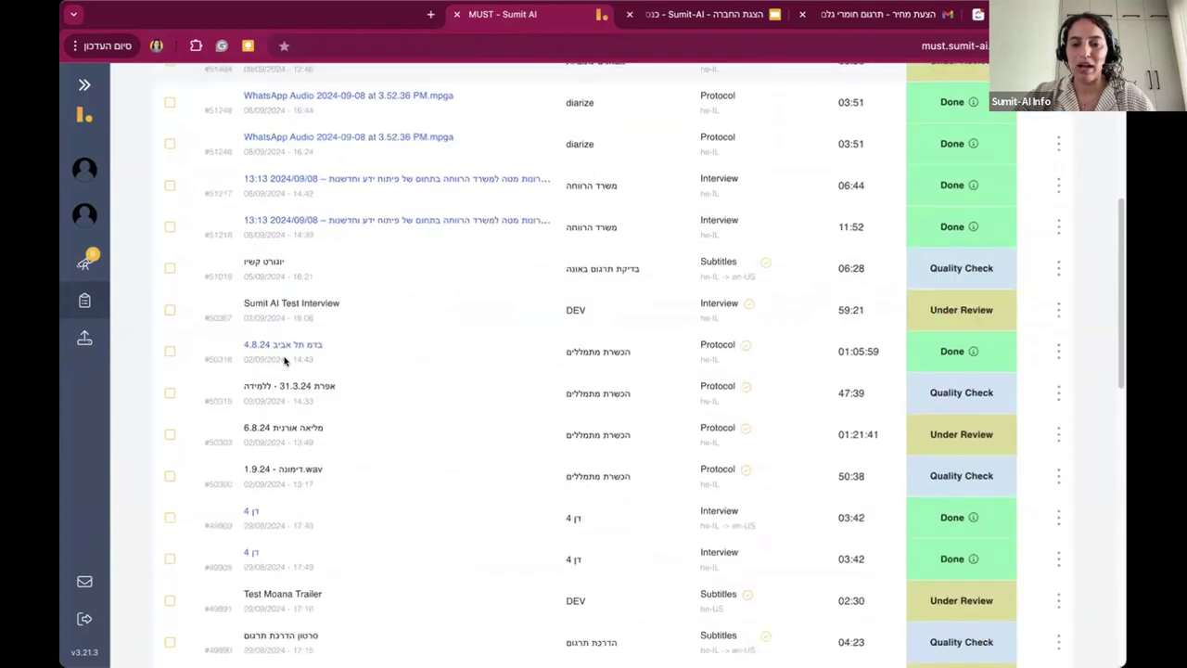
scroll(284, 361, "down", 10)
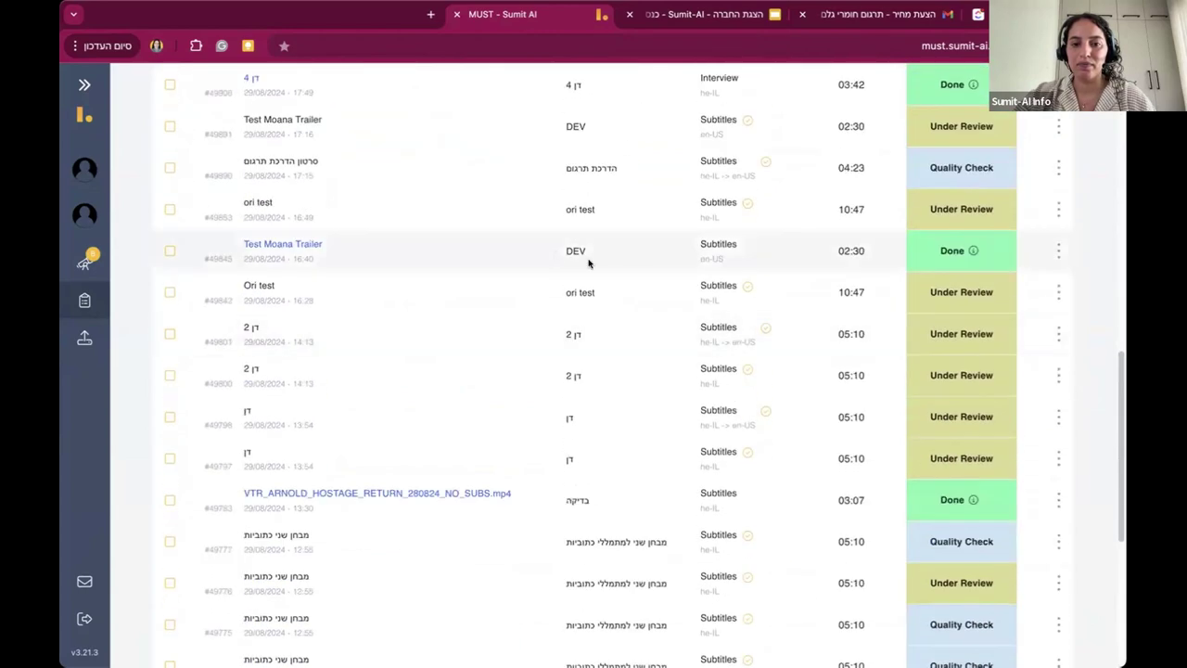
left_click(295, 244)
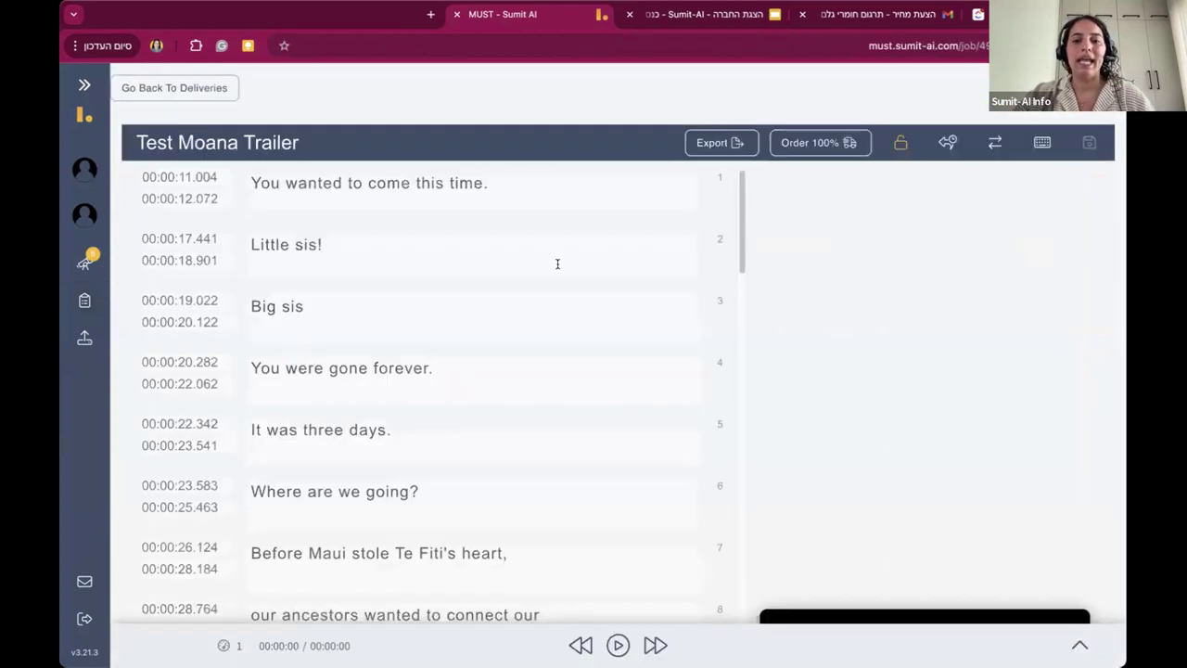
scroll(563, 460, "down", 10)
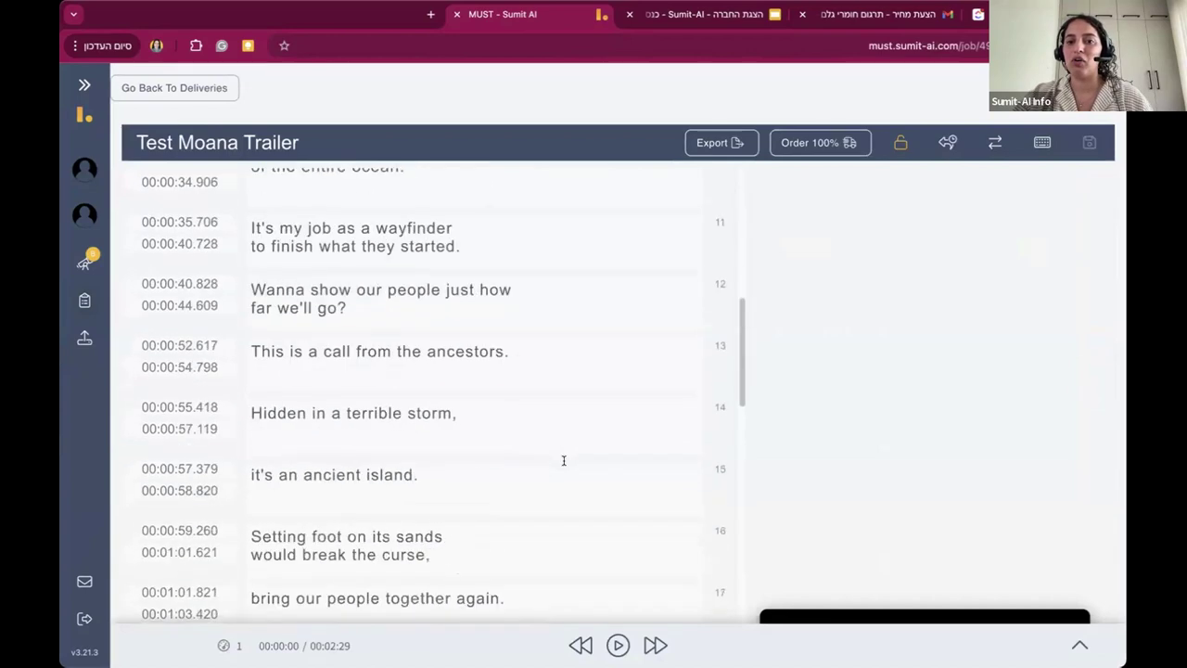
scroll(564, 460, "down", 10)
Step: Show the media player and waveform for the Test Moana Trailer, trying a larger video preview before shrinking it again
left_click(1074, 645)
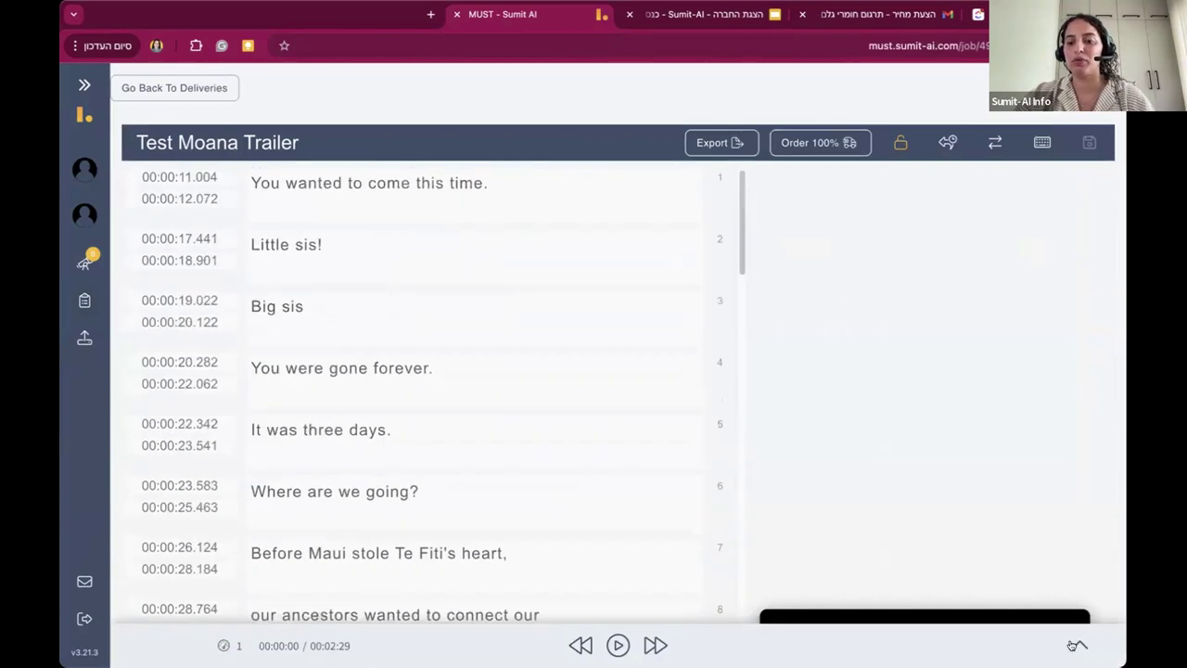
left_click(1074, 645)
left_click_drag(760, 463, 557, 463)
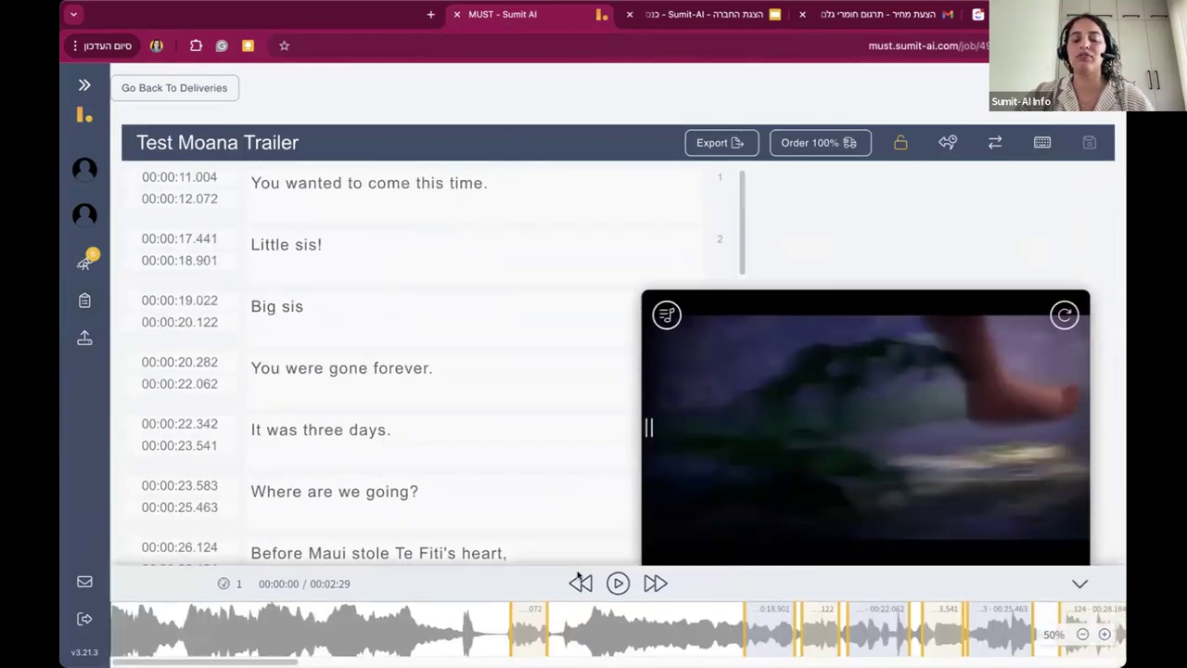
left_click_drag(648, 422, 821, 427)
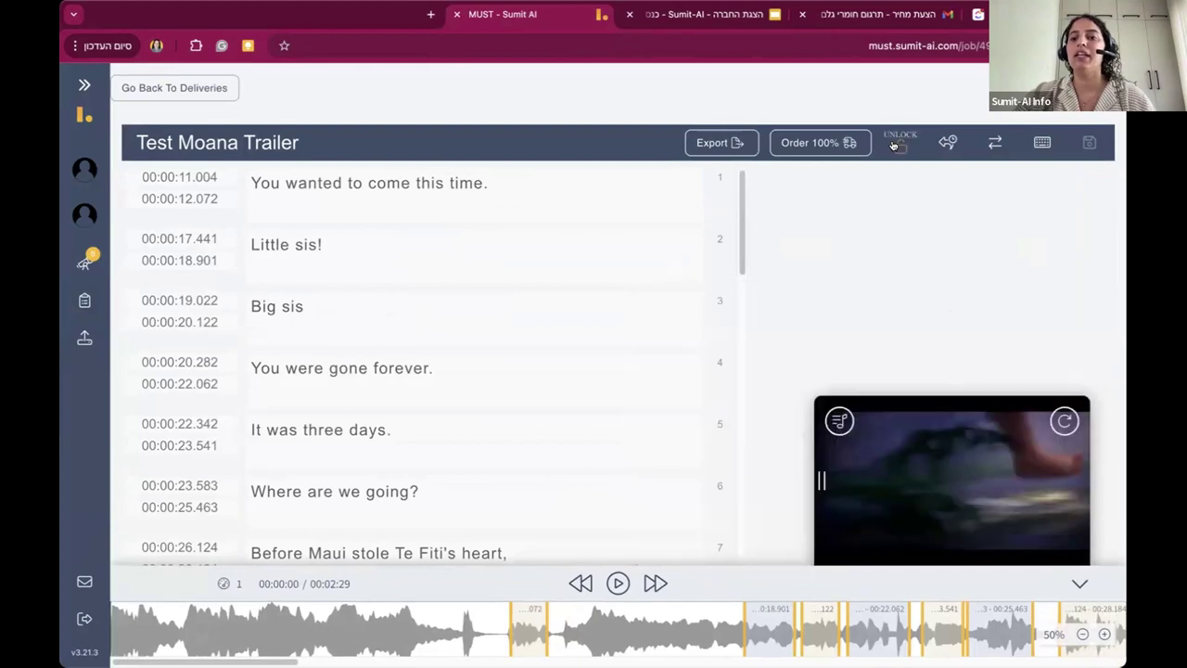
Step: Unlock the Test Moana Trailer subtitles for editing and review the editor's keyboard shortcuts without changing them
left_click(898, 146)
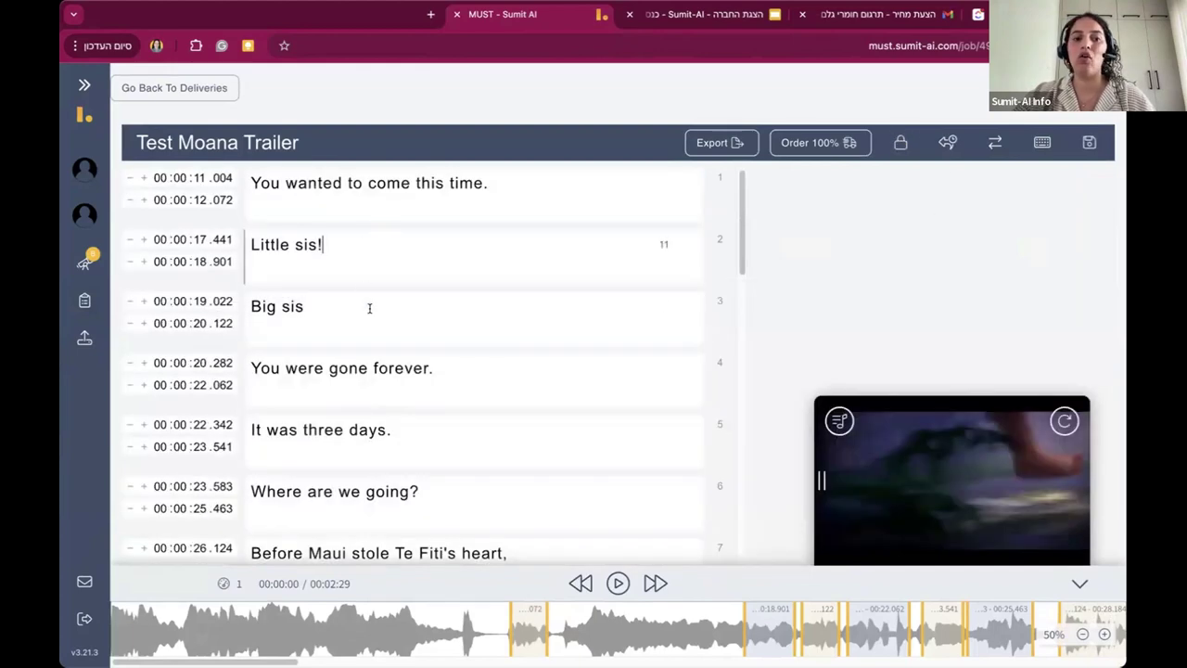
left_click(506, 411)
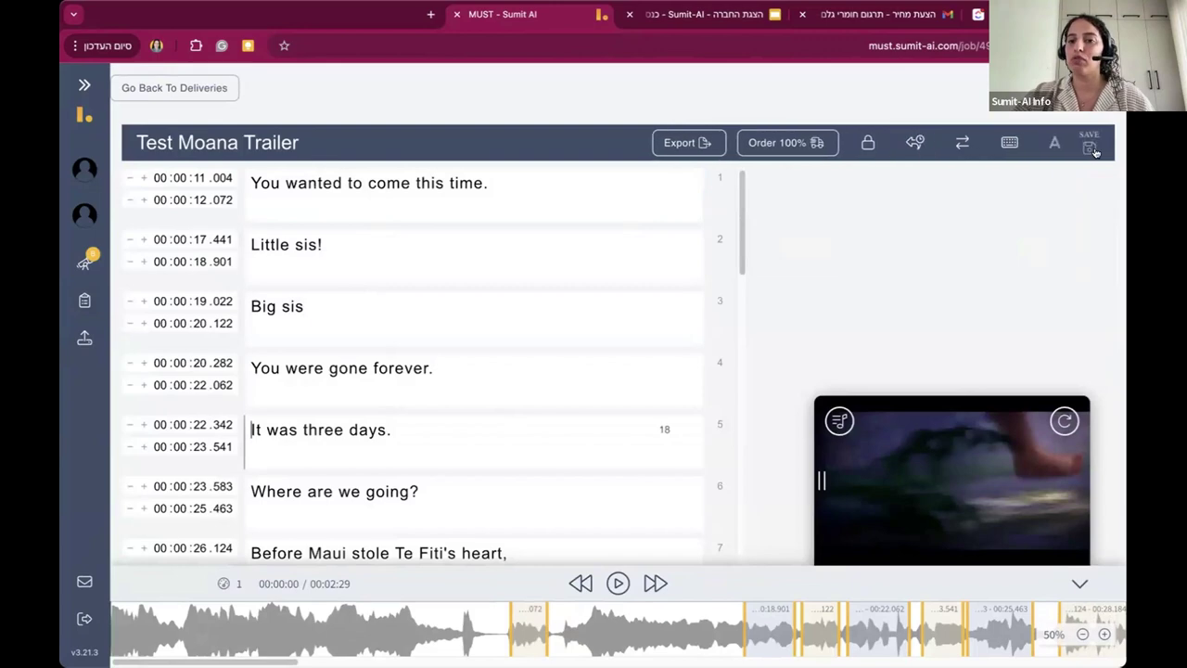
left_click(1041, 142)
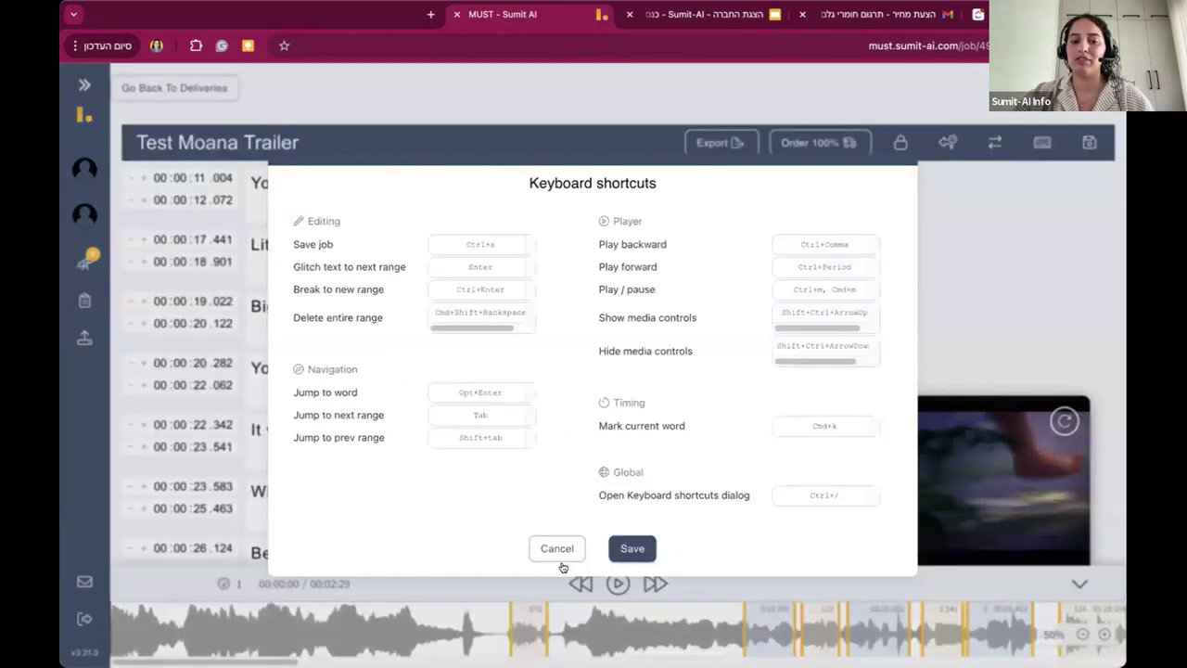
left_click(557, 548)
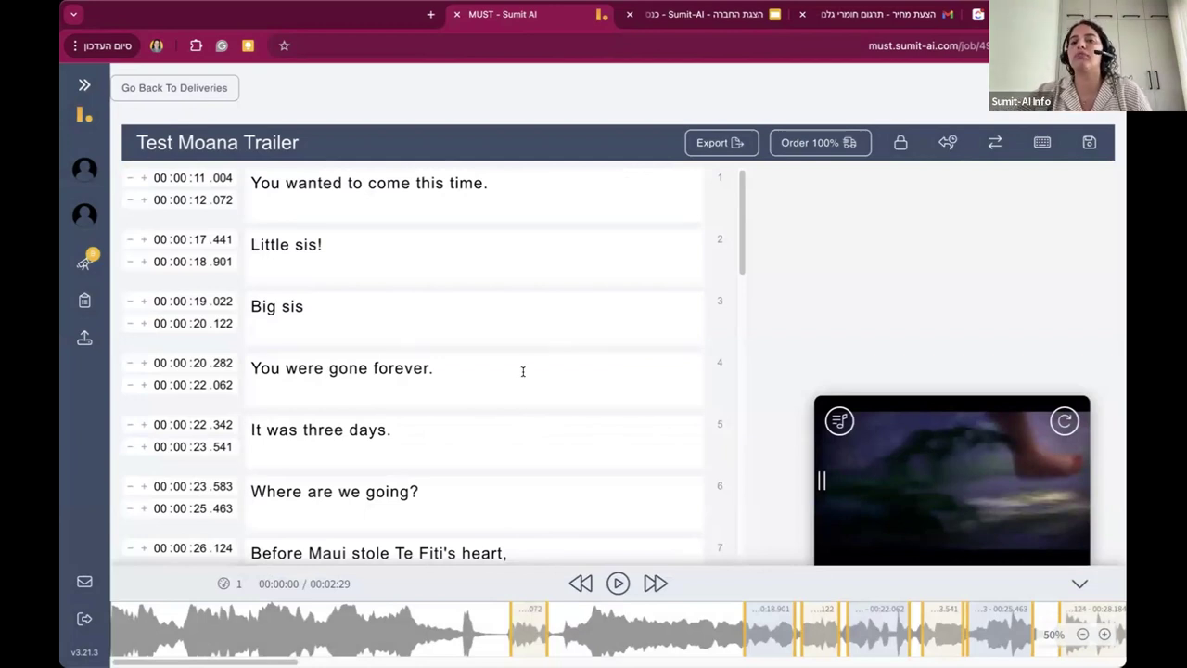
Step: Check the Order 100% Transcription offer for the trailer and dismiss it without ordering
left_click(824, 143)
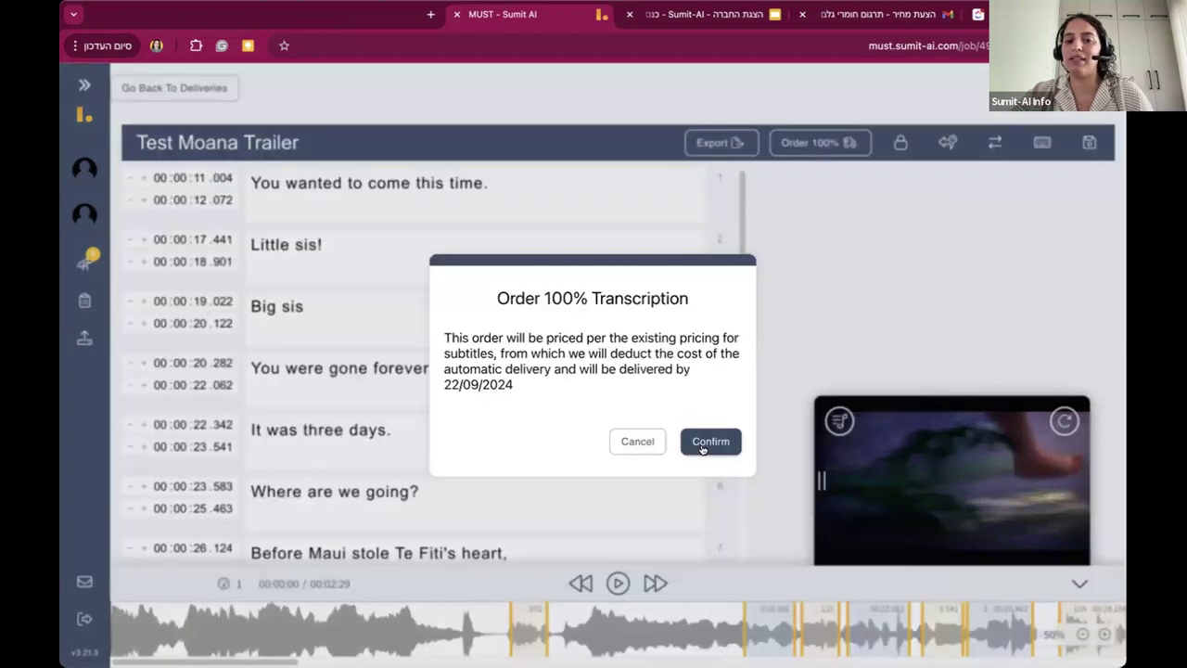
left_click(637, 442)
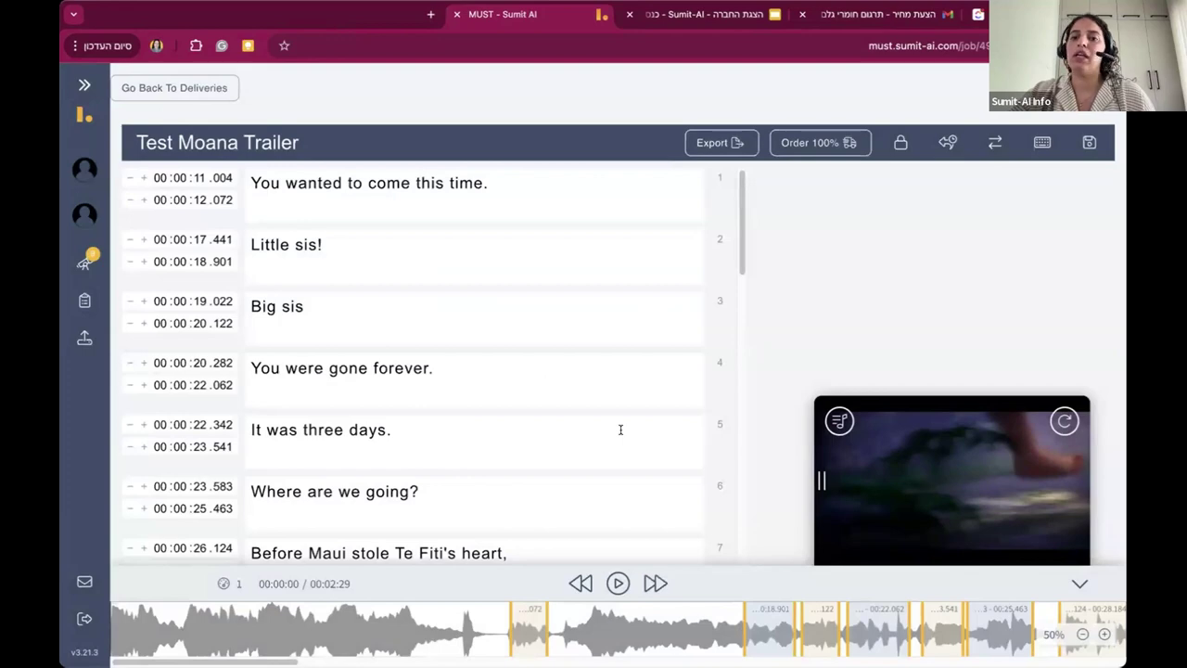
left_click(824, 147)
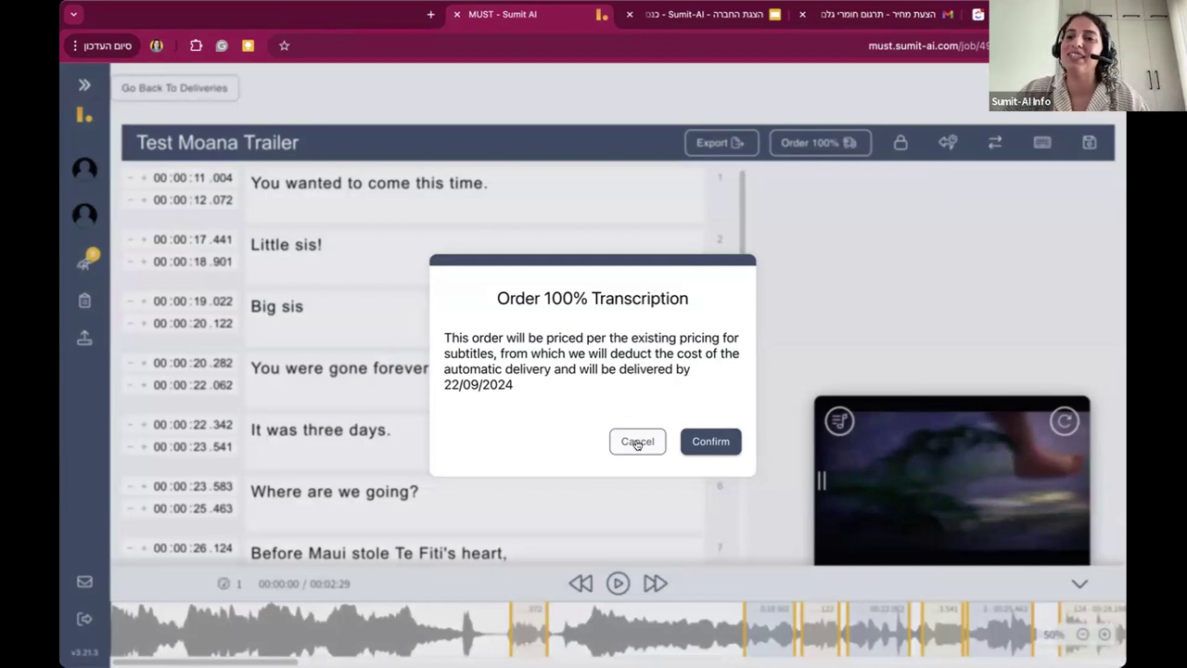
left_click(637, 443)
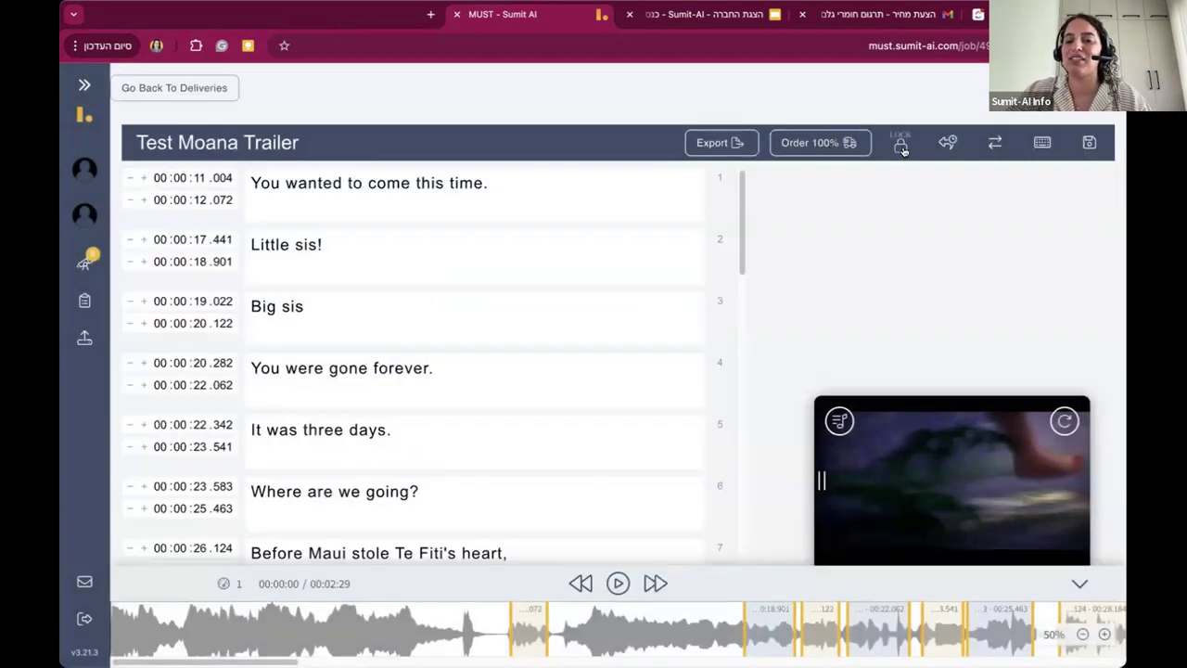
Step: Examine the trailer's editable subtitle lines and timecodes, including the lines flagged in red, without changing the text
left_click(468, 190)
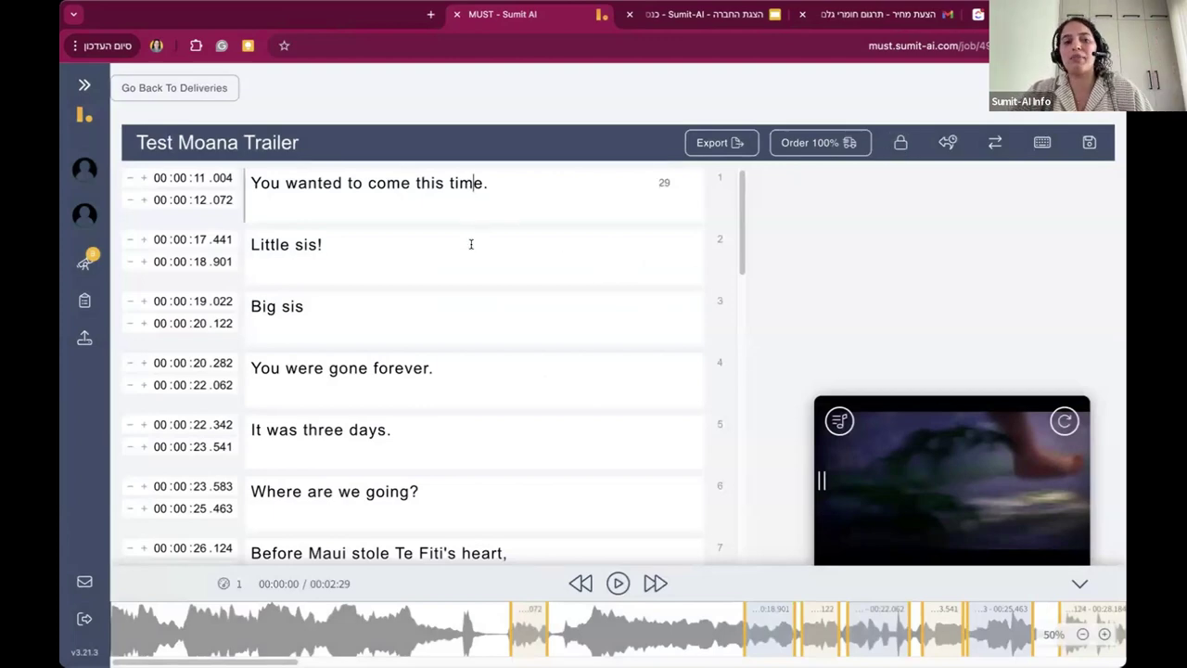
scroll(471, 255, "down", 6)
left_click(513, 371)
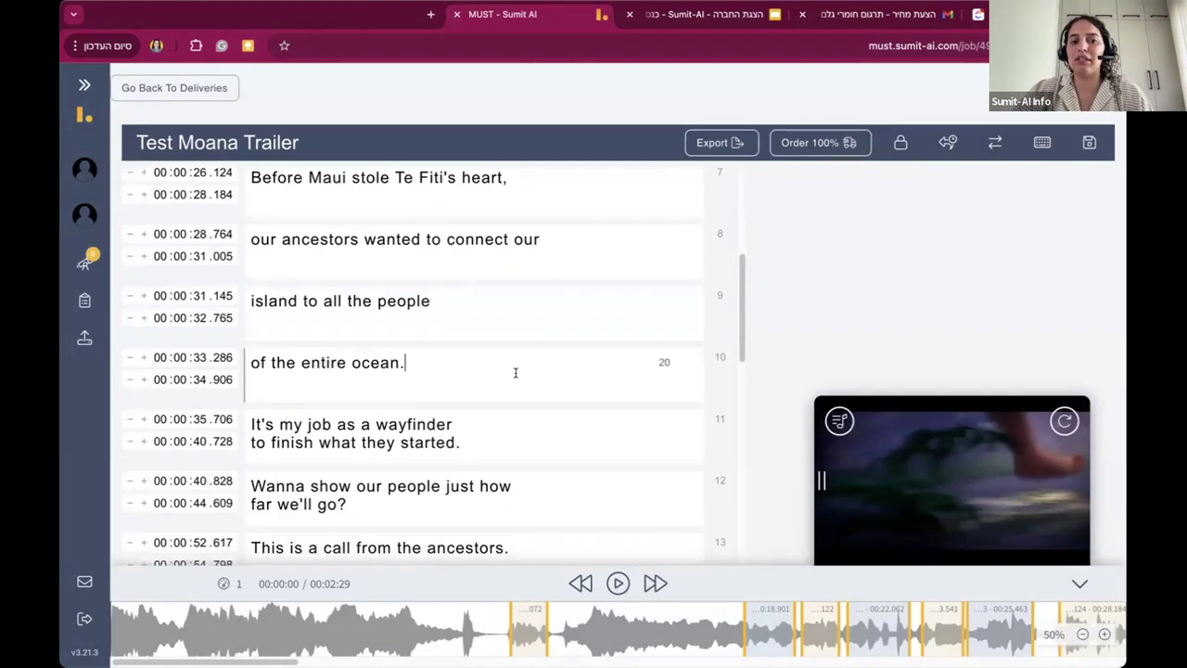
left_click(474, 453)
left_click(542, 475)
scroll(519, 463, "down", 5)
scroll(516, 460, "down", 16)
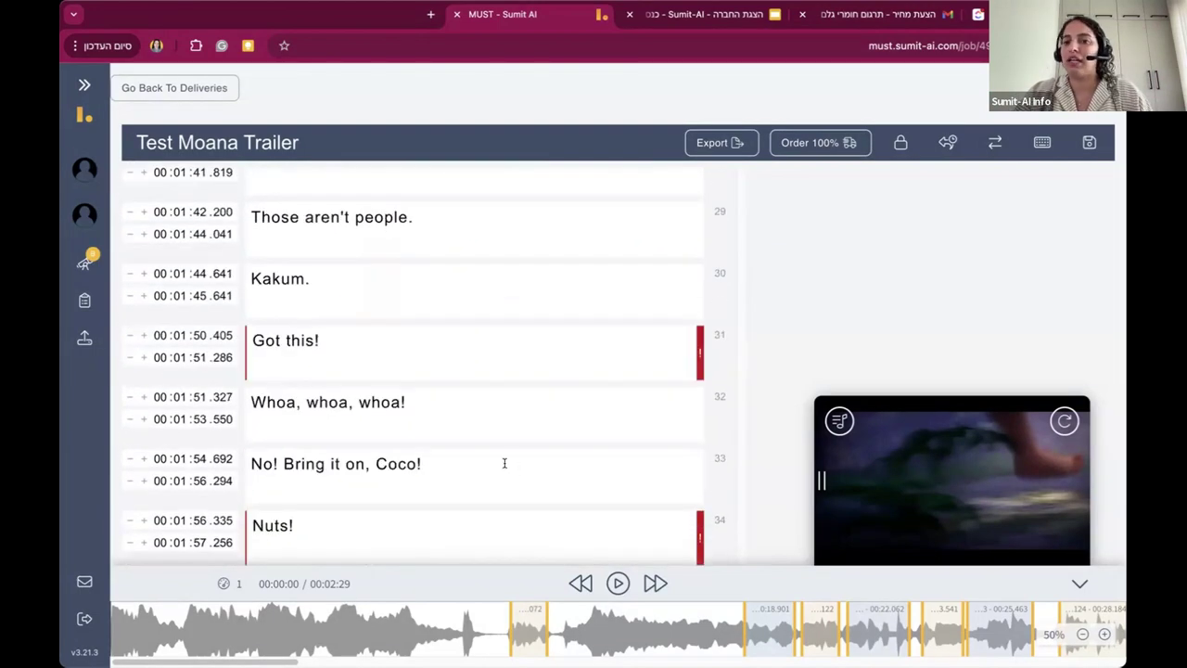
scroll(505, 463, "up", 20)
scroll(505, 463, "down", 20)
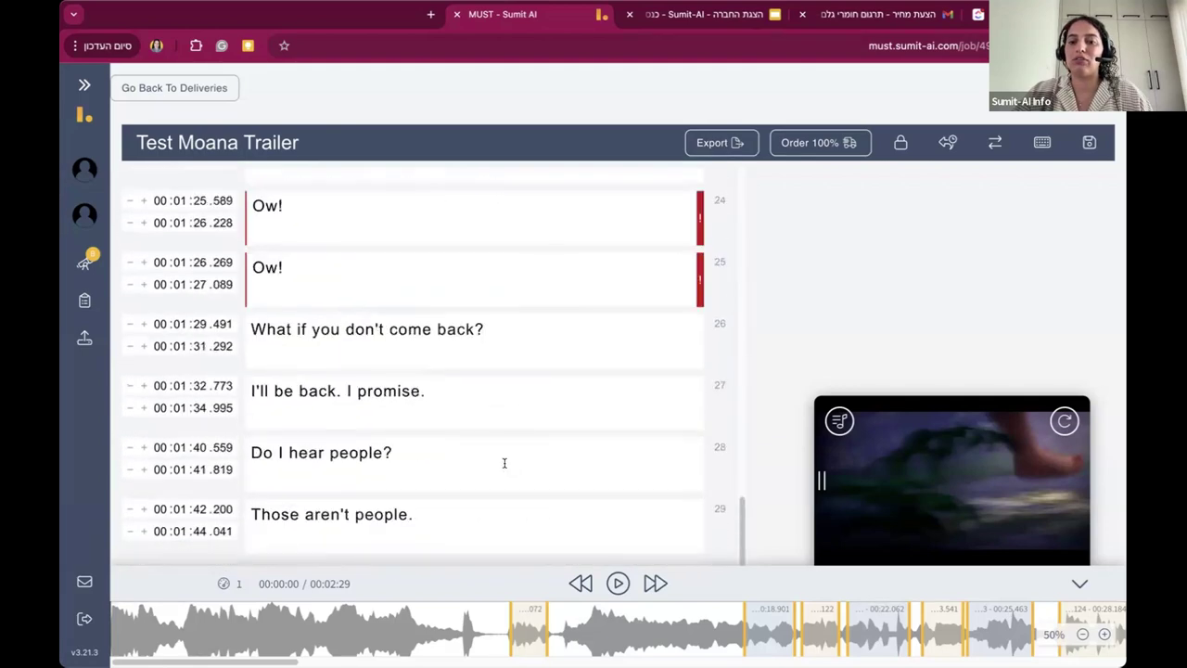
scroll(504, 463, "down", 5)
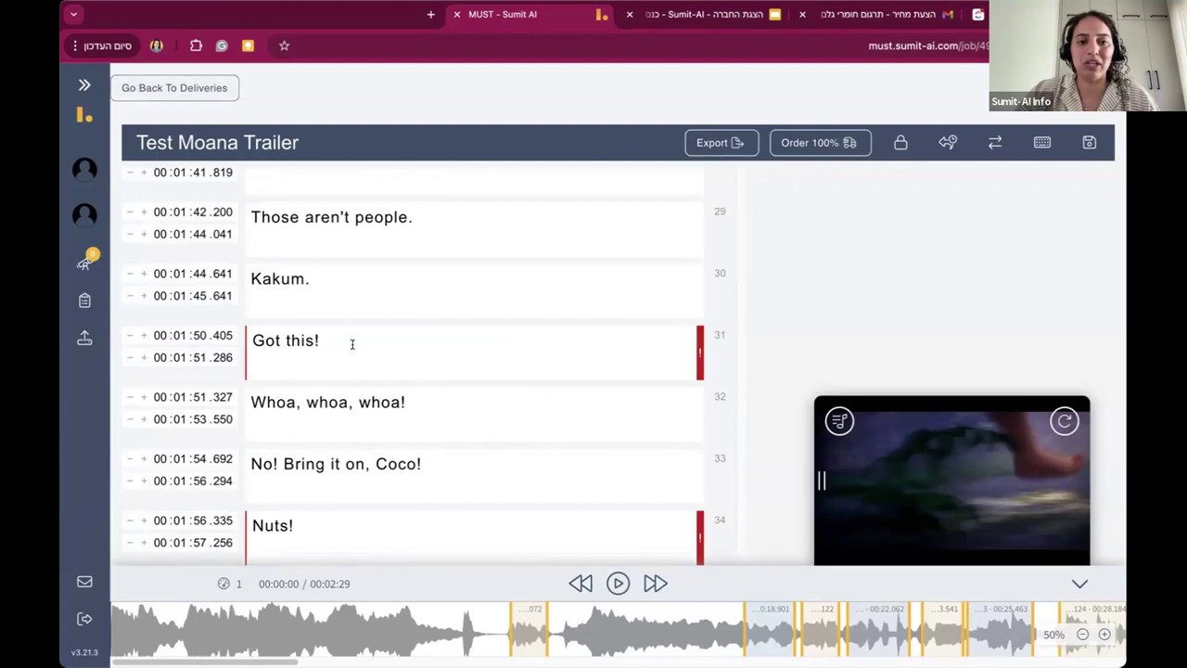
scroll(352, 346, "up", 20)
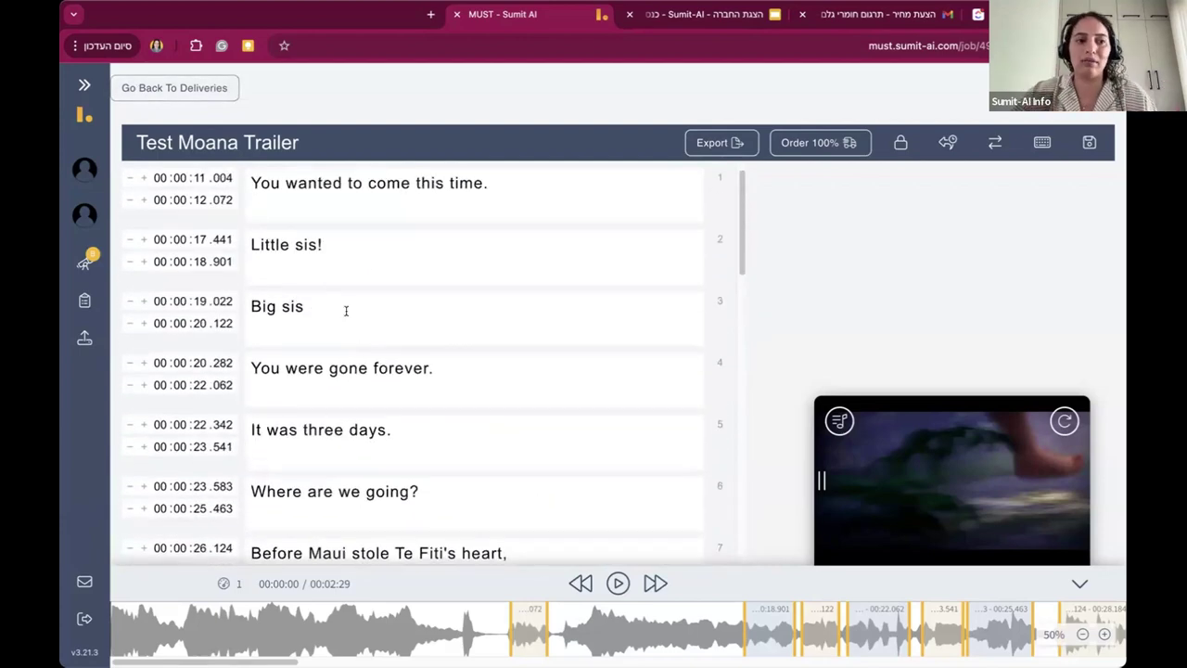
Step: Return to Deliveries and open the most recently uploaded Interview transcript in the נימבוס project
left_click(190, 89)
left_click(698, 428)
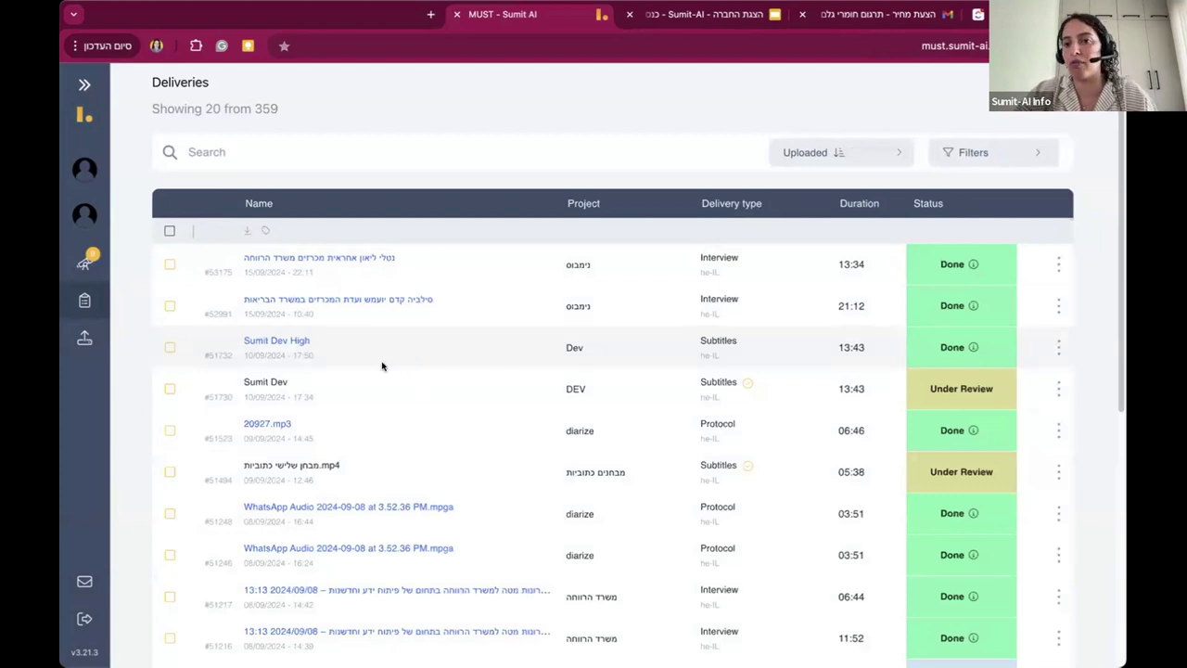
scroll(339, 380, "down", 2)
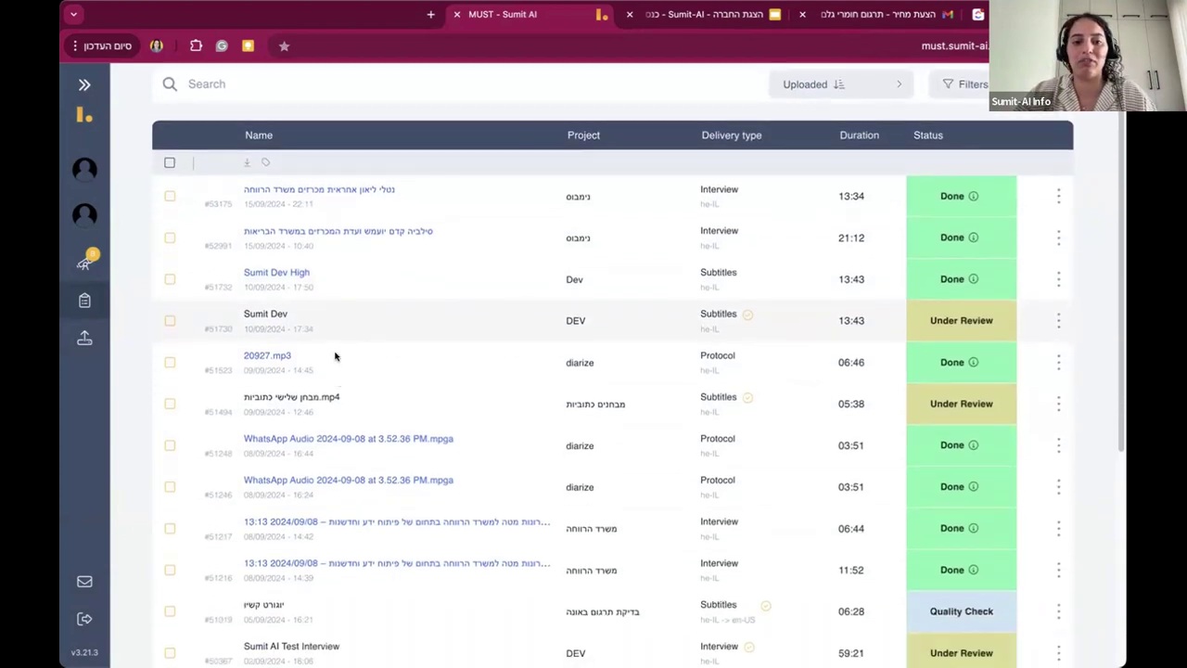
left_click(297, 190)
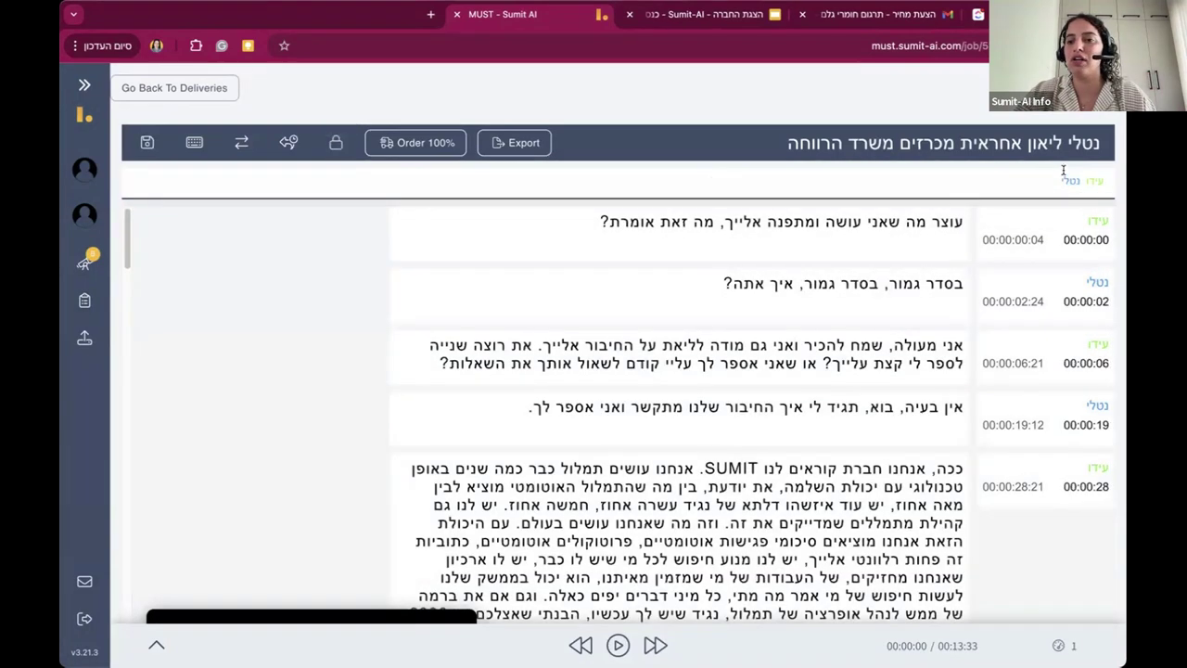
Step: Open the second speaker's name for editing, keep it as it is, and examine the speaker labels in the transcript
left_click(1056, 177)
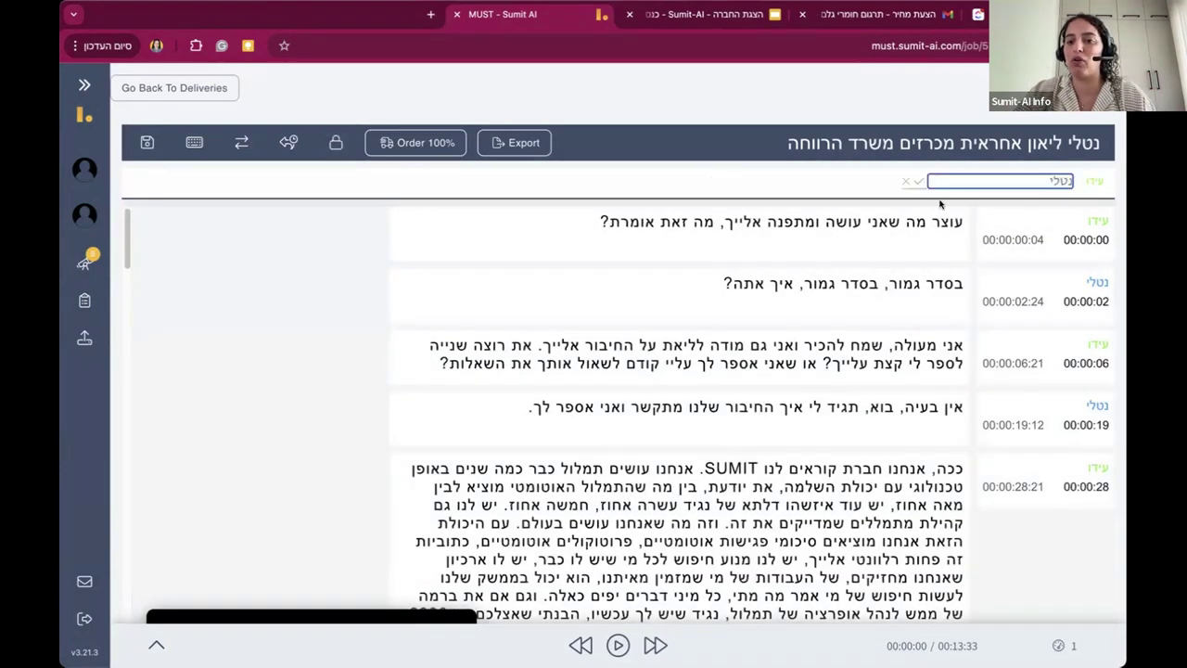
left_click(916, 180)
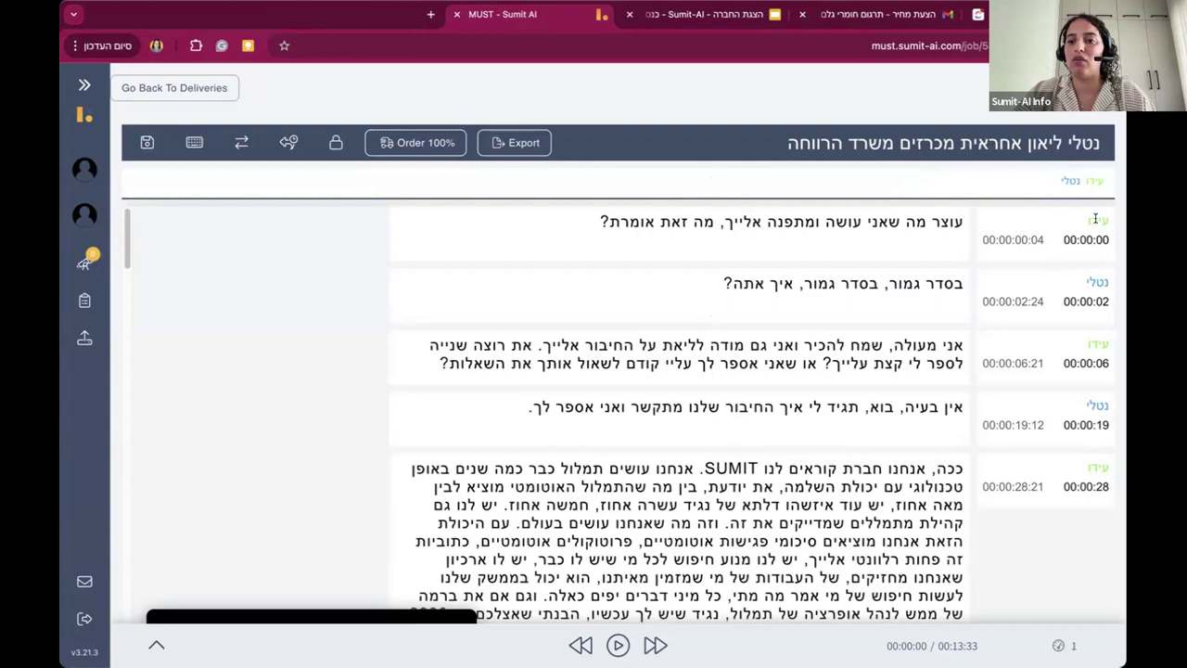
scroll(858, 391, "down", 3)
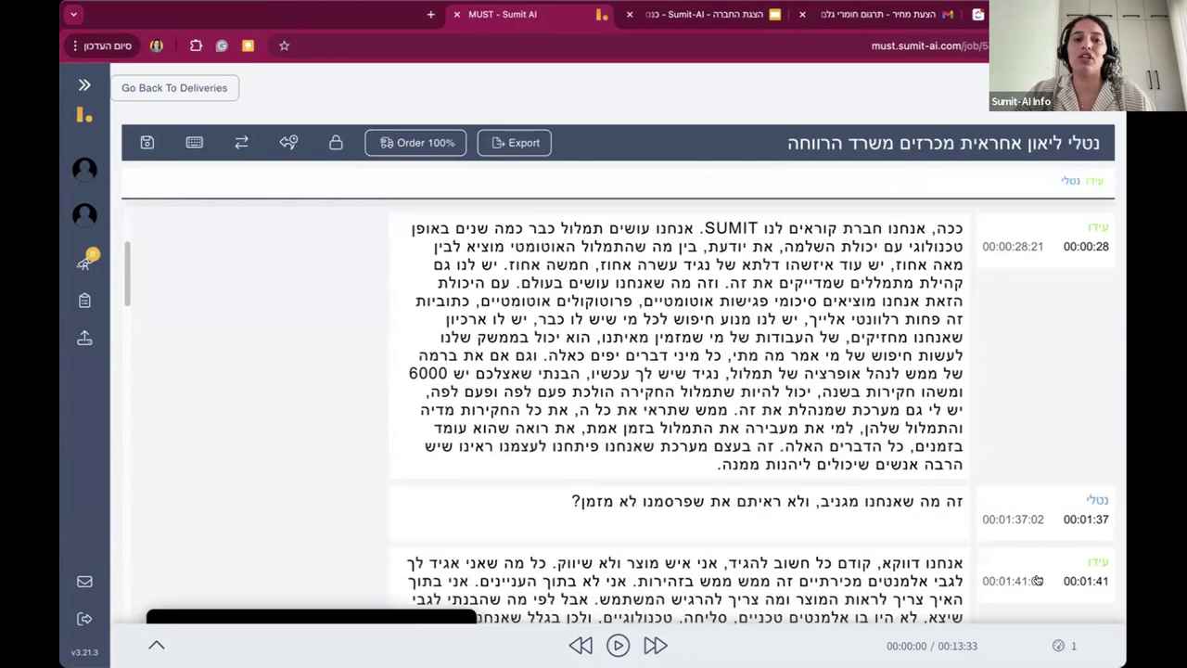
Step: Preview exporting the interview as docx with Table Template 24.1, then cancel the export and return to Deliveries
scroll(1037, 581, "down", 15)
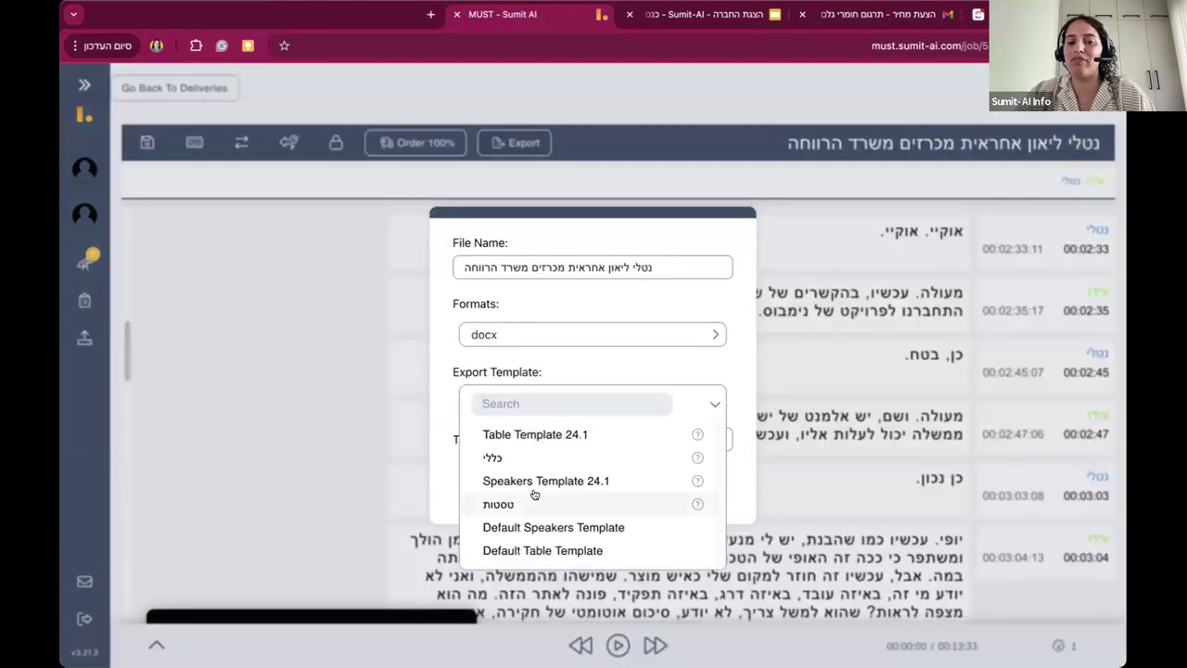
left_click(531, 435)
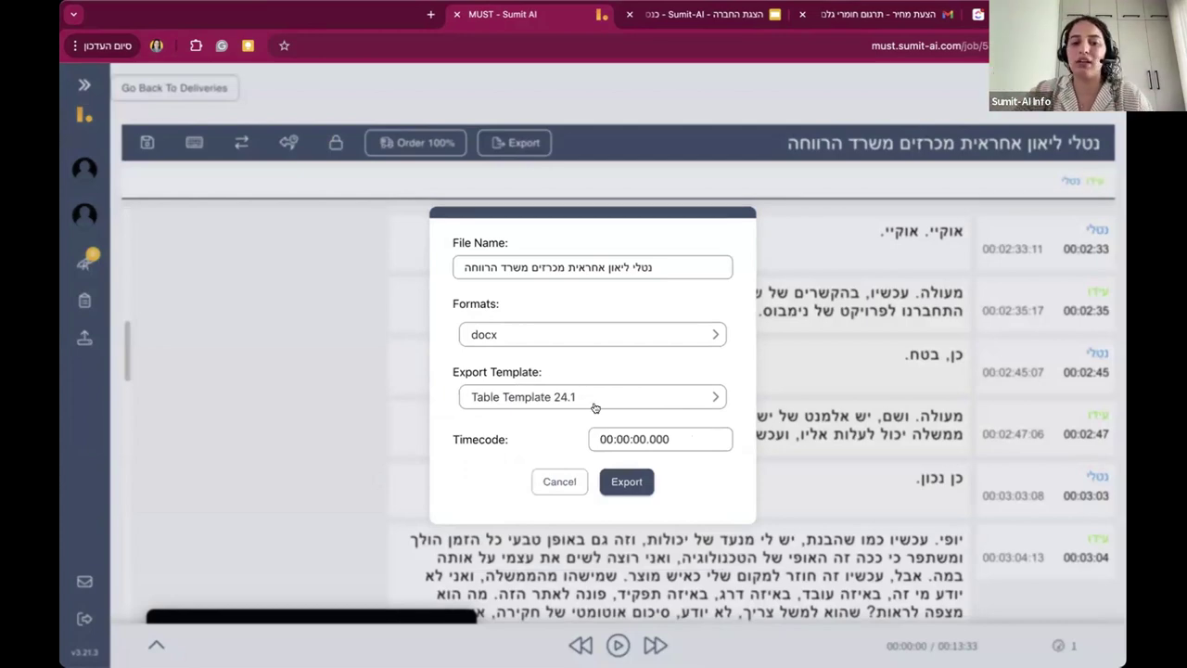
left_click(559, 481)
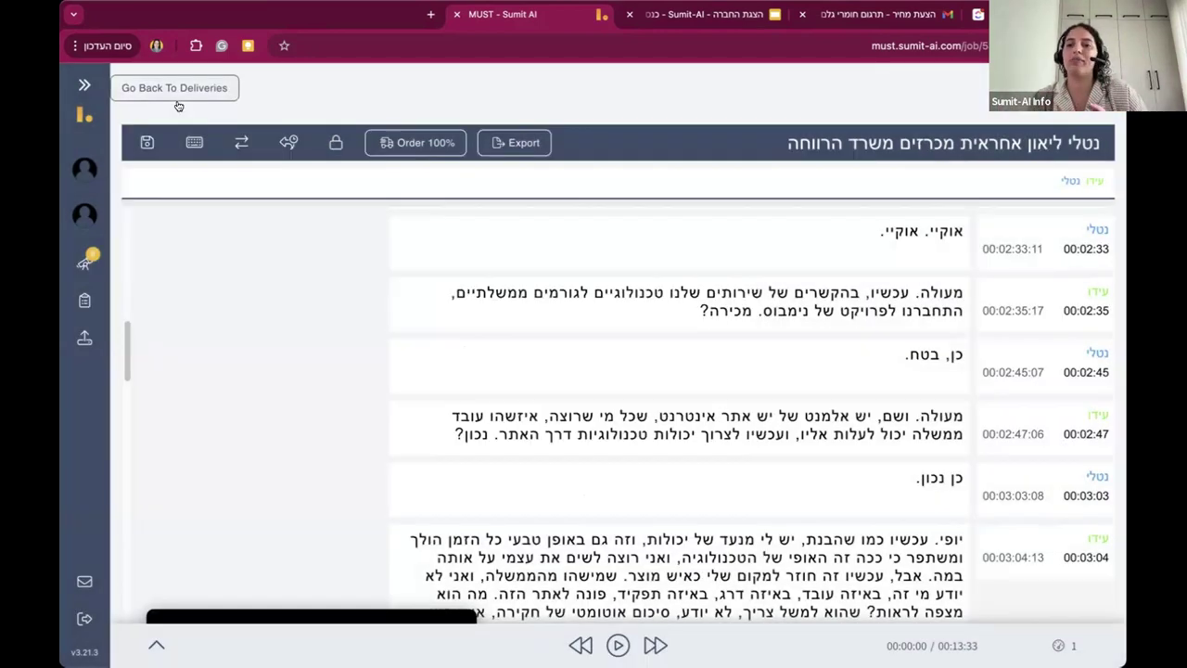
left_click(178, 94)
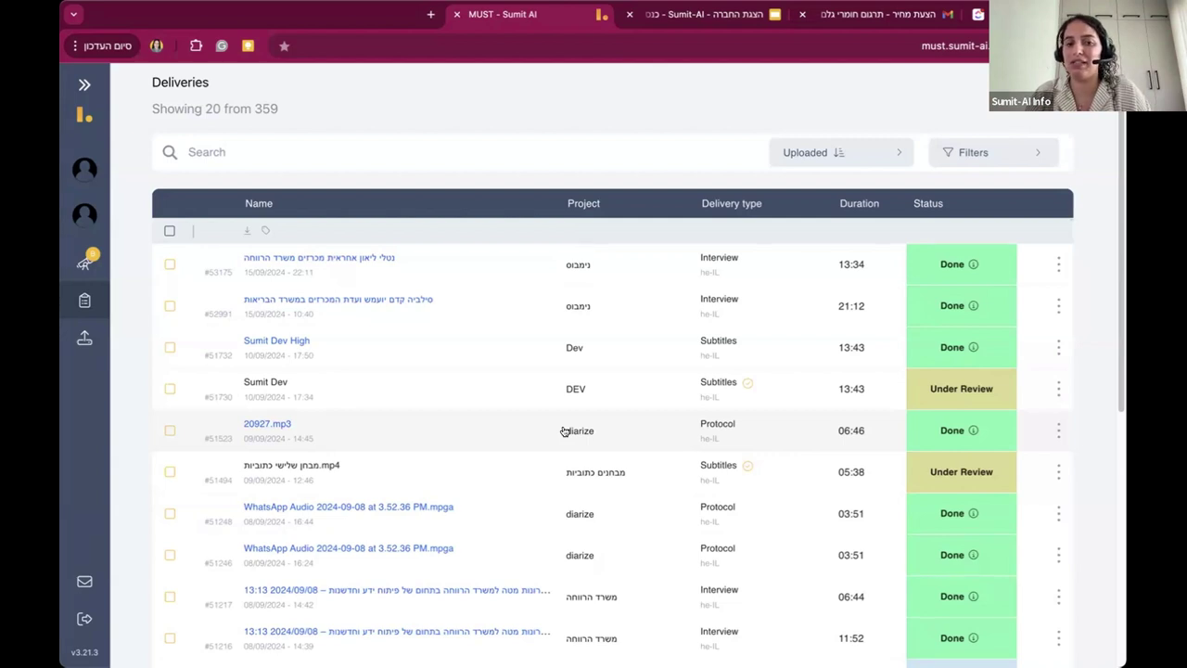
Step: Examine the job actions available for Sumit Dev and Sumit Dev High, including Translation Order, and close them without choosing any
left_click(1057, 387)
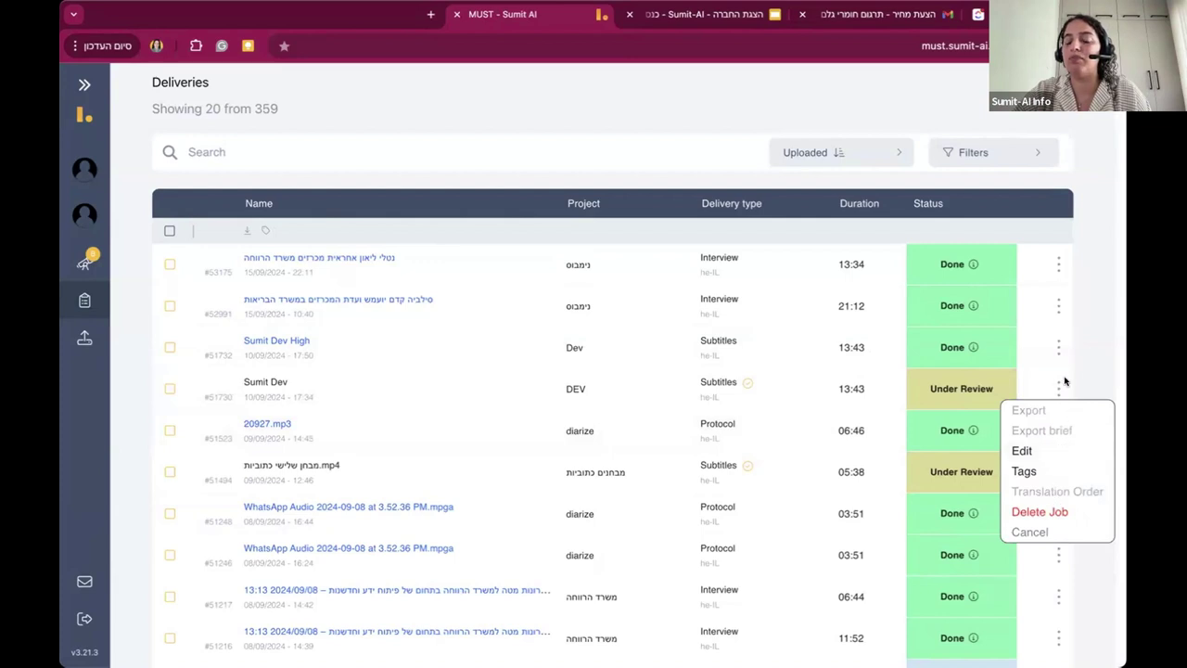
left_click(1059, 387)
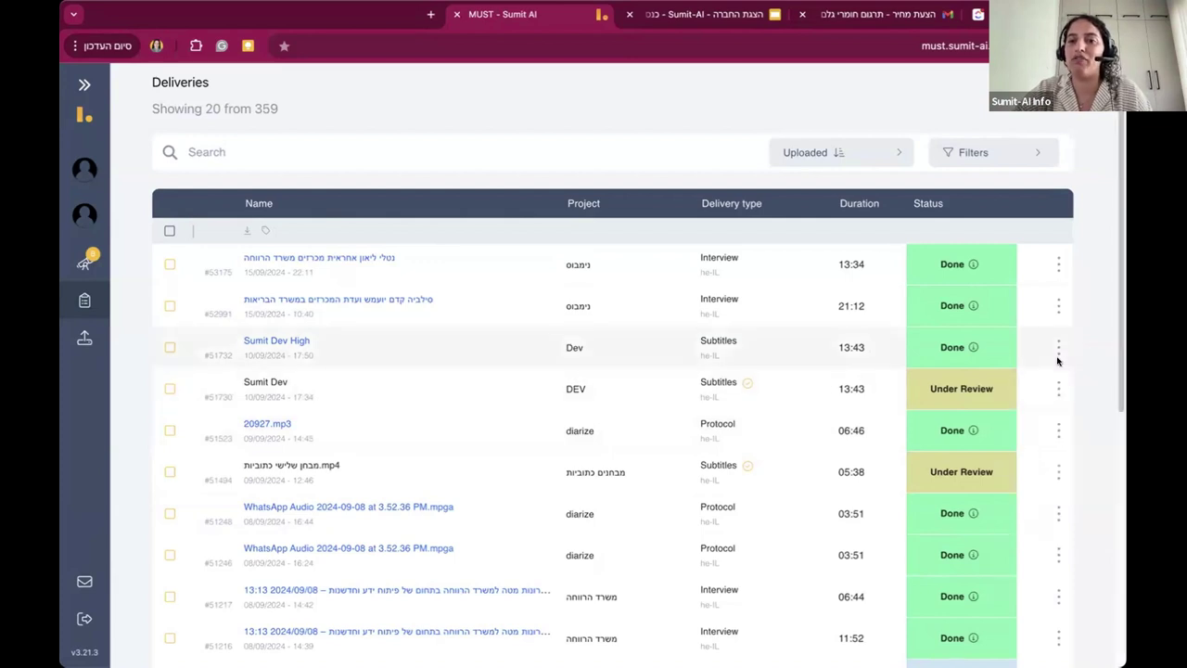
left_click(1058, 350)
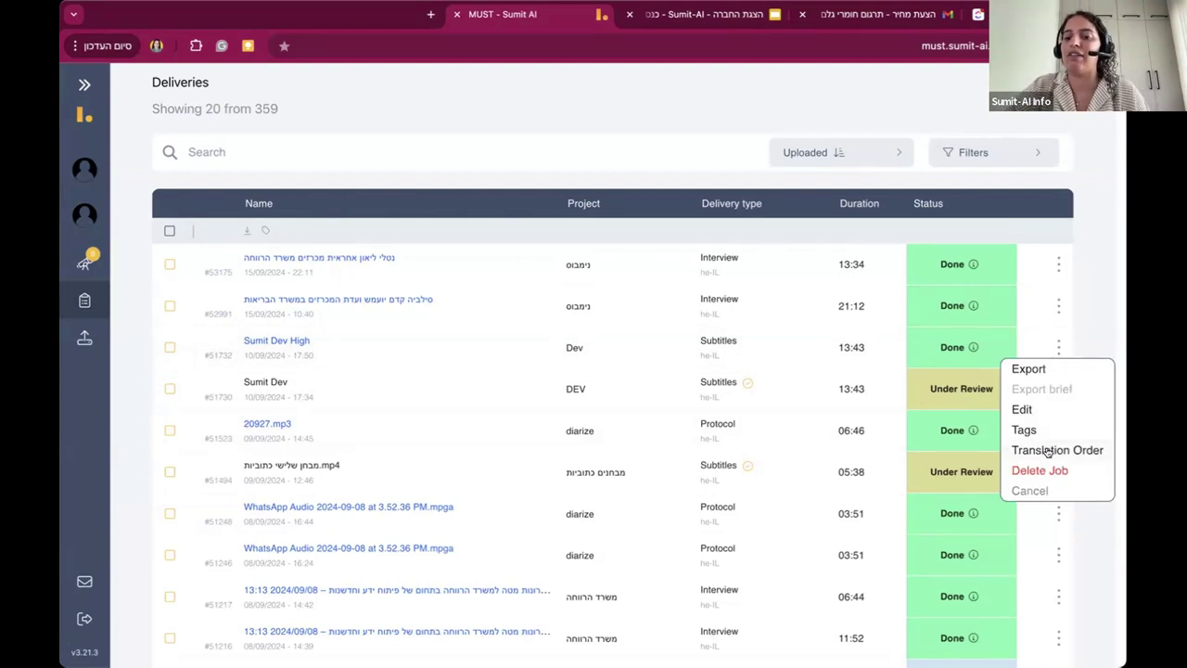
left_click(1083, 323)
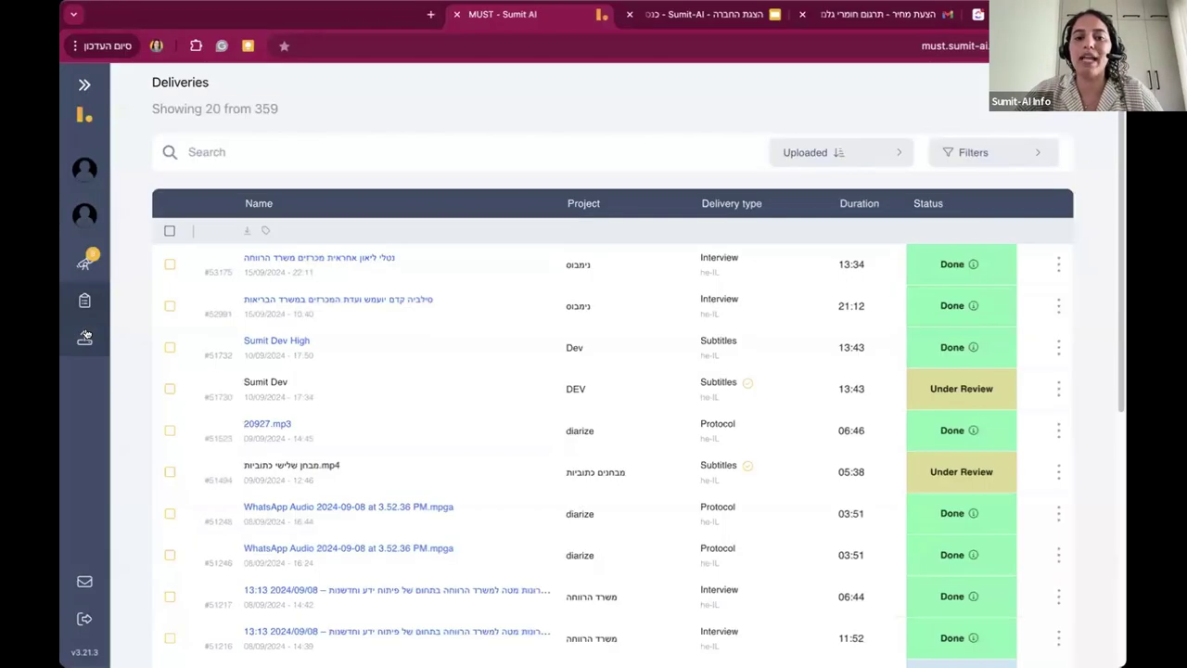
Step: In the uploads list, set the job type of 224.mov to Interview, and view its advanced speaker-split settings without changing them
left_click(84, 337)
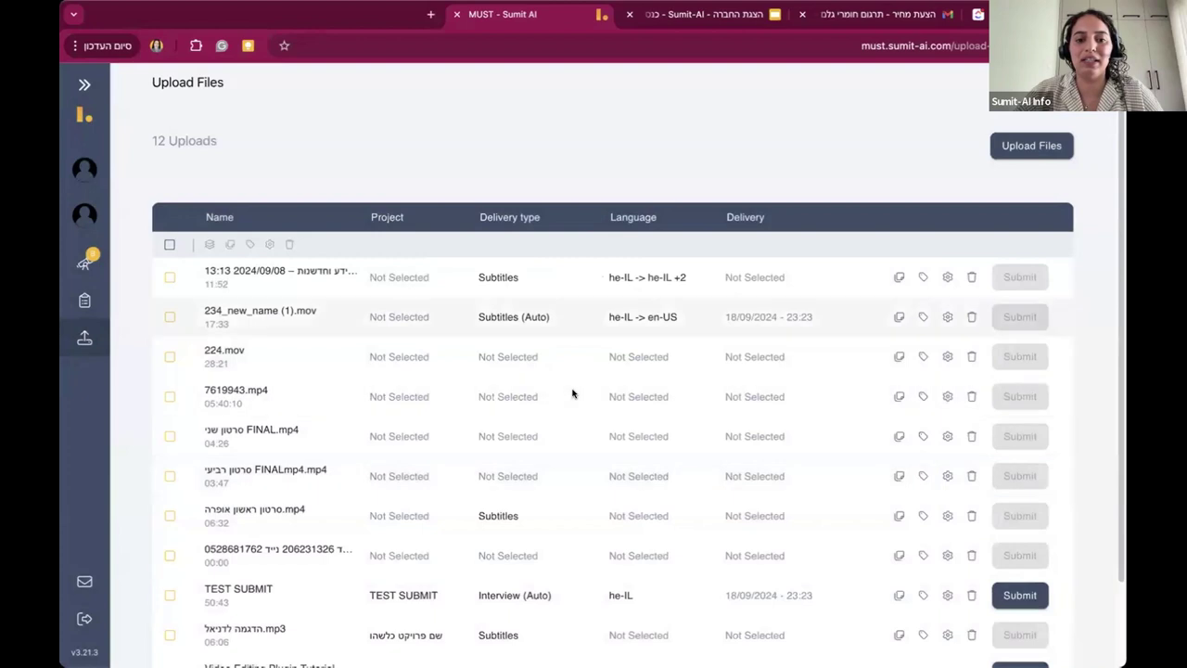
left_click(574, 397)
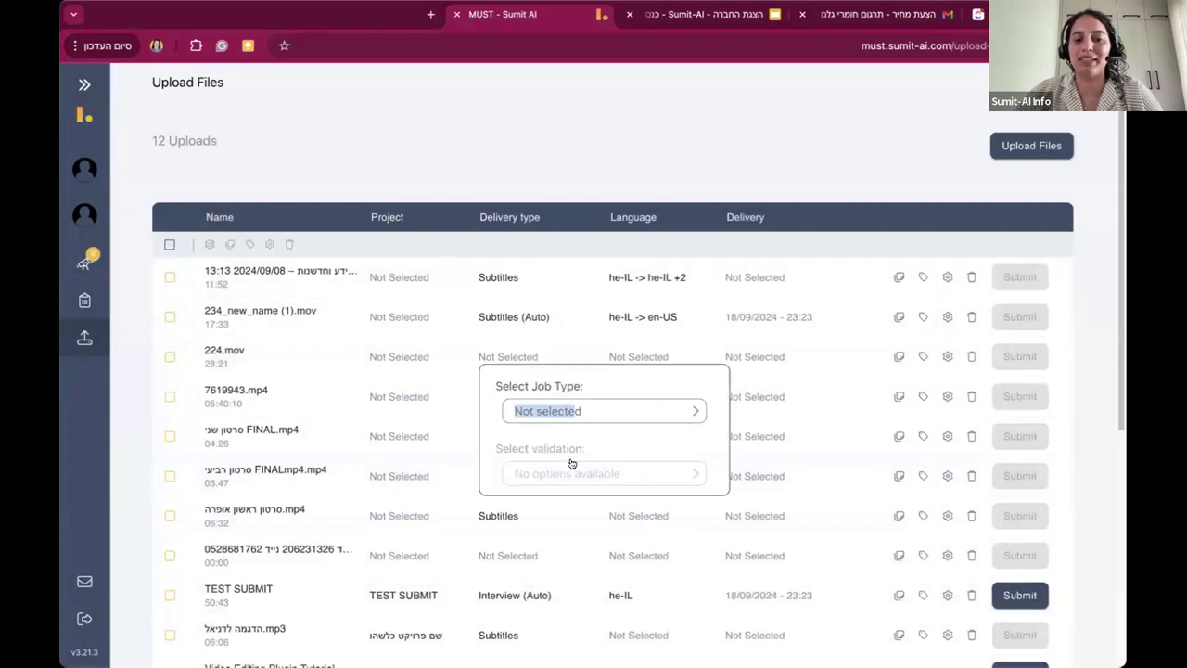
left_click(945, 358)
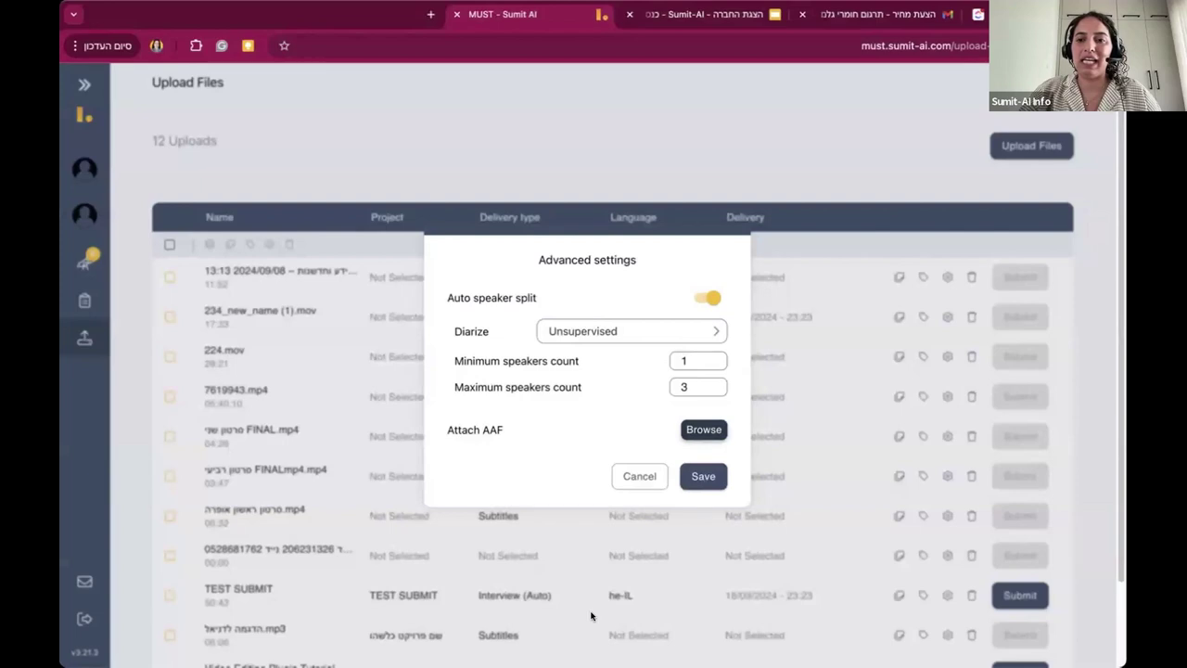
left_click(158, 188)
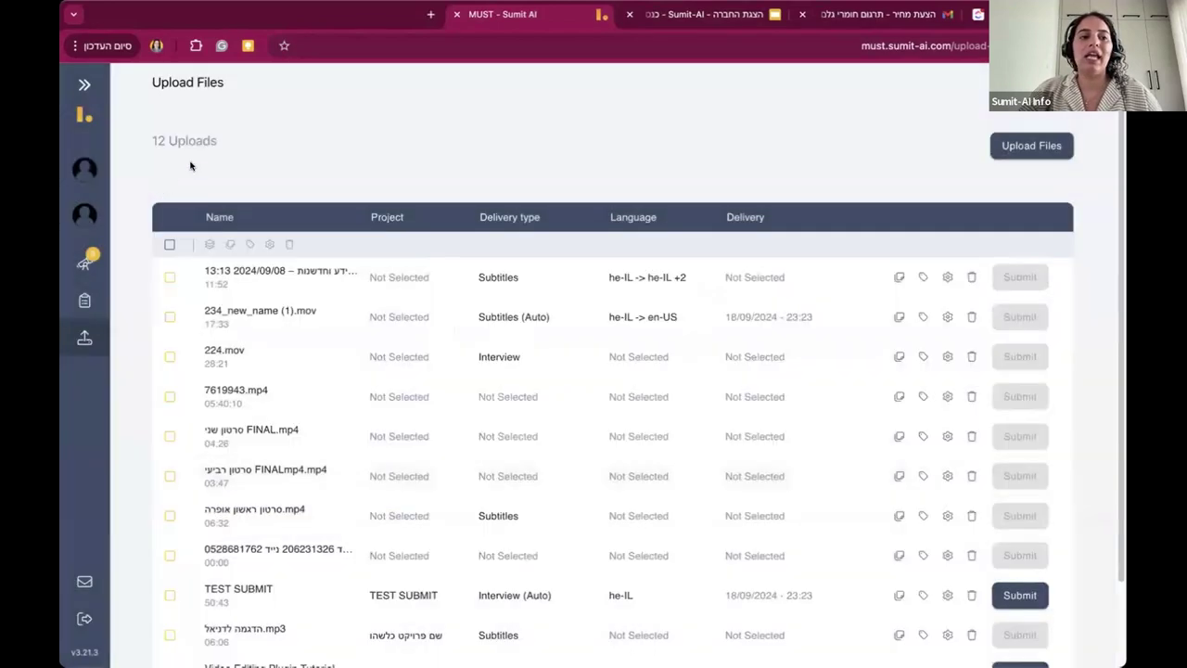